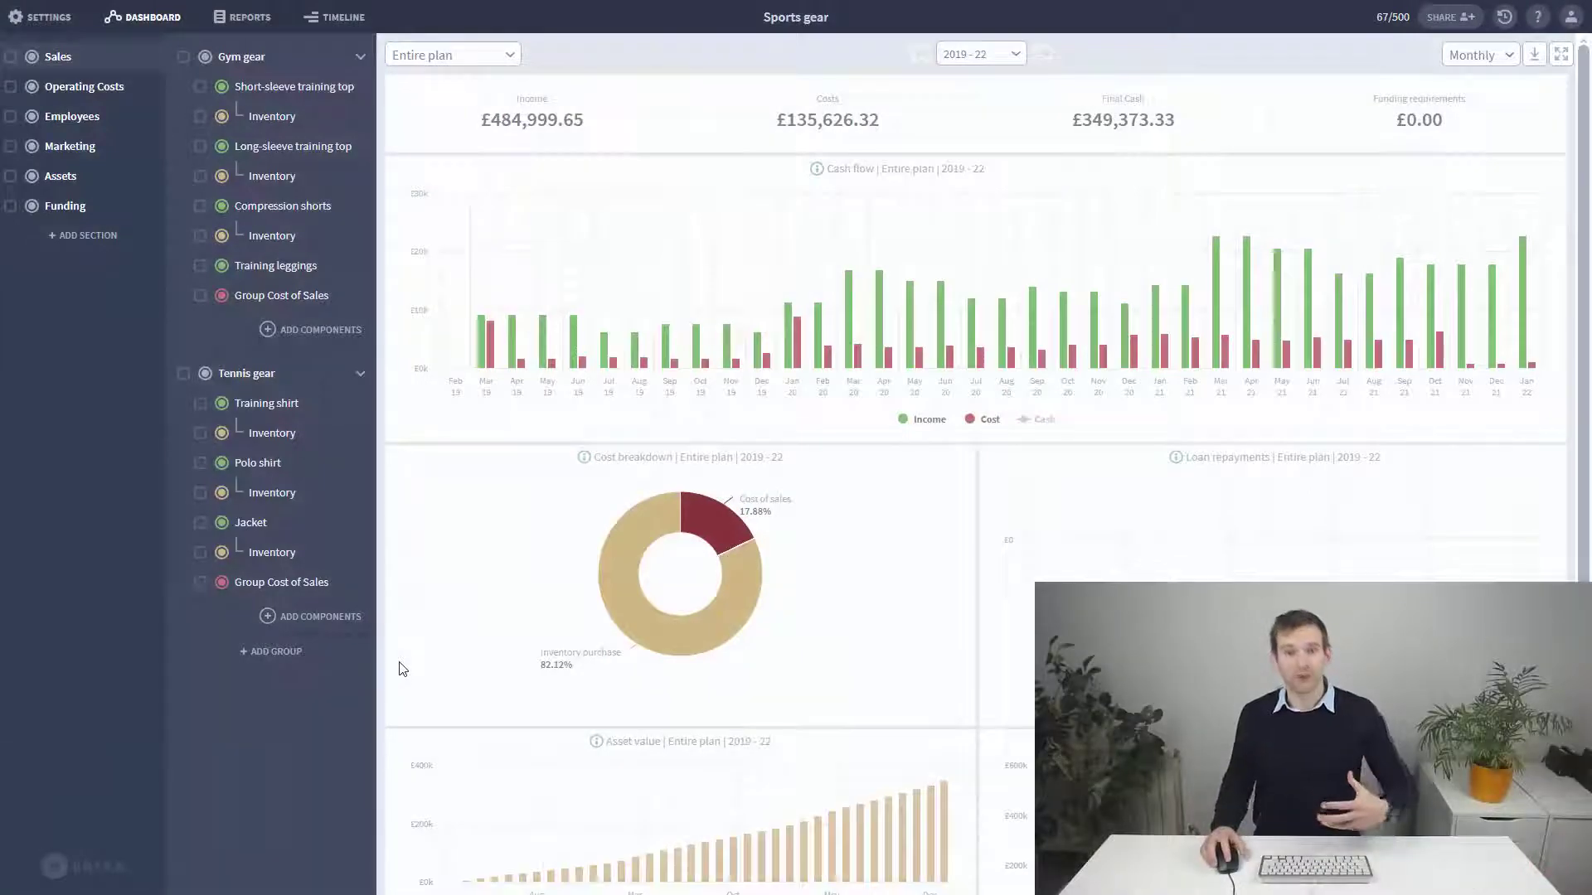
# Under Operating Costs > Employees, bring up the component picker for the Staff group.
pyautogui.click(107, 90)
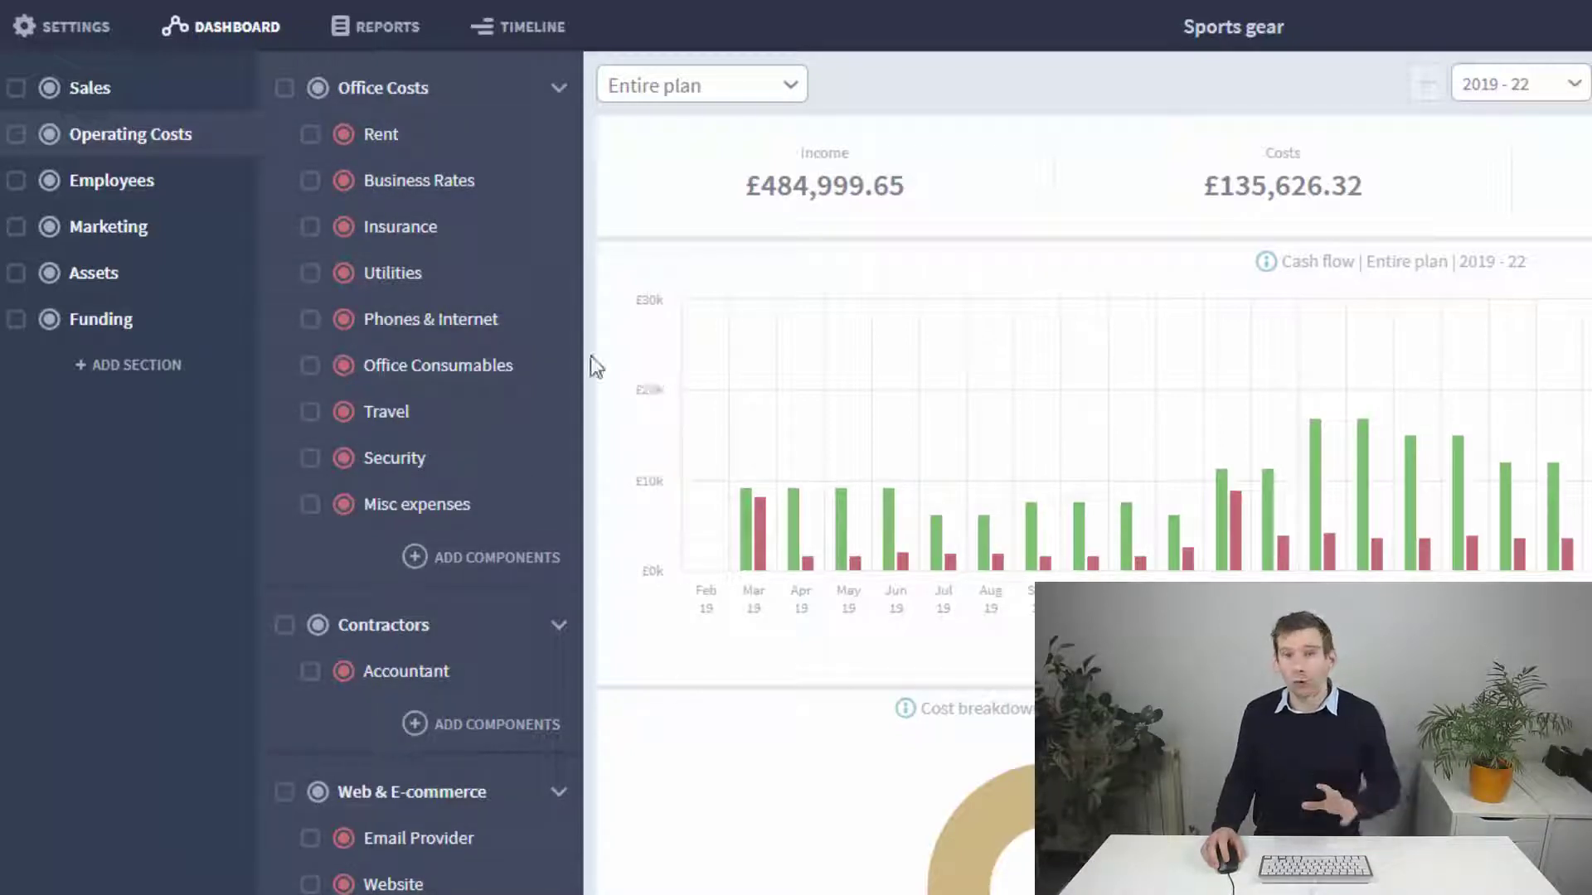
pyautogui.click(222, 192)
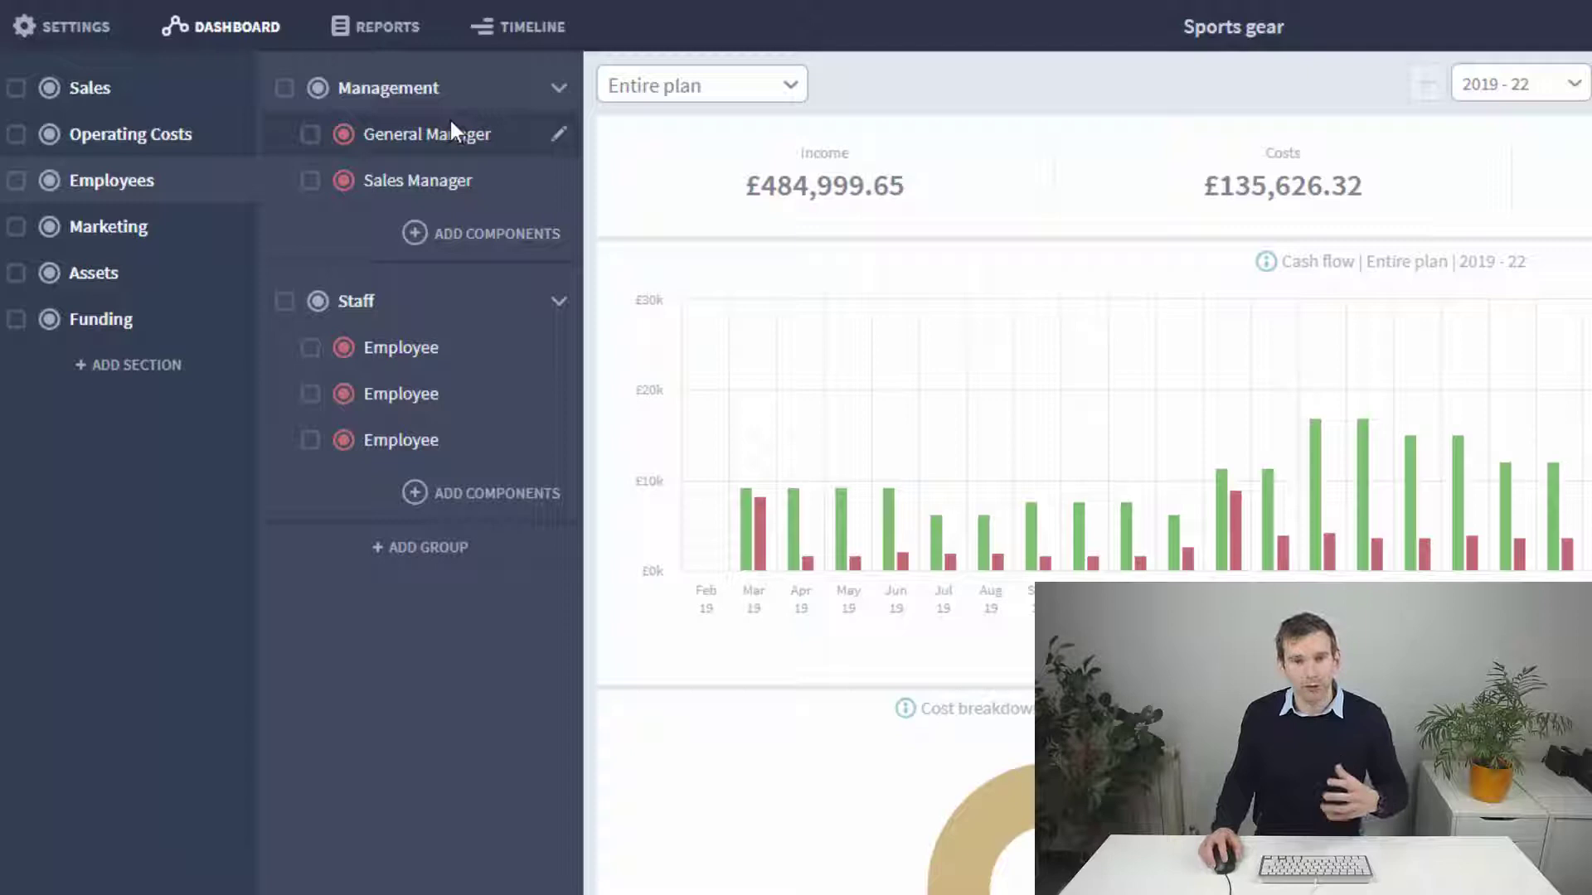
pyautogui.click(459, 502)
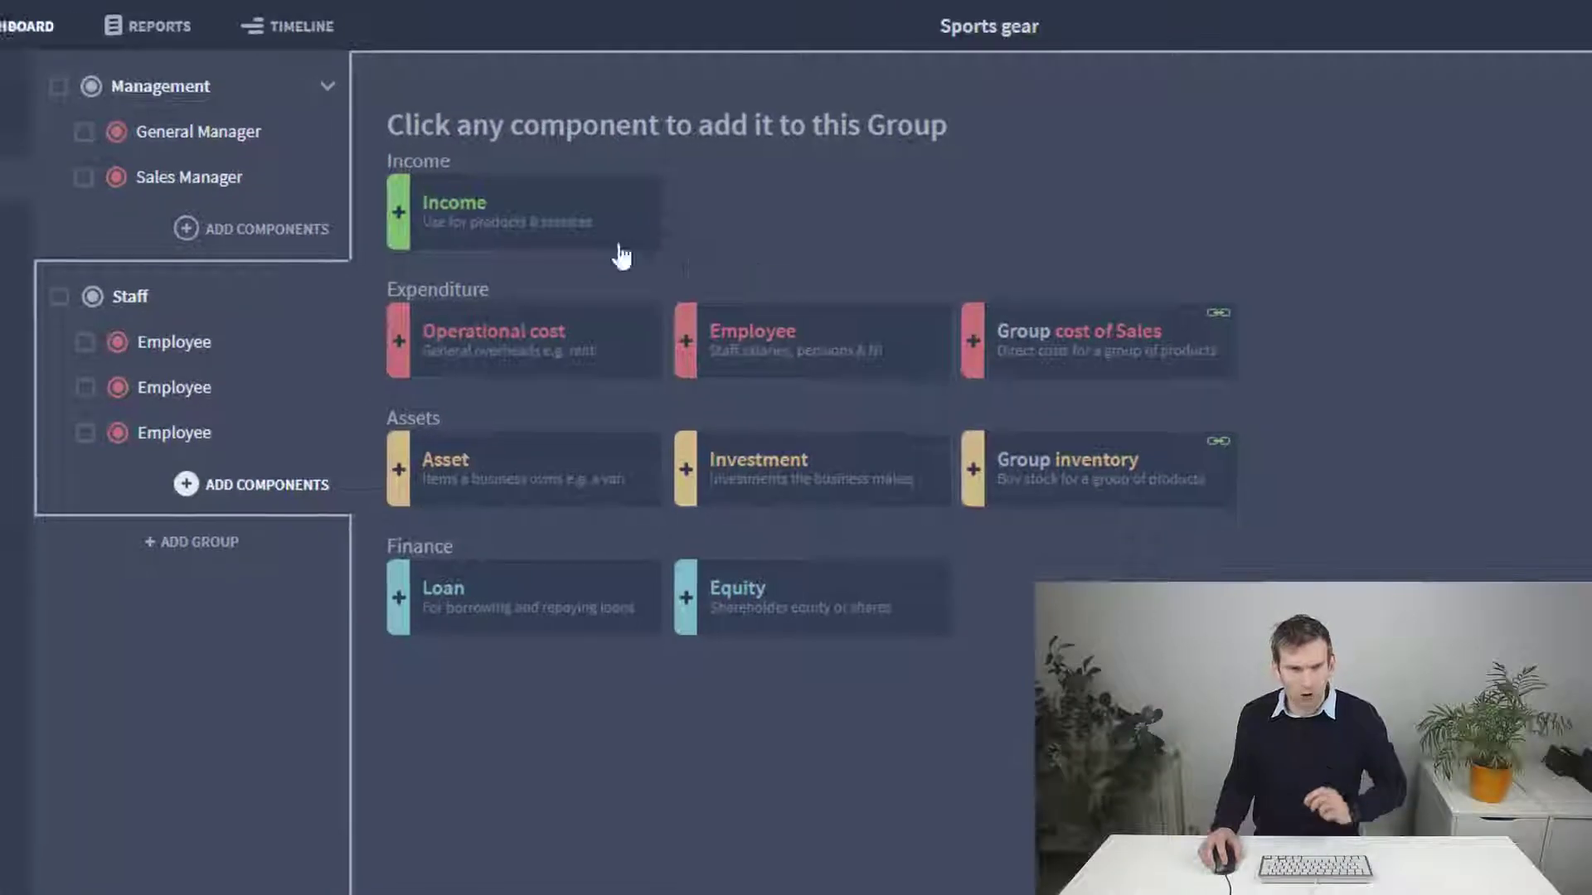
# Leave the picker unused and go back to the Sales section's Gym gear and Tennis gear groups.
pyautogui.click(208, 83)
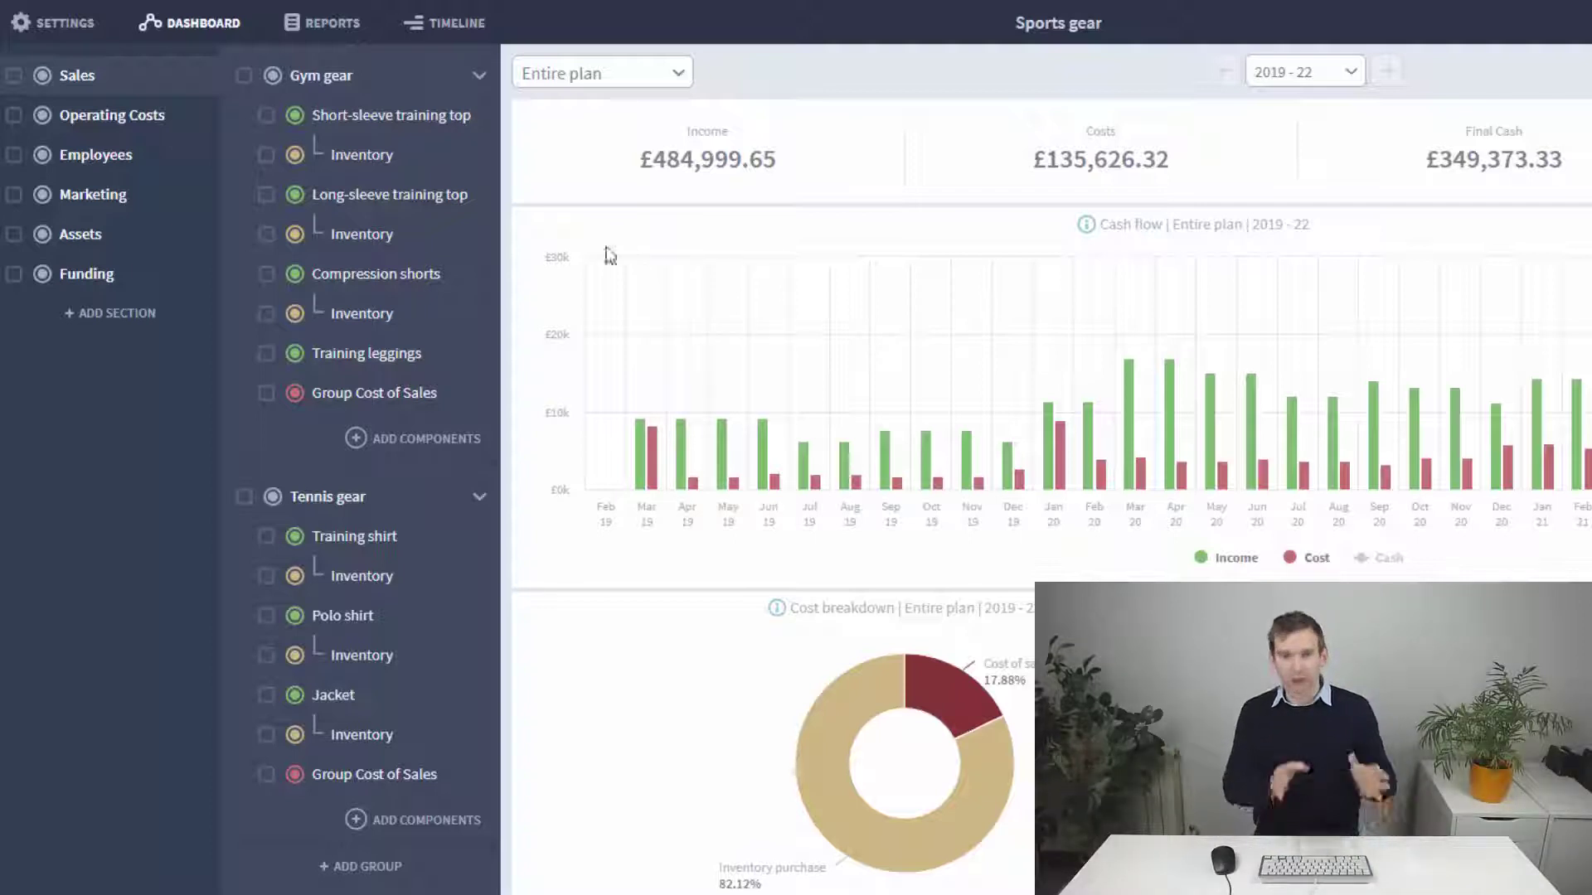
# Browse Rent, Marketing and Employees, then return to Operating Costs with Office Costs left unselected.
pyautogui.click(161, 118)
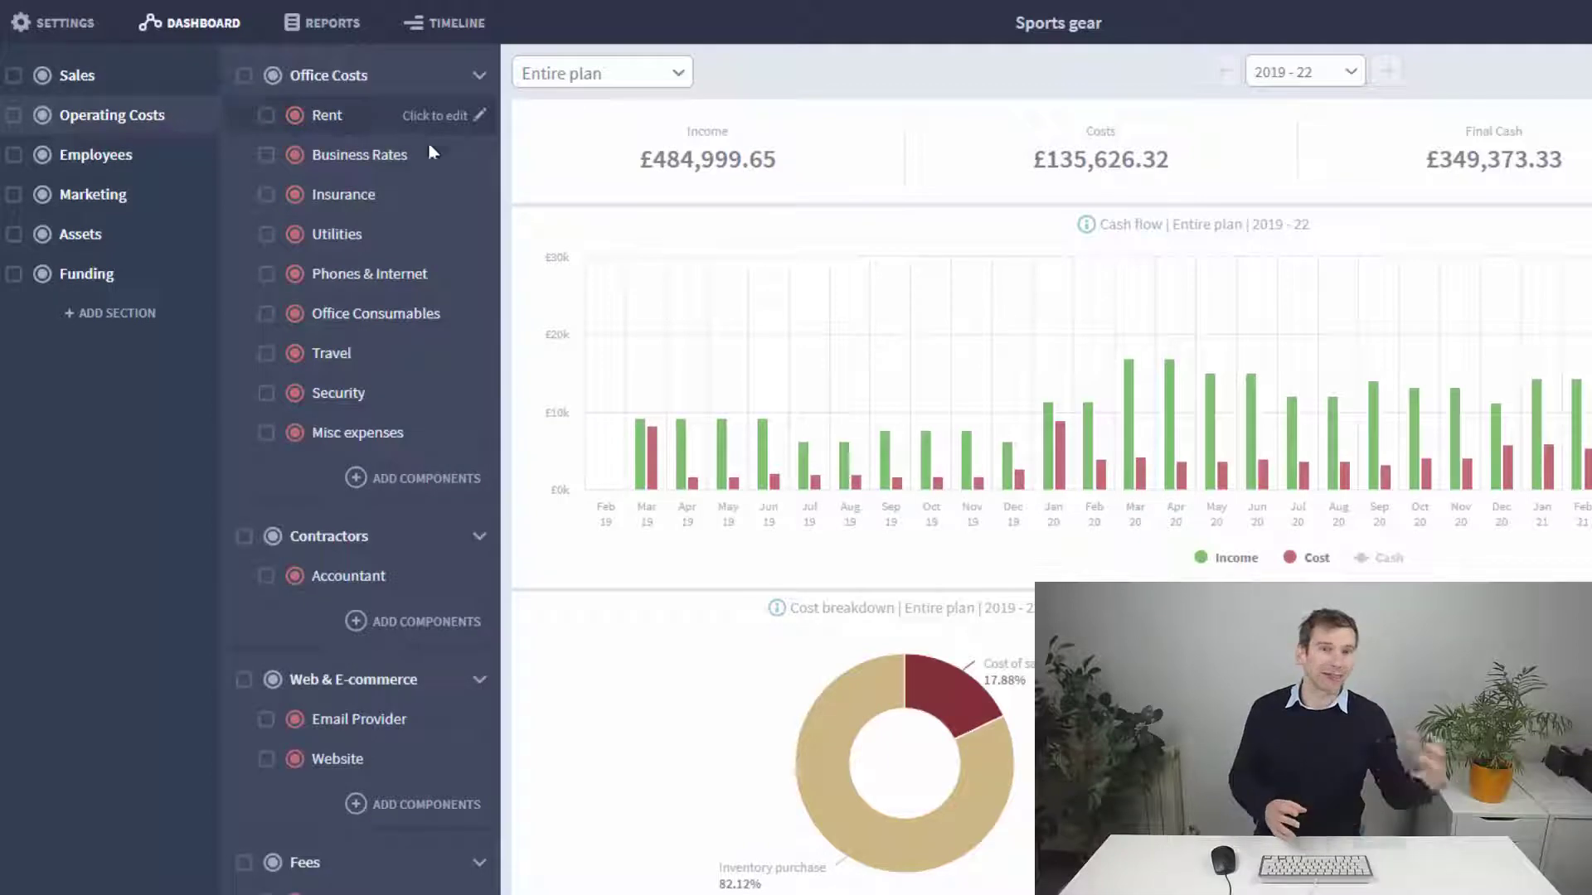
pyautogui.click(407, 126)
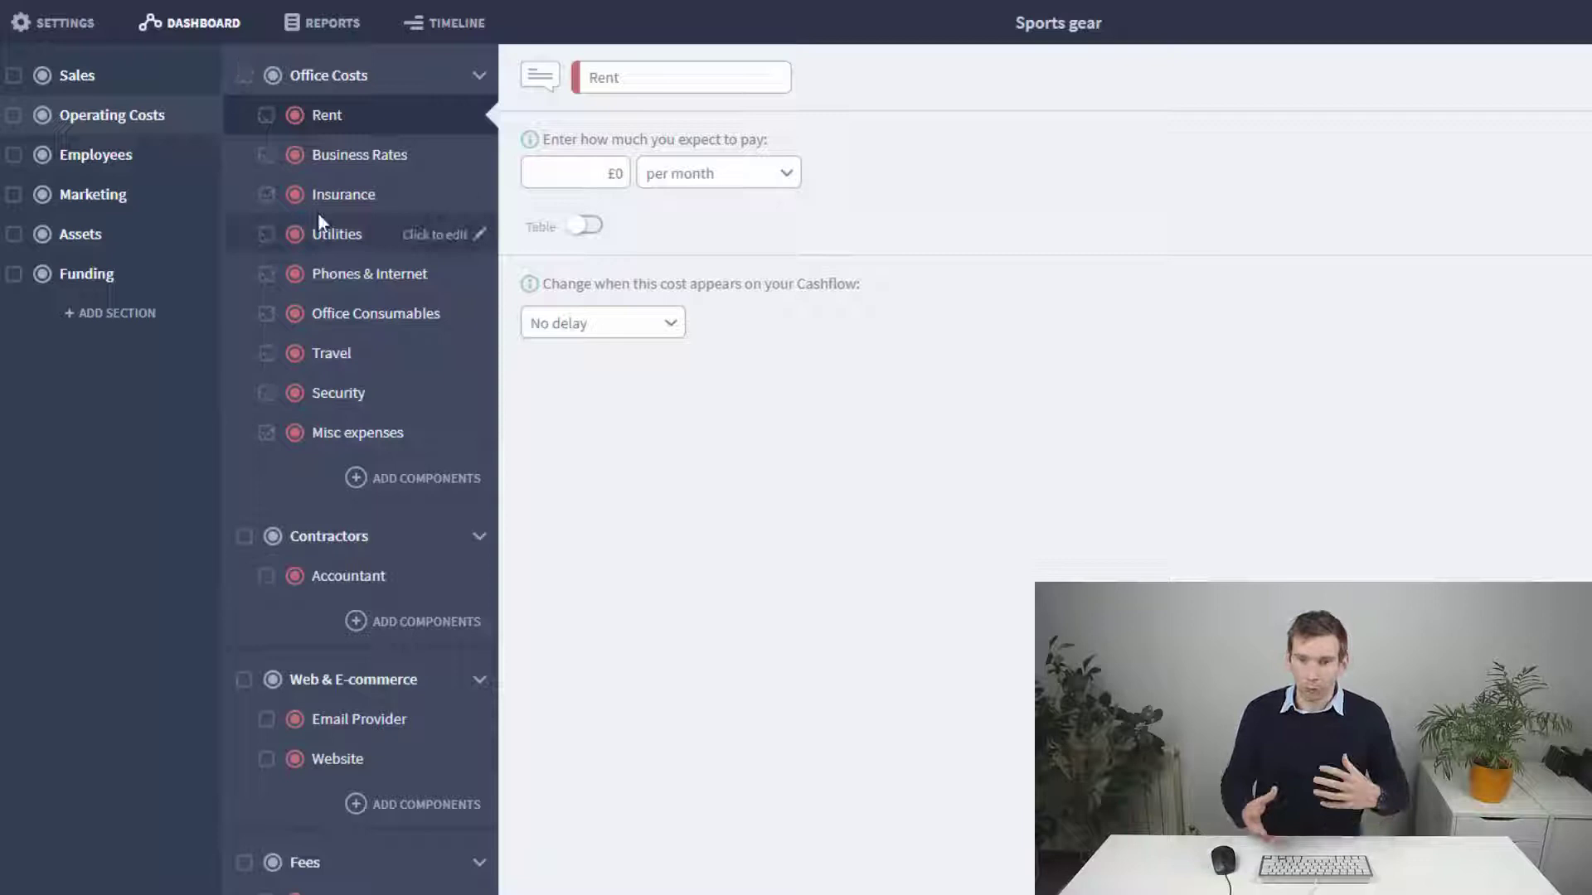
pyautogui.click(146, 196)
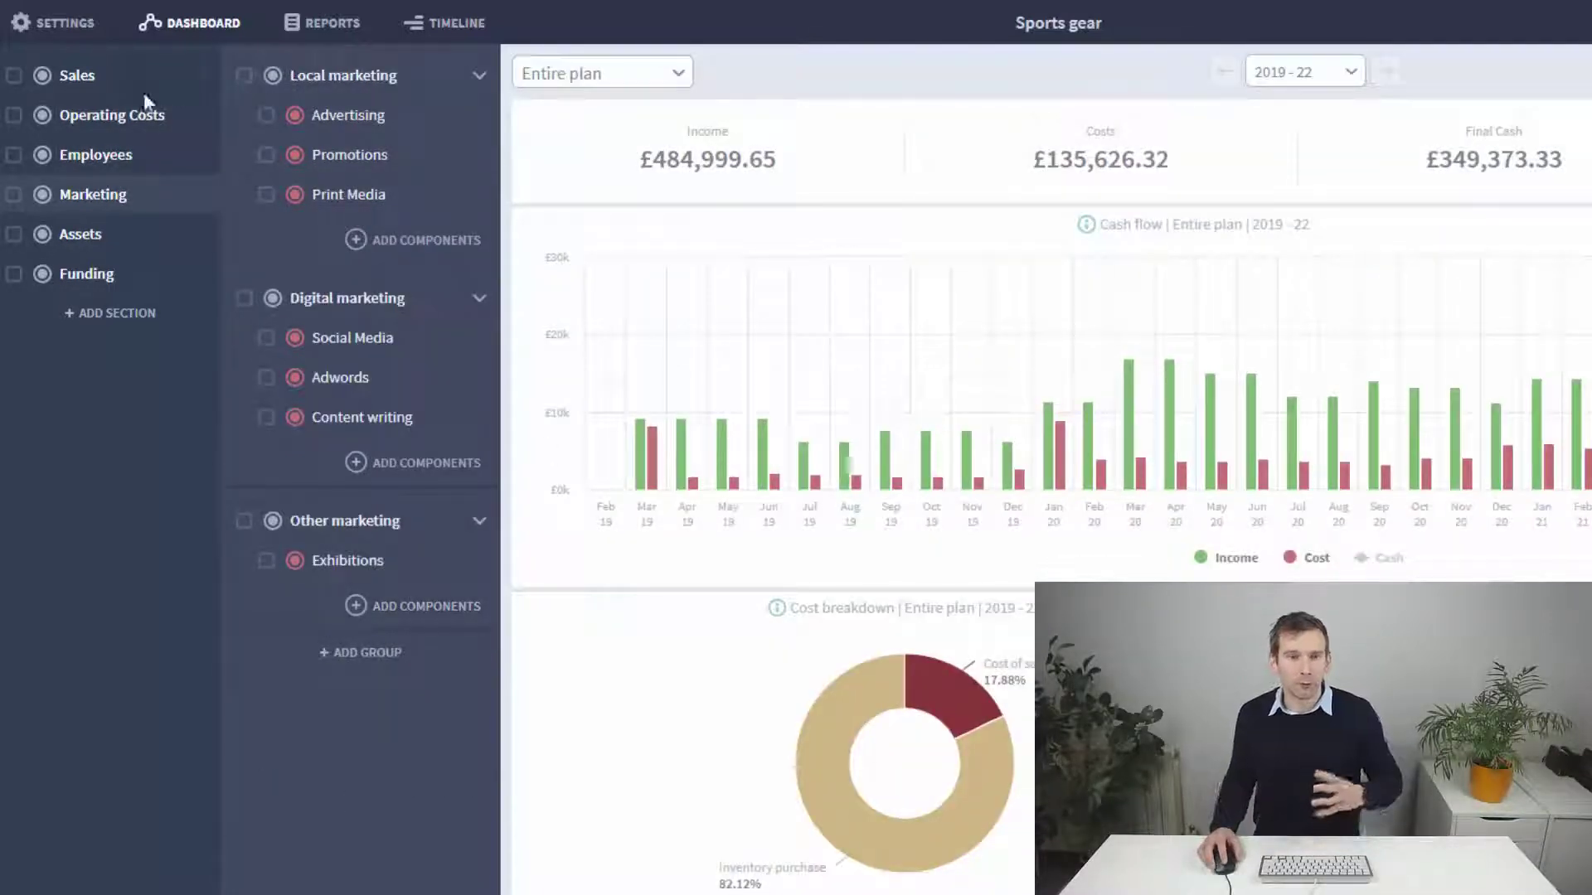
pyautogui.click(174, 163)
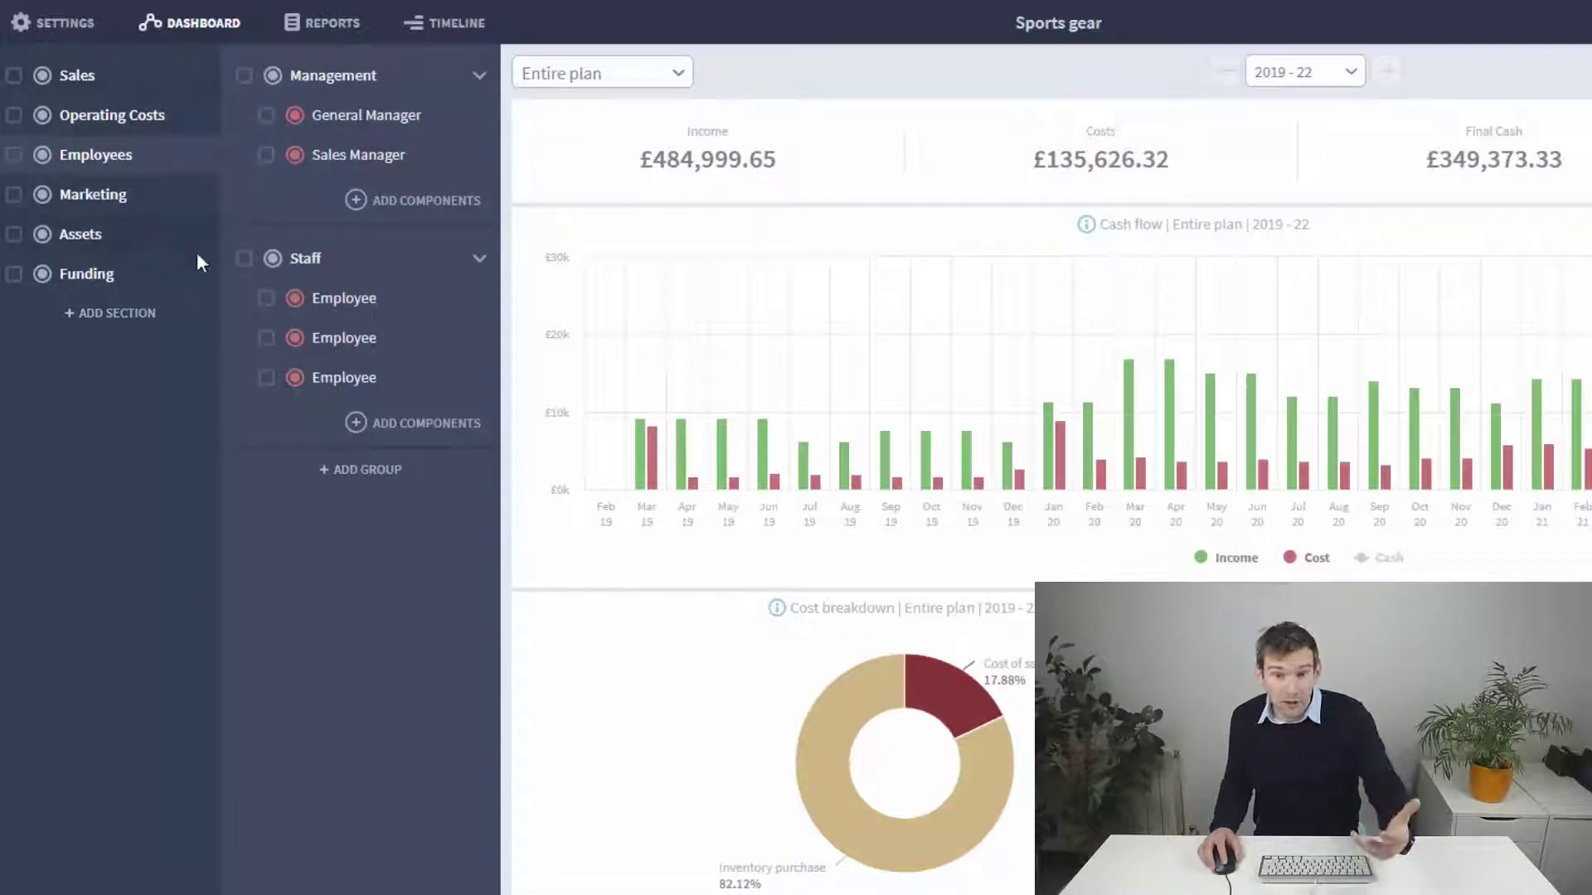
pyautogui.click(203, 116)
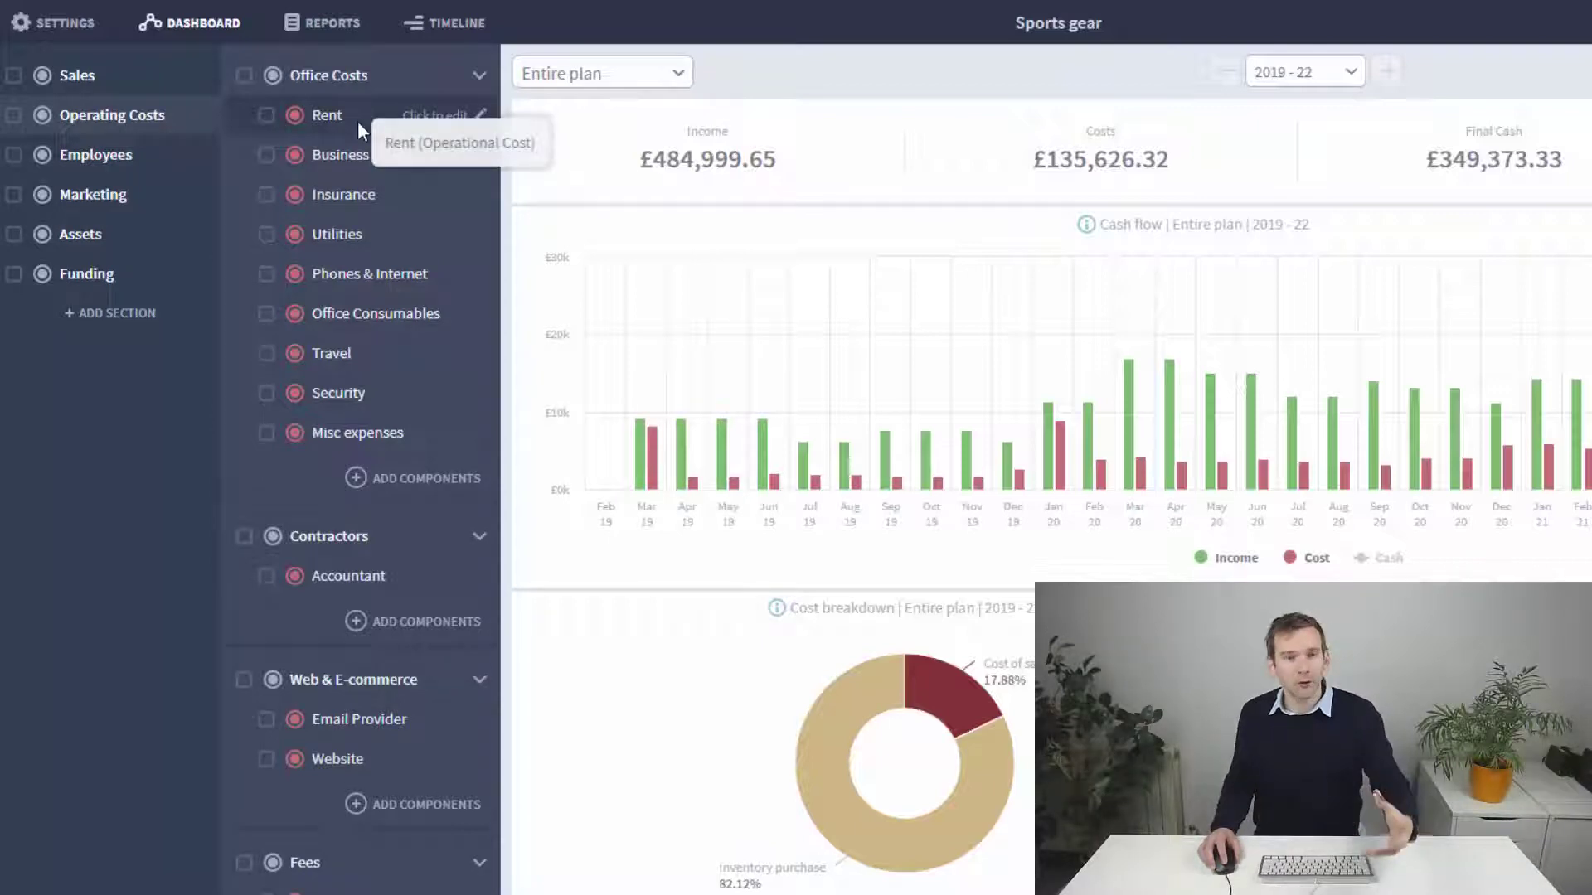
pyautogui.click(244, 75)
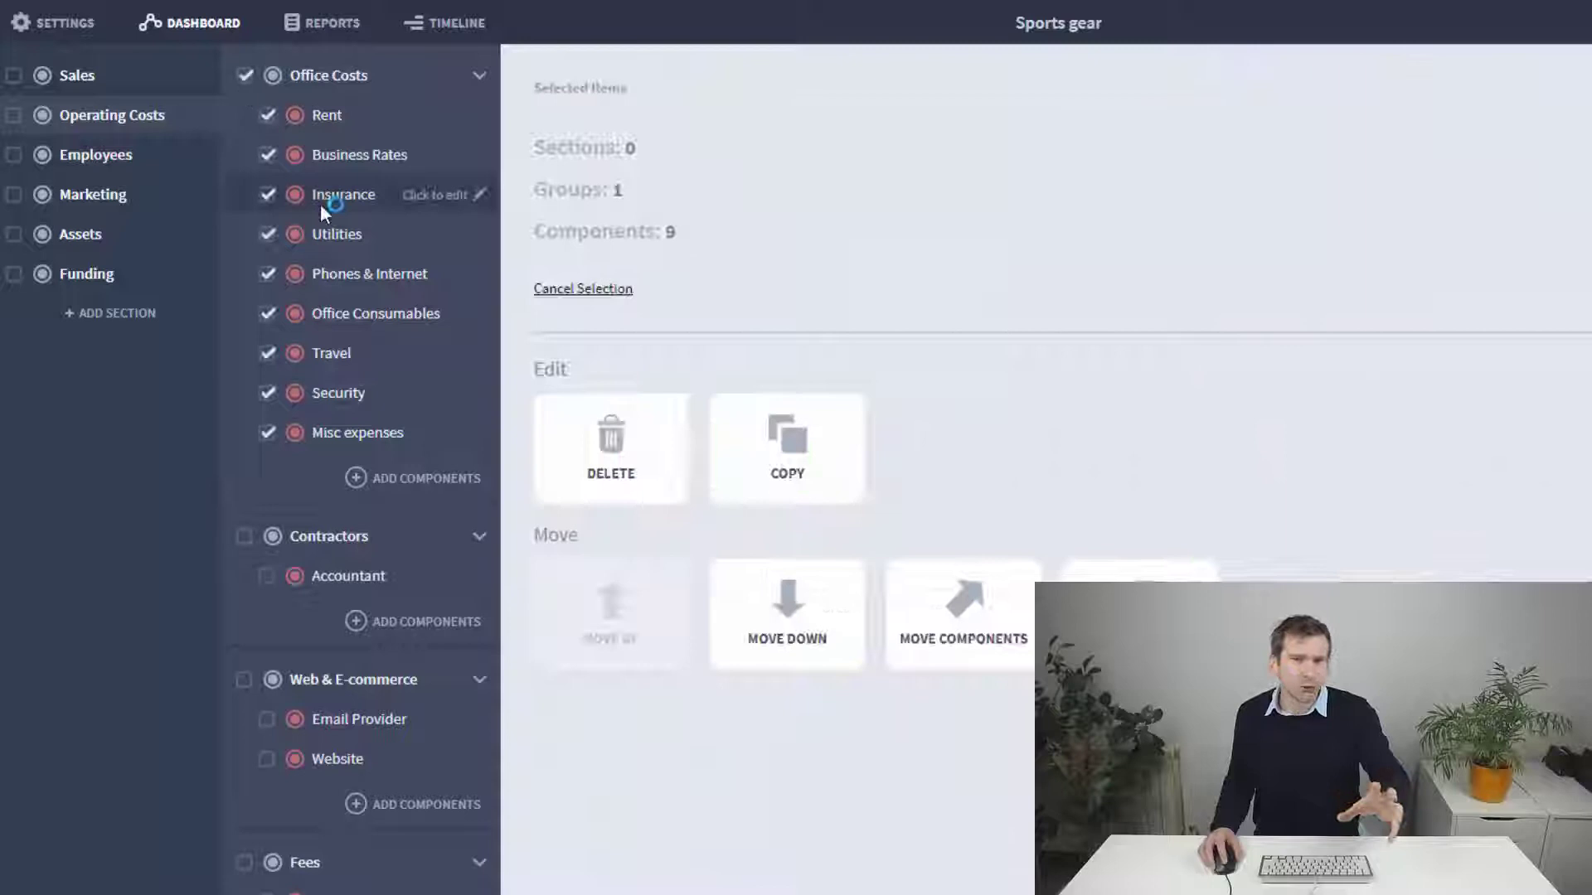
pyautogui.click(247, 75)
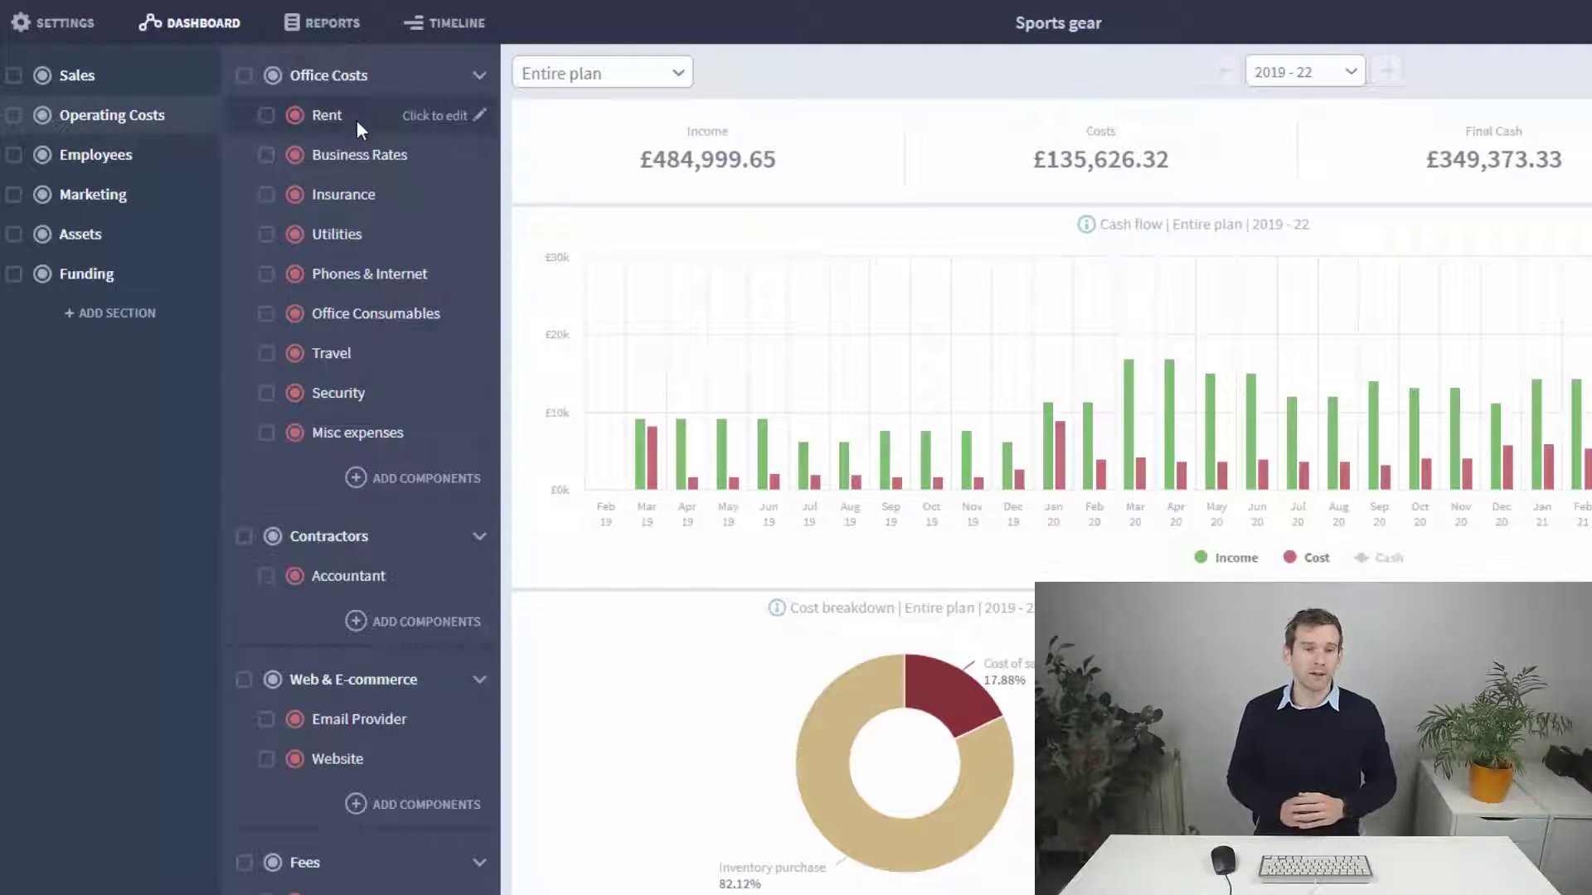
# Set the Rent amount to £2,000 and keep it per month.
pyautogui.click(357, 121)
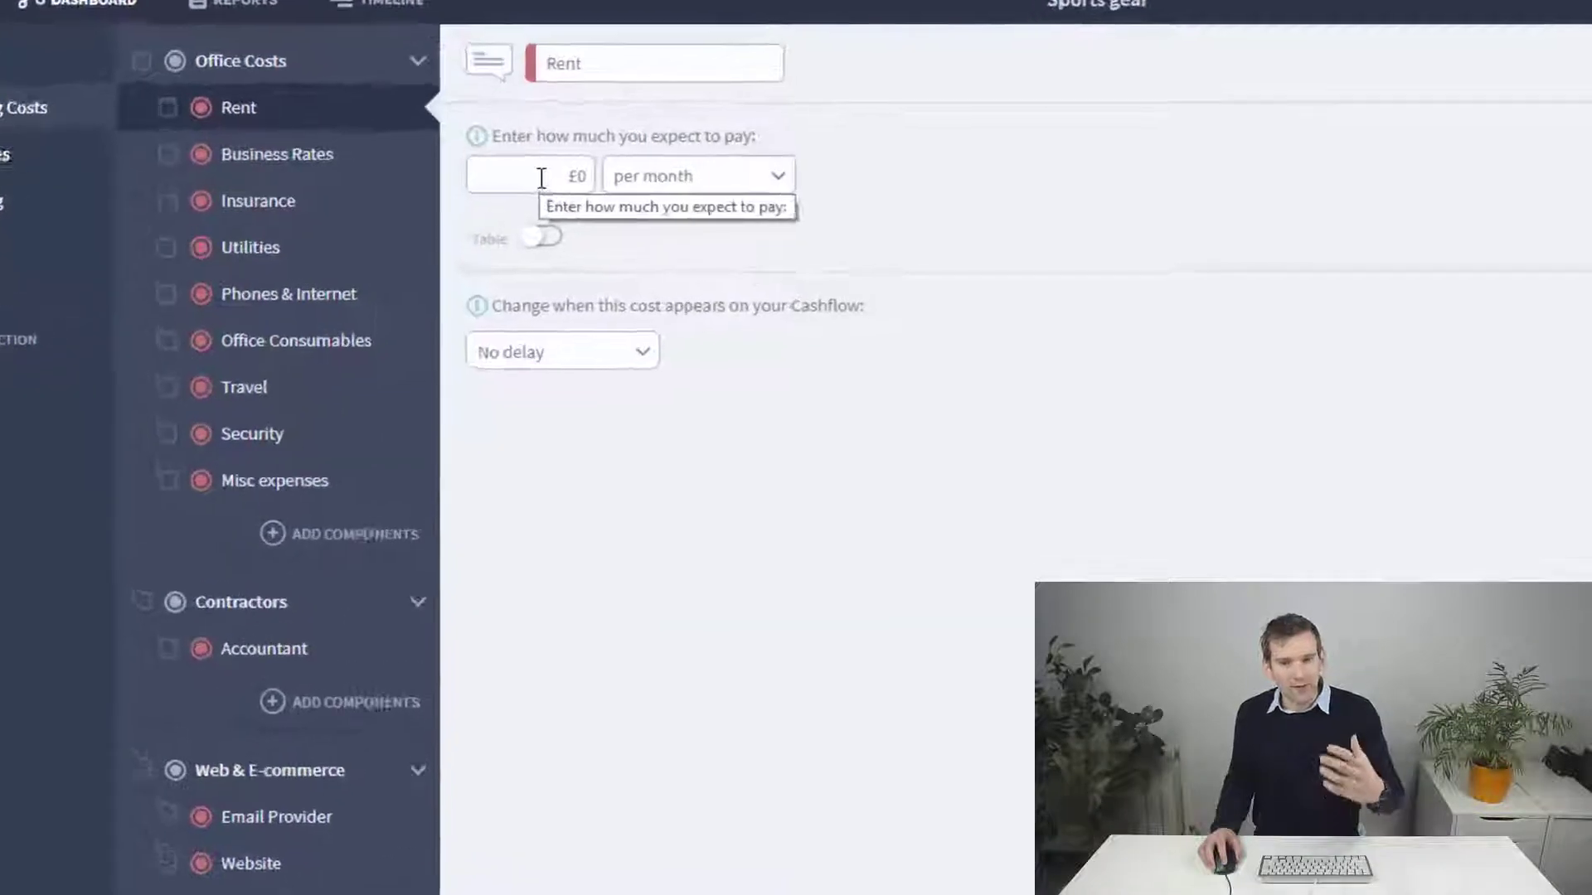
pyautogui.click(542, 177)
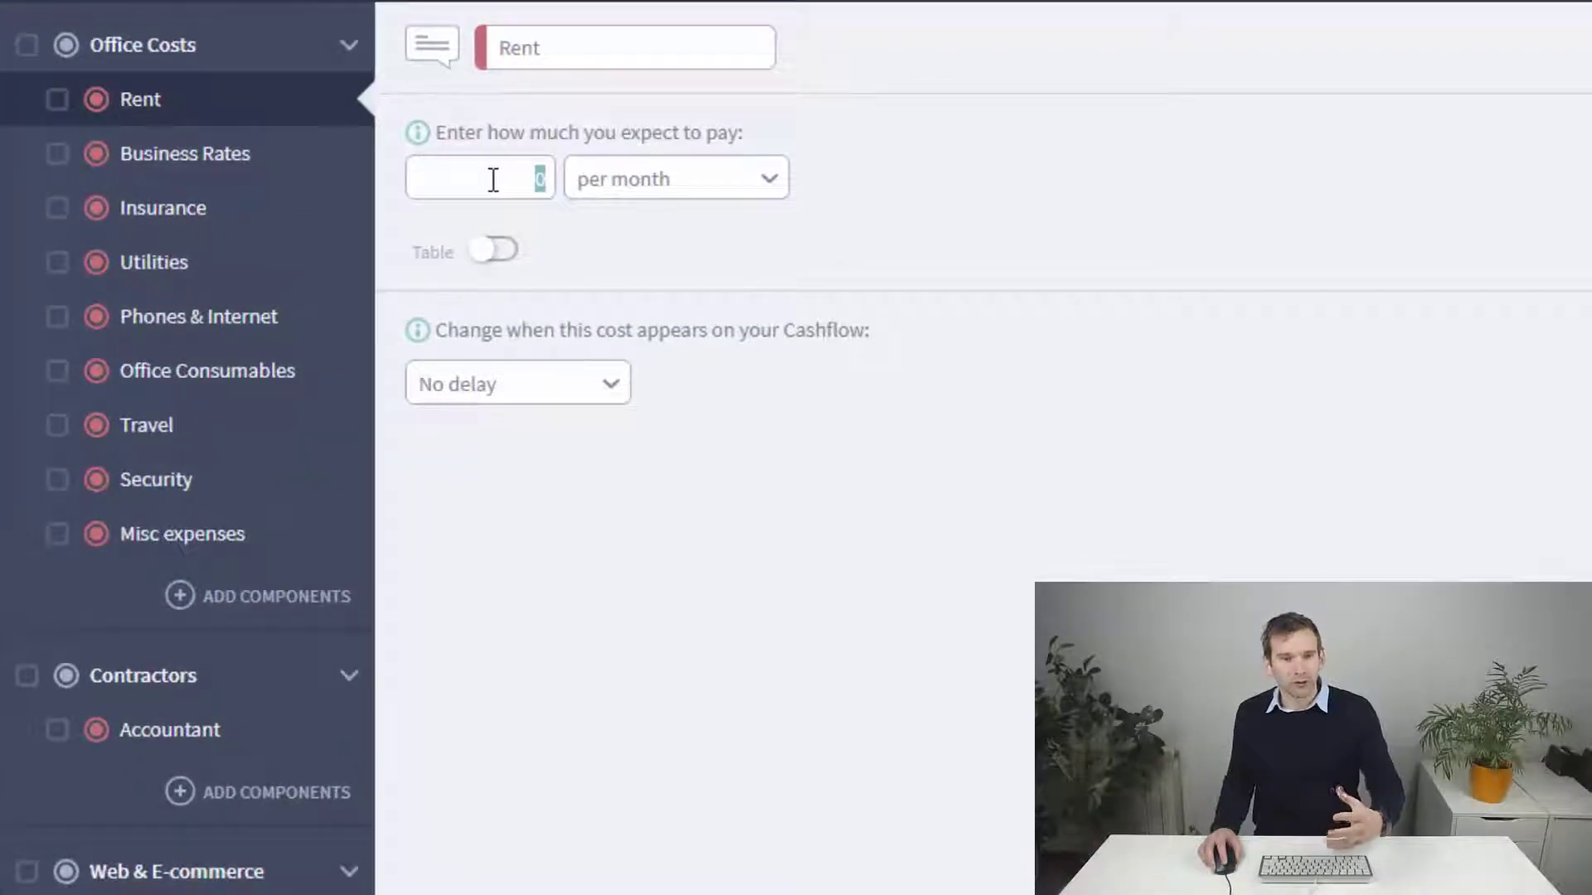
pyautogui.write('2,000')
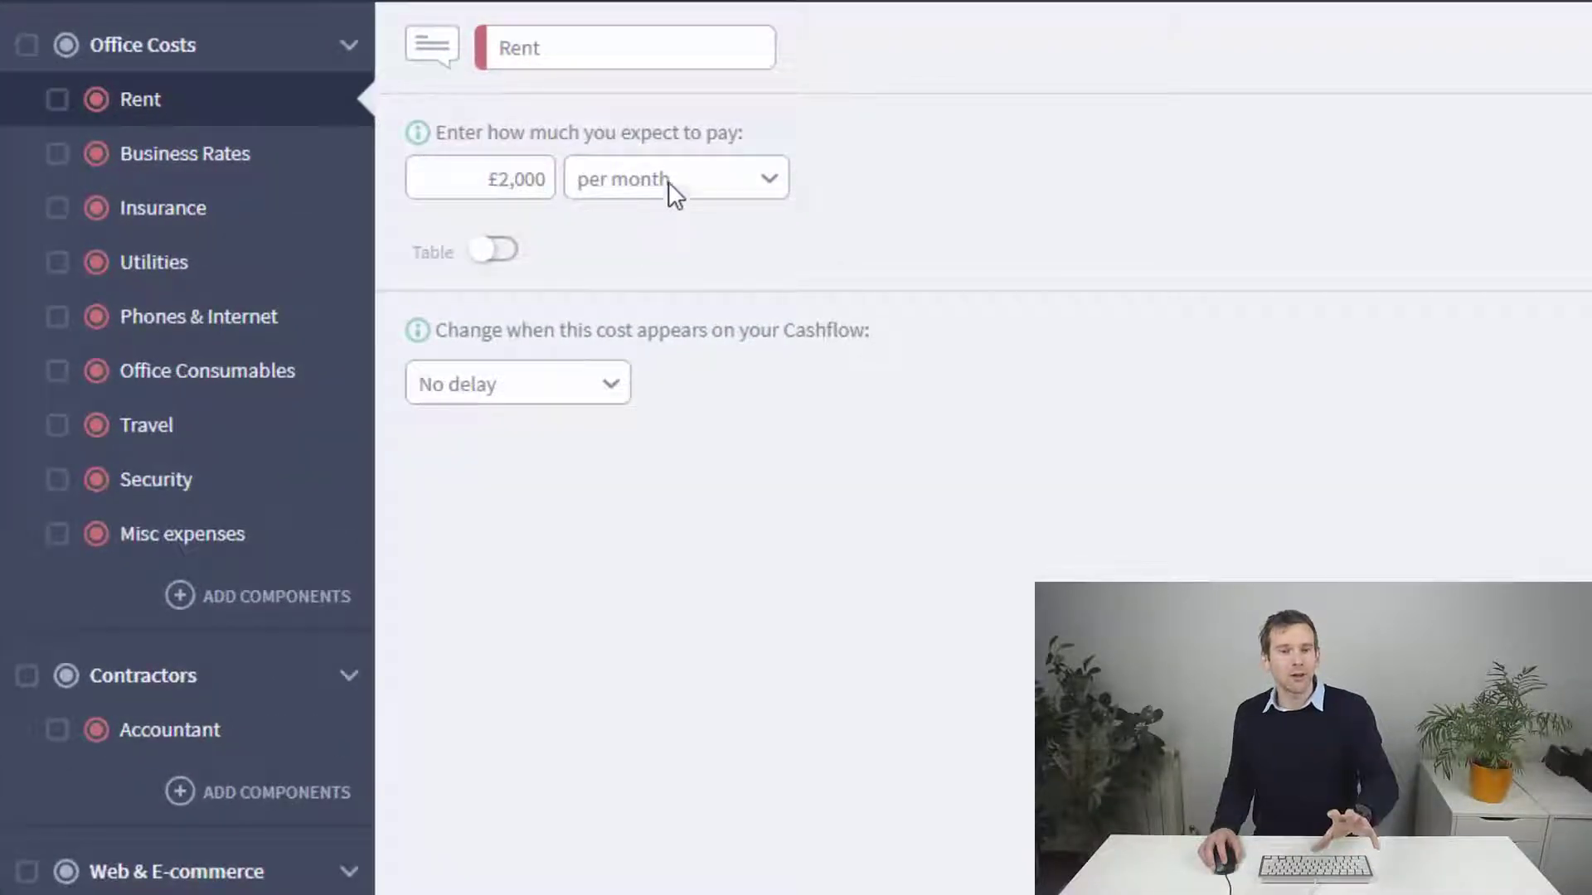
pyautogui.click(672, 196)
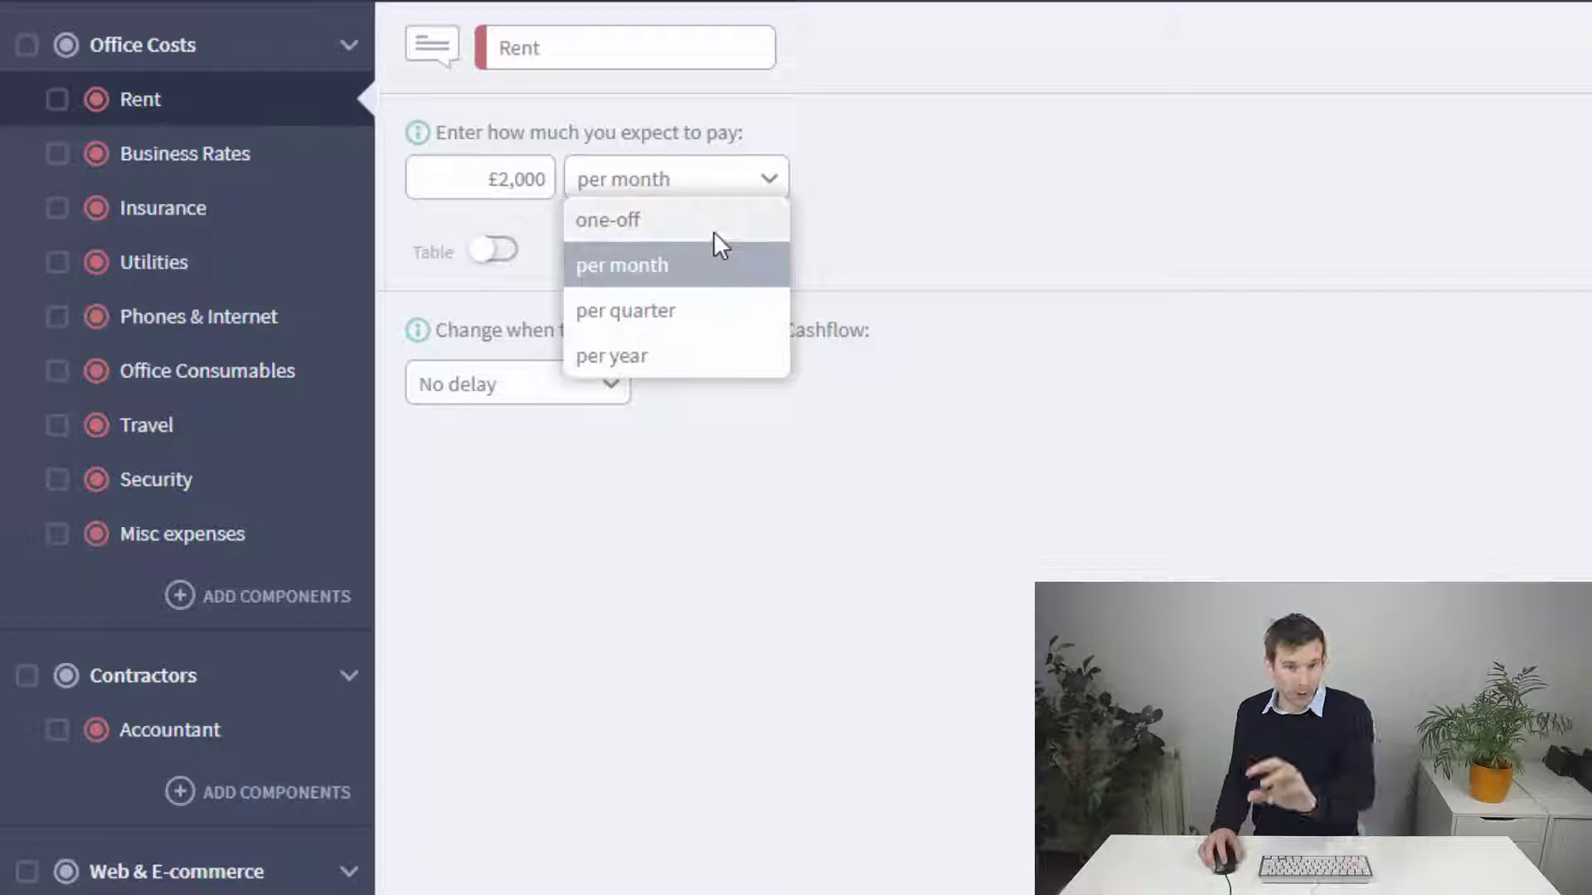
pyautogui.click(664, 265)
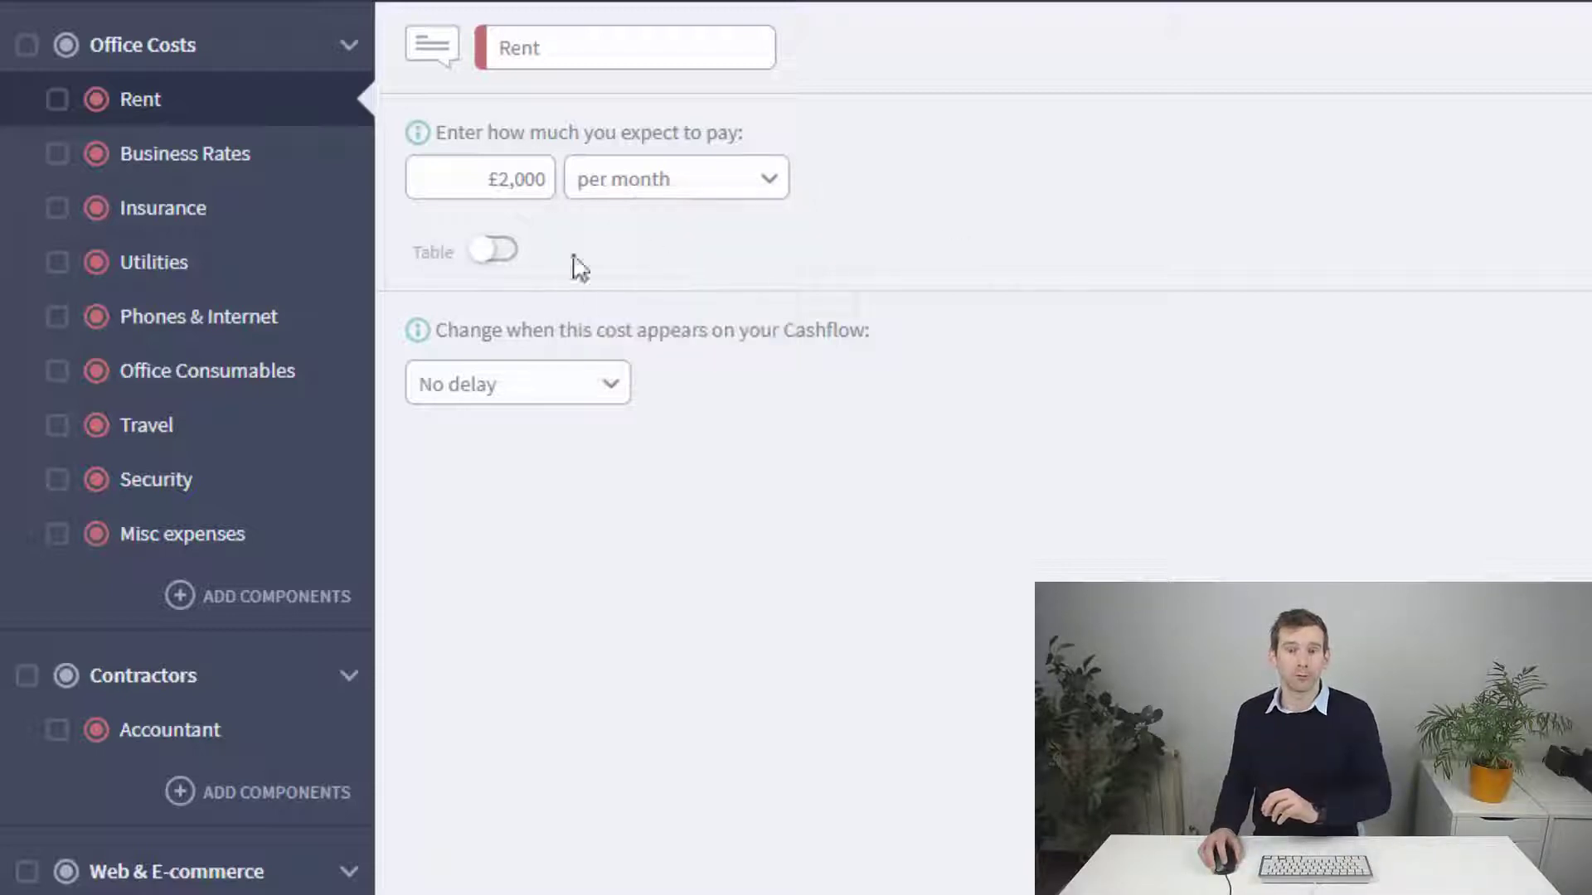
# Review the month-by-month Rent table across all years, then collapse it to one amount.
pyautogui.click(499, 253)
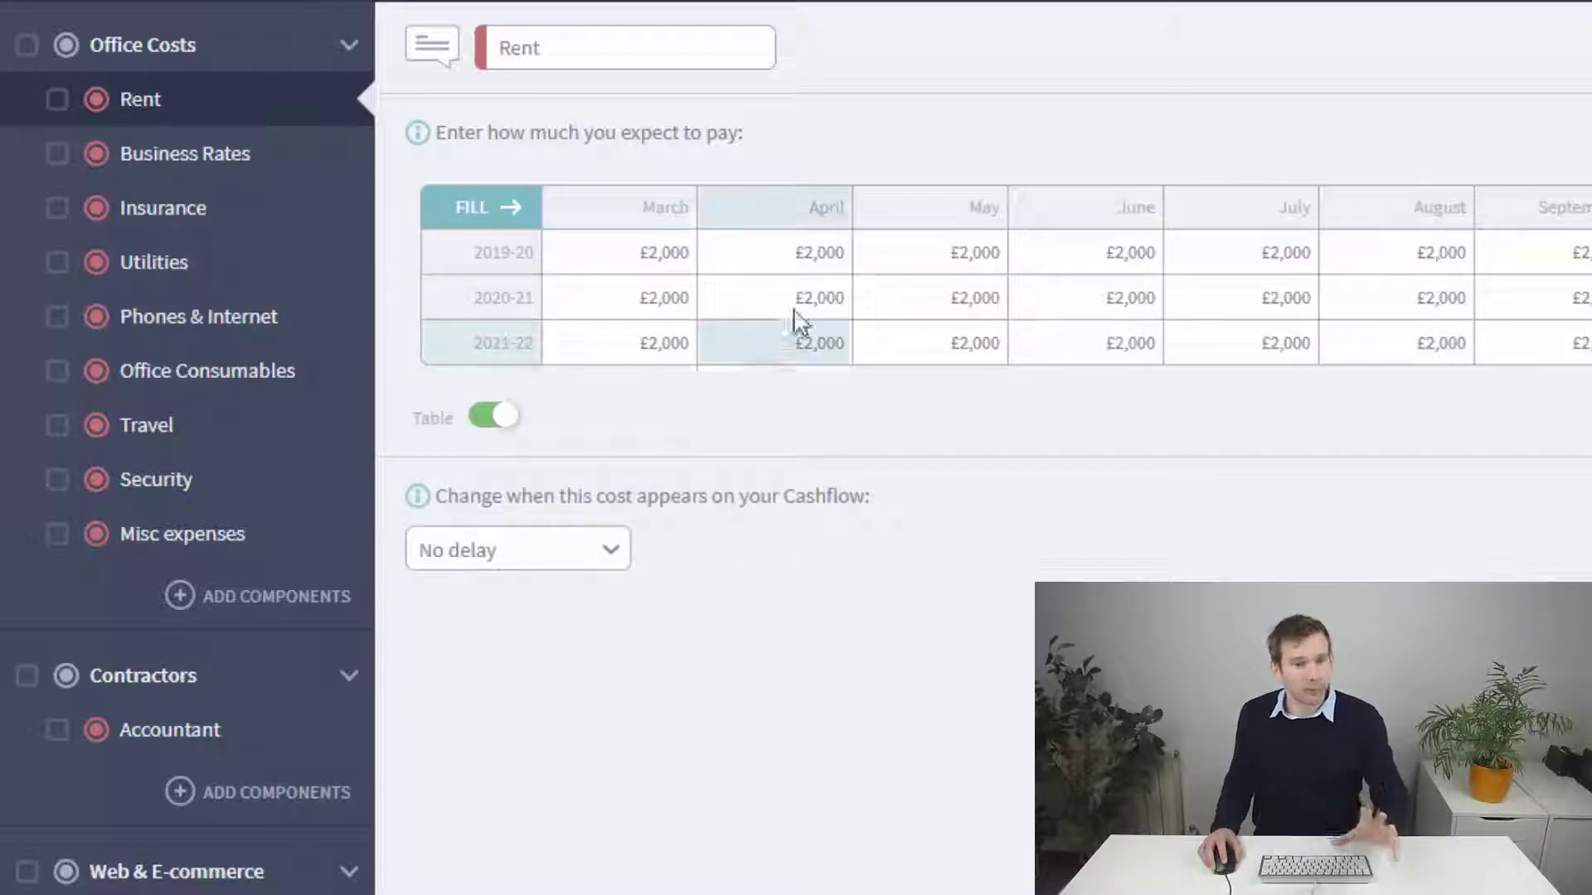
pyautogui.moveTo(659, 251); pyautogui.dragTo(1588, 344)
pyautogui.click(597, 277)
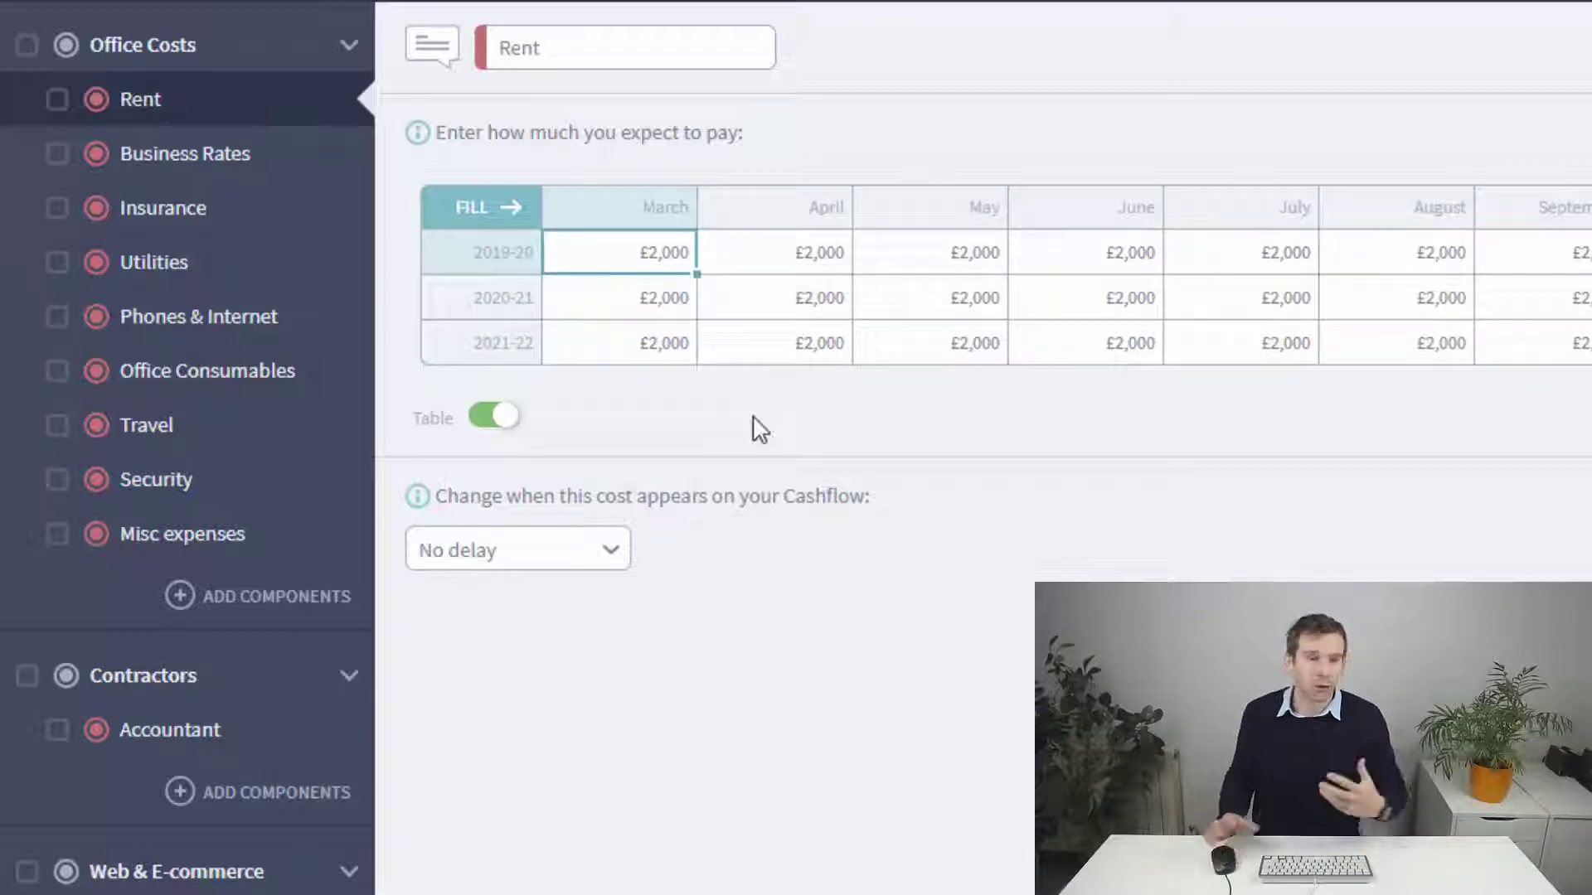
pyautogui.click(974, 302)
pyautogui.click(1265, 298)
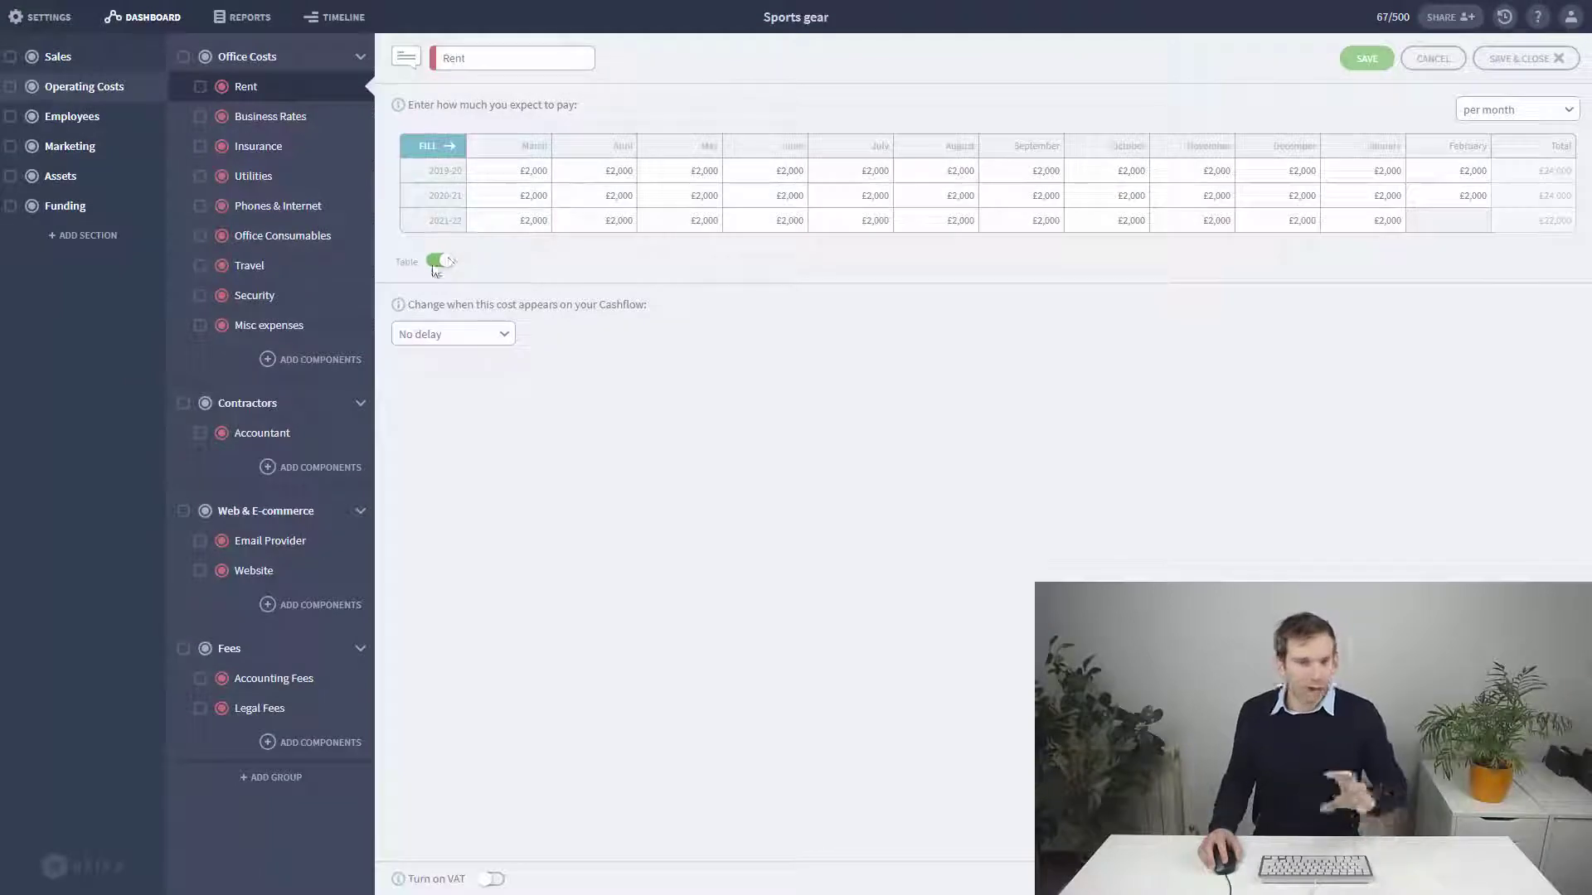
pyautogui.click(436, 262)
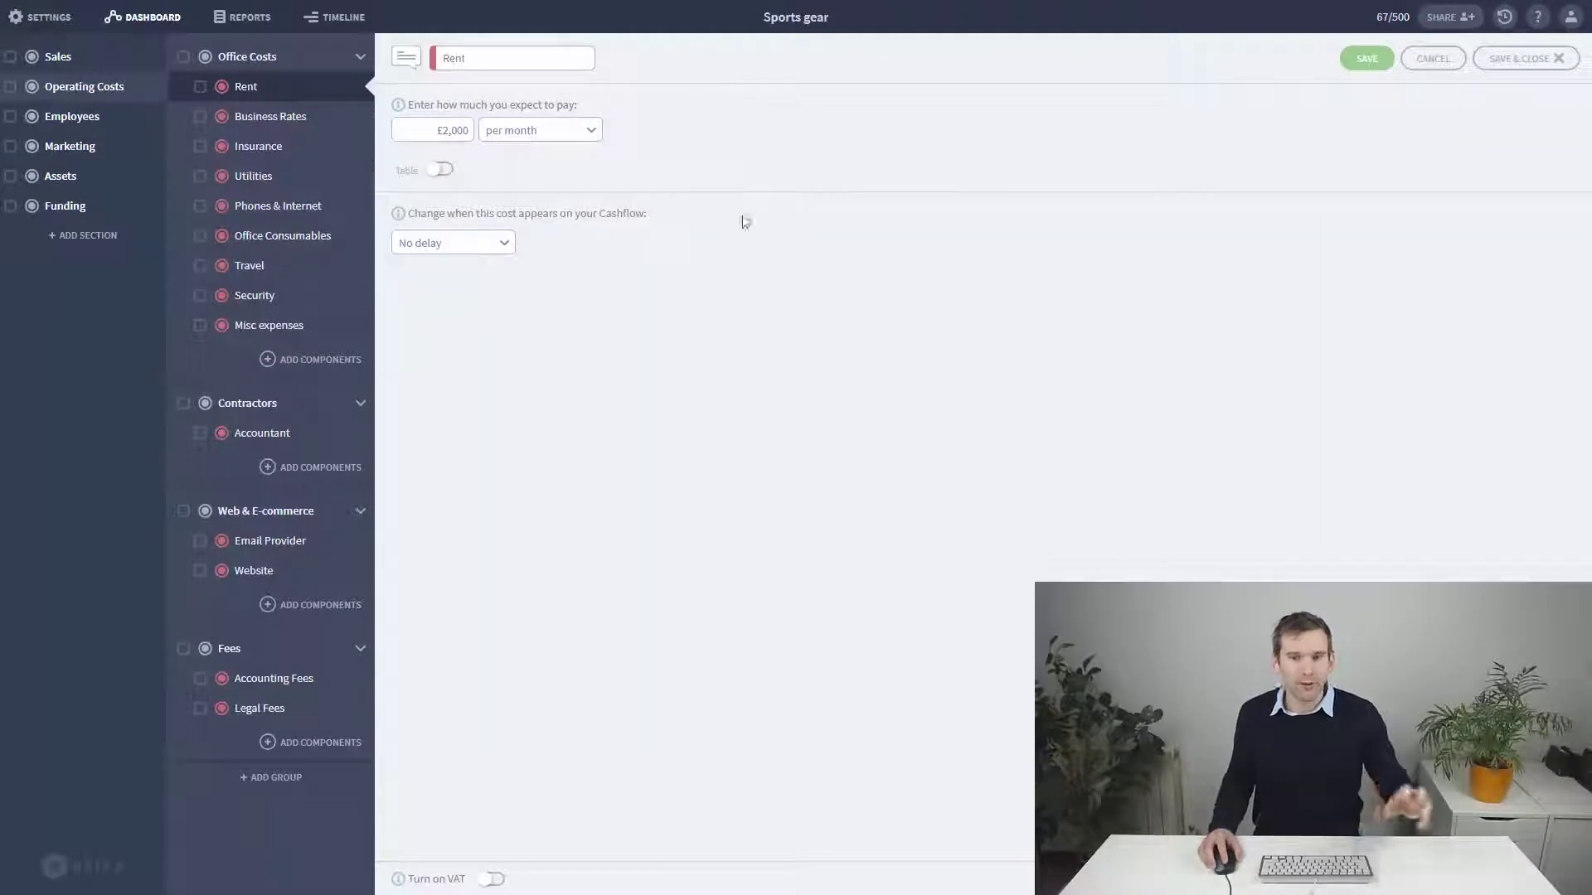
# Save Rent and filter the dashboard to Operating Costs, showing £70,000 of costs.
pyautogui.click(1523, 58)
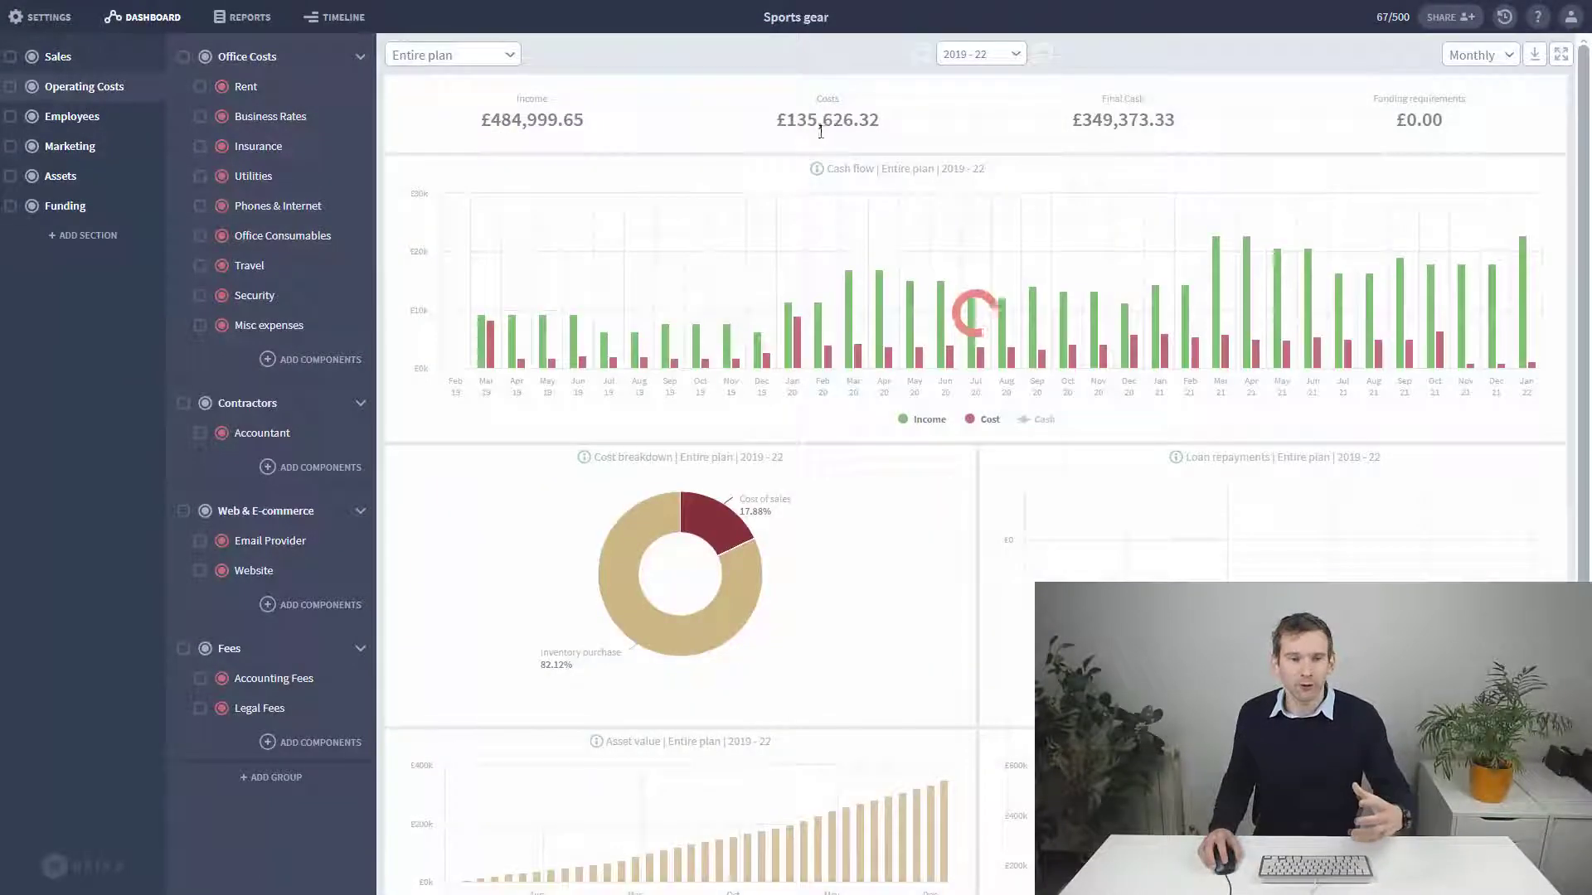
pyautogui.click(480, 55)
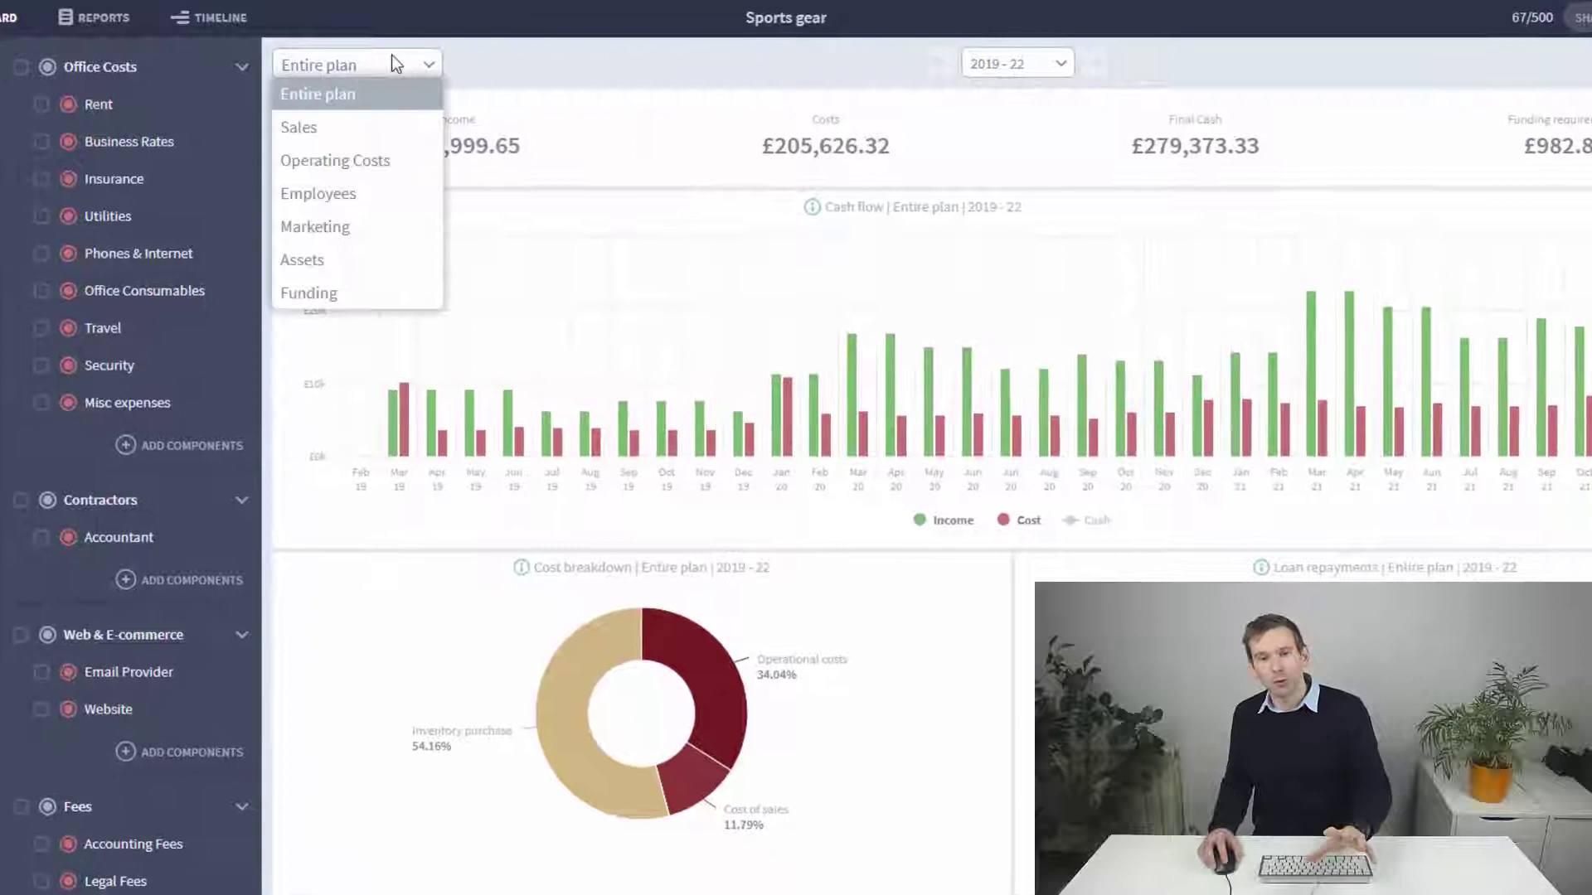
pyautogui.click(367, 160)
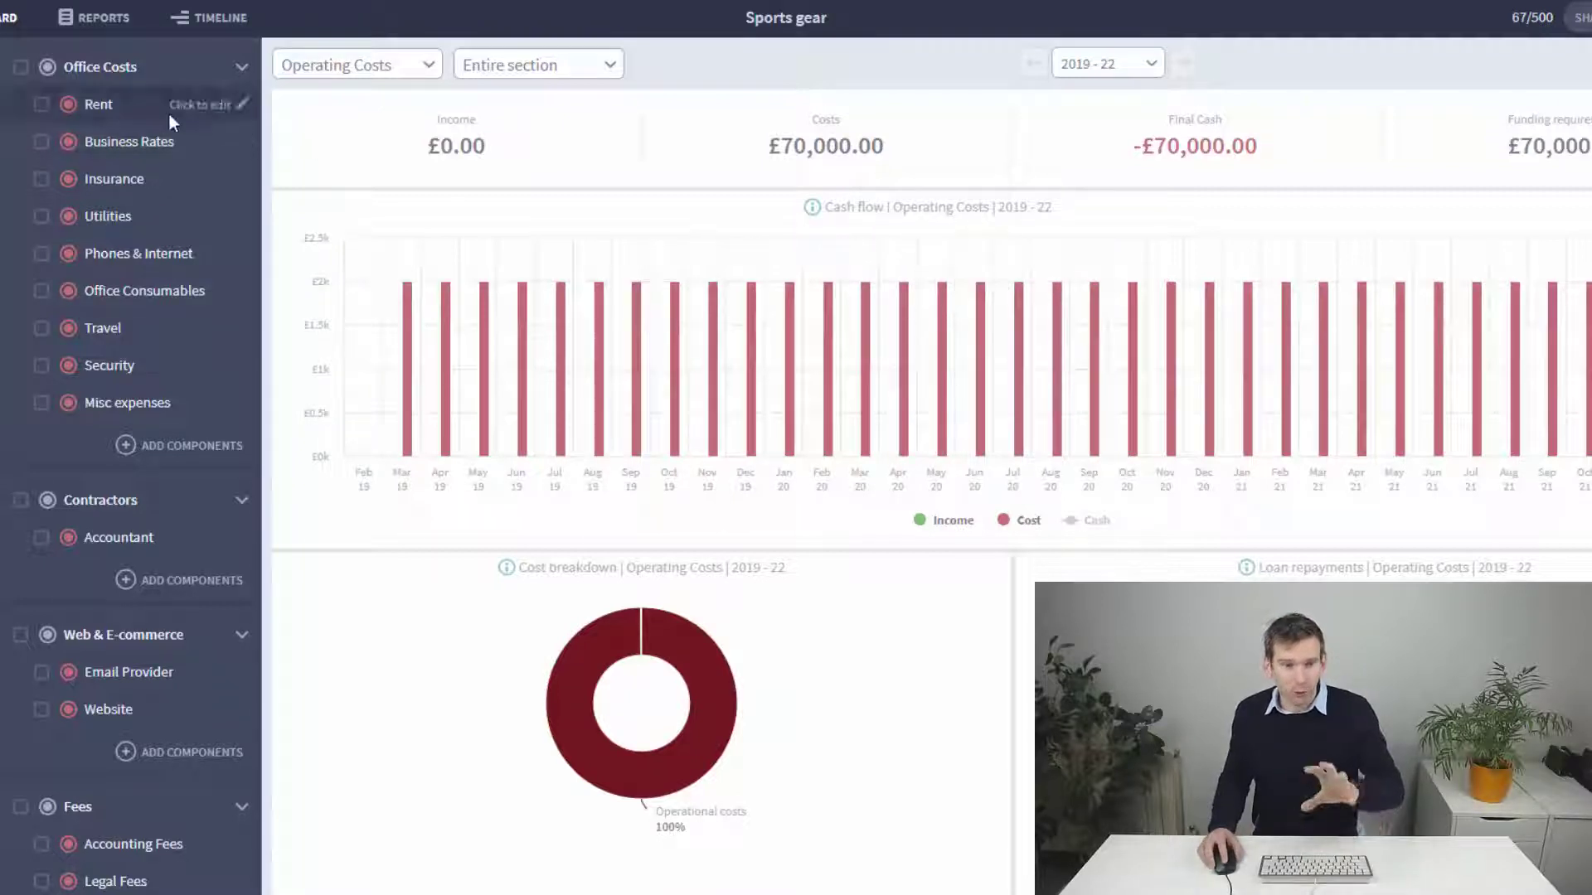
# Change the Rent payment frequency to per quarter.
pyautogui.click(497, 161)
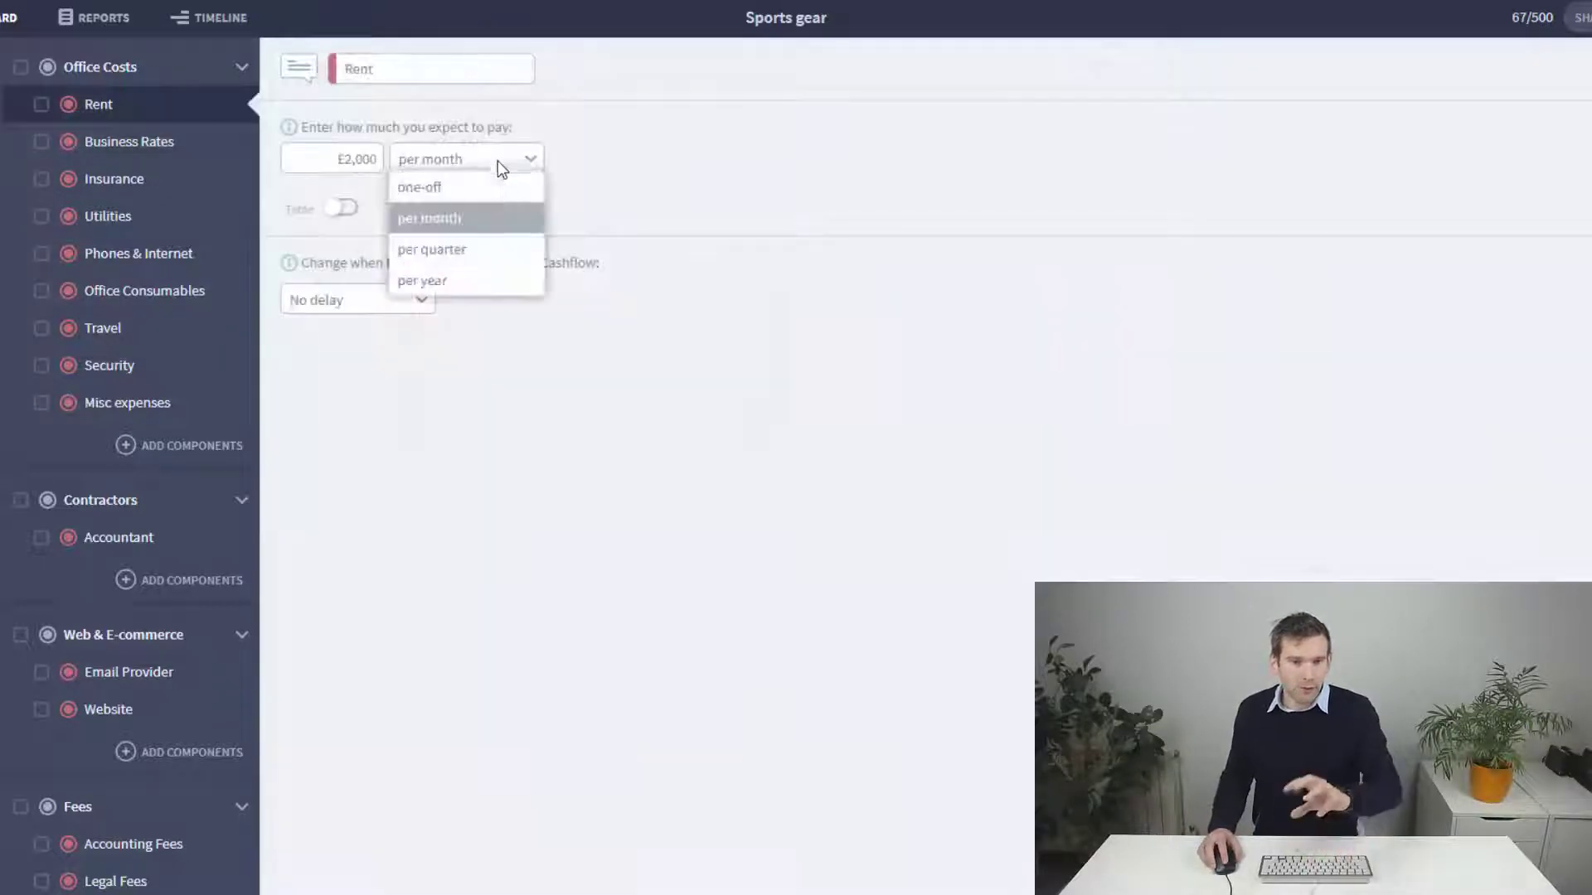
pyautogui.click(524, 251)
pyautogui.press('Return')
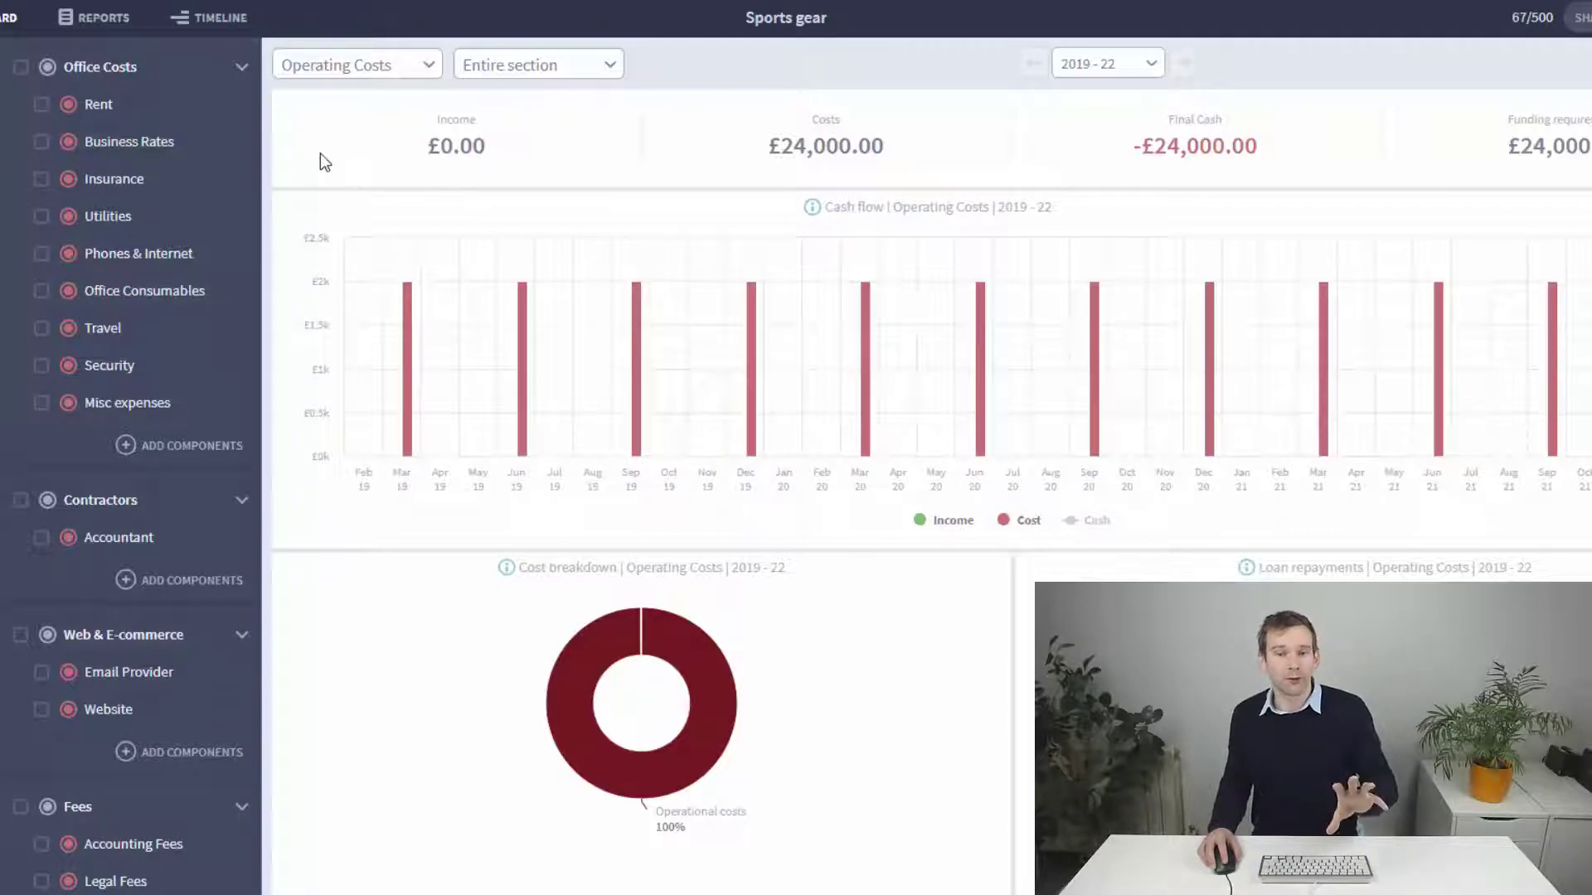
# On the Timeline, move Rent's start from March 2019 to April 2019.
pyautogui.click(222, 32)
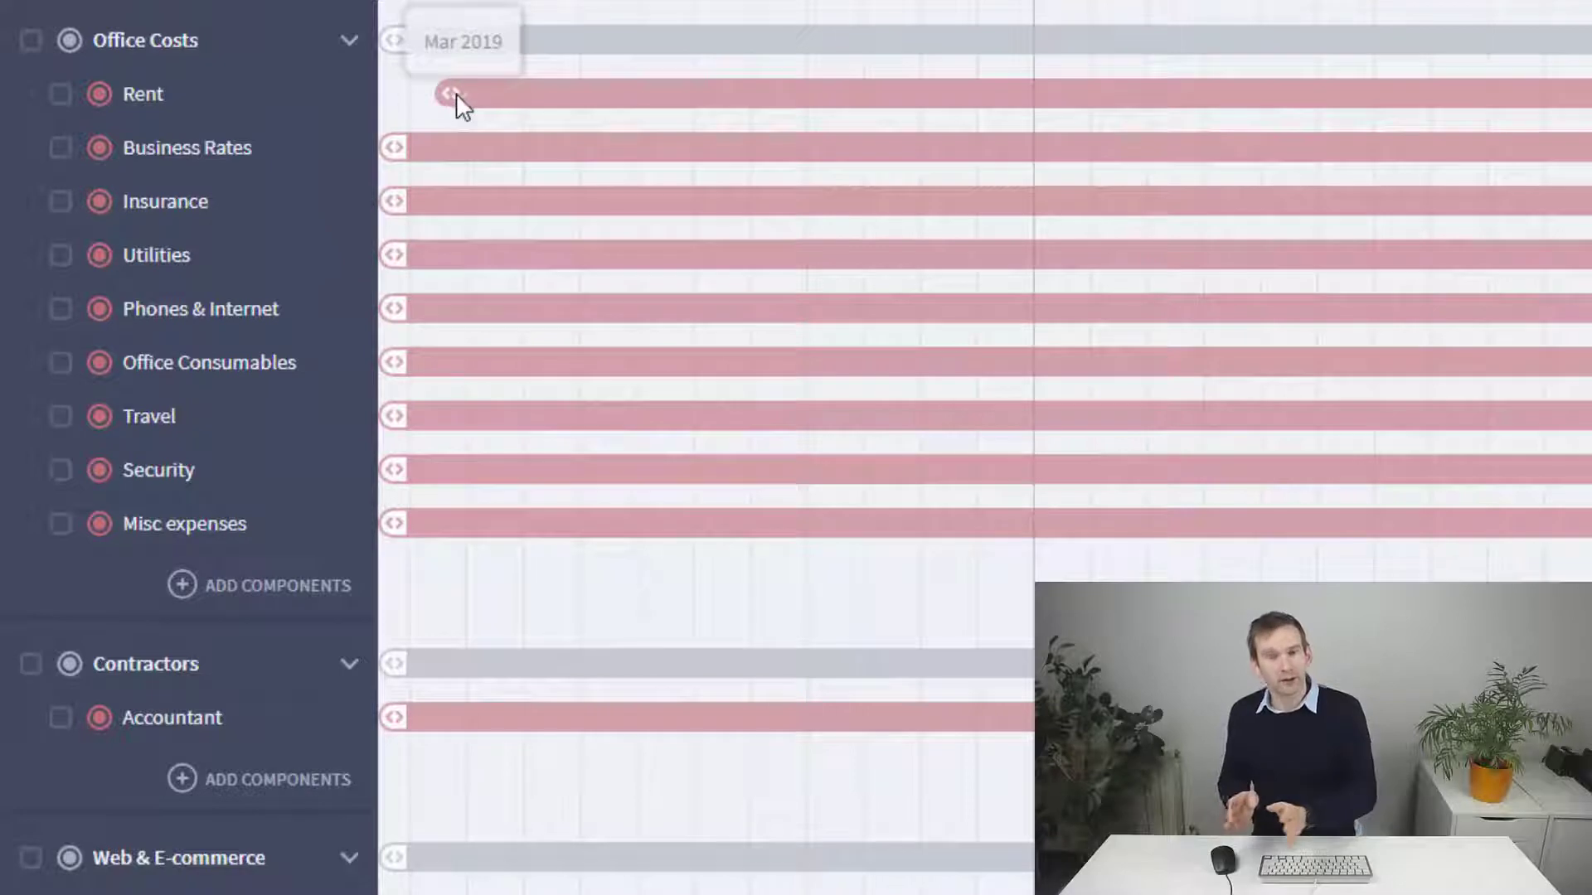
pyautogui.moveTo(456, 94); pyautogui.dragTo(507, 94)
pyautogui.click(102, 5)
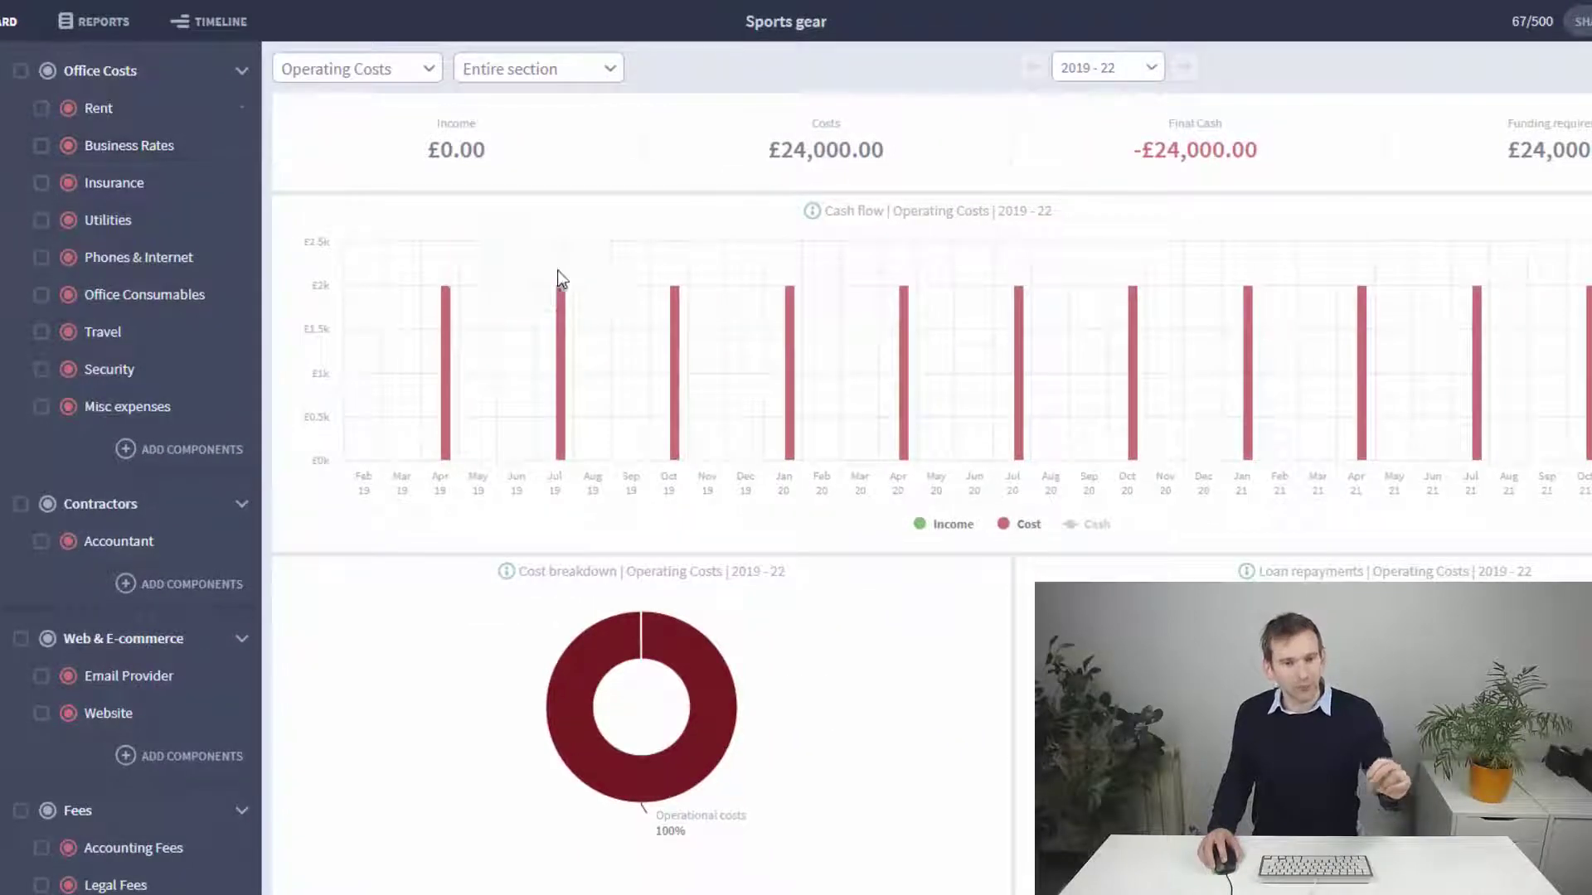
# Change Rent to a yearly payment and save it.
pyautogui.click(559, 279)
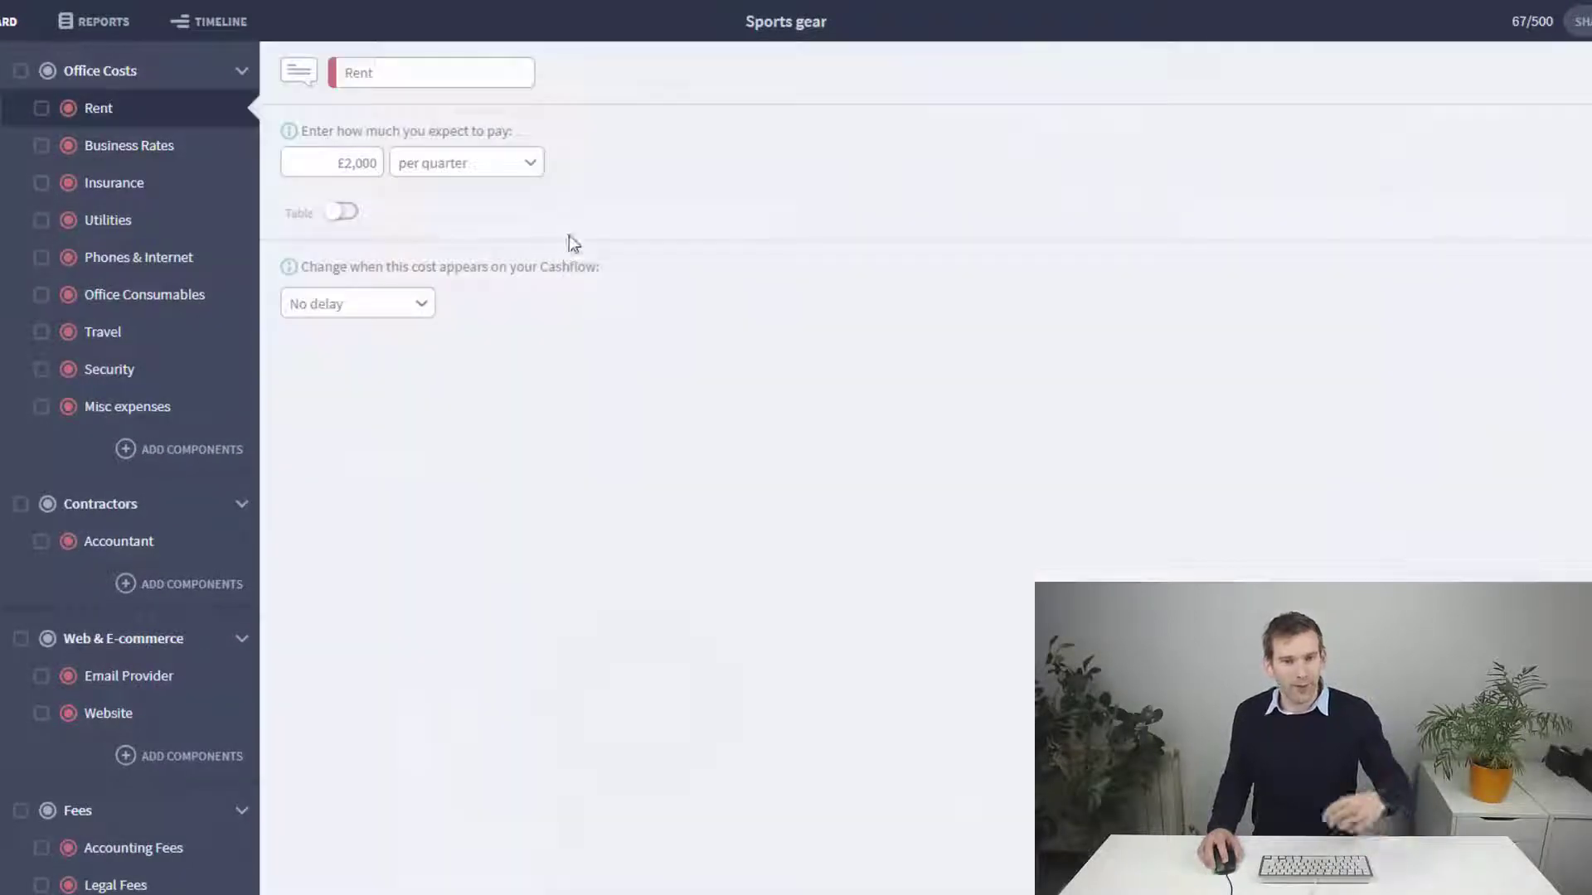
pyautogui.click(483, 170)
pyautogui.click(447, 284)
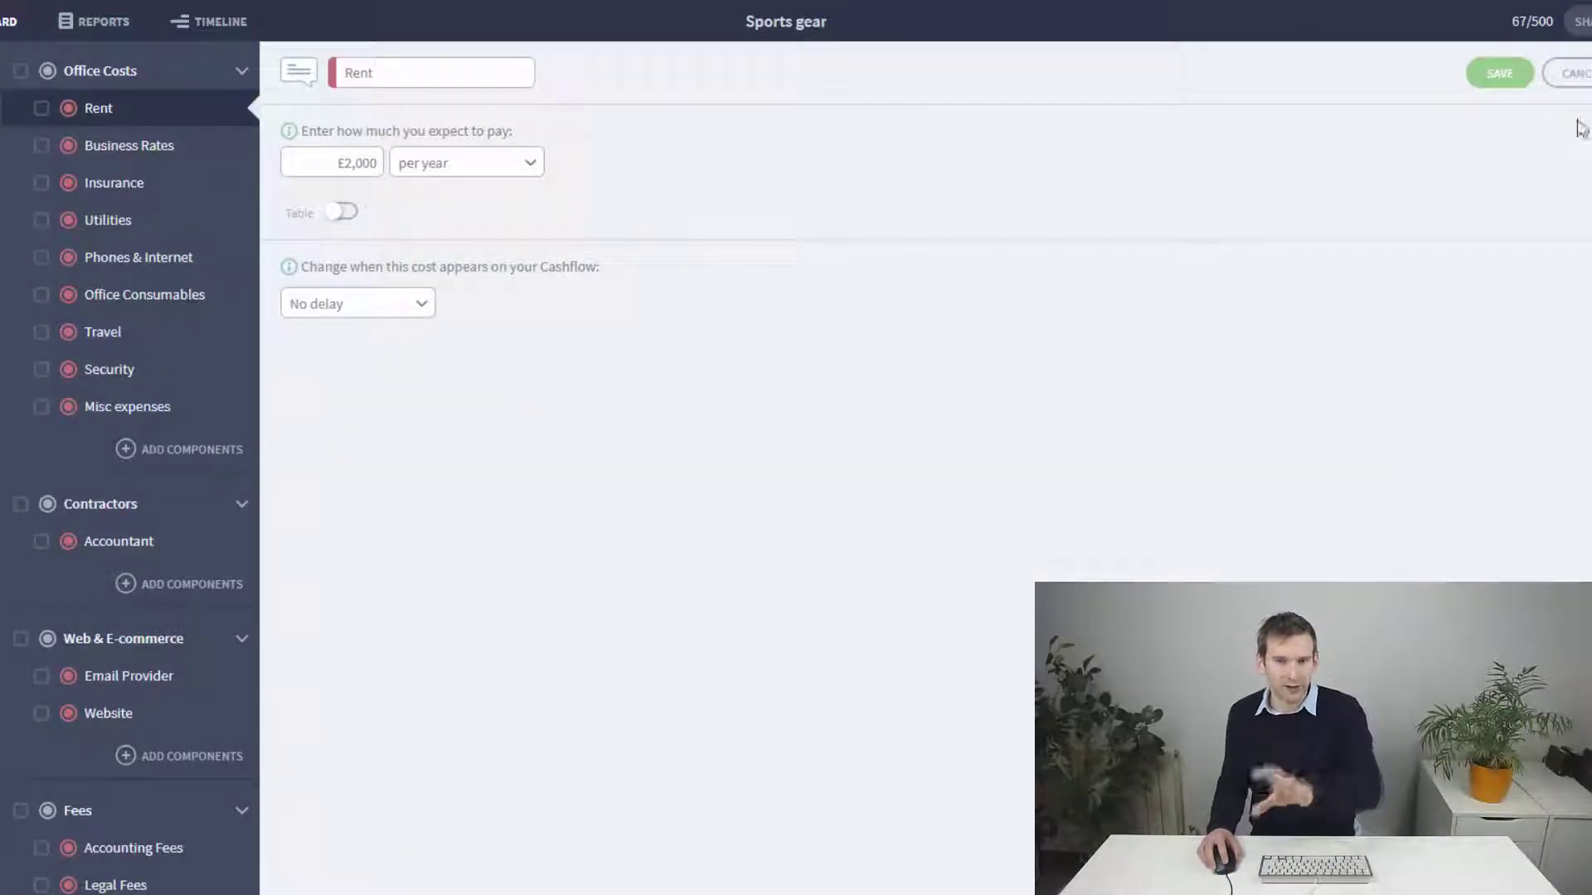
pyautogui.click(1499, 73)
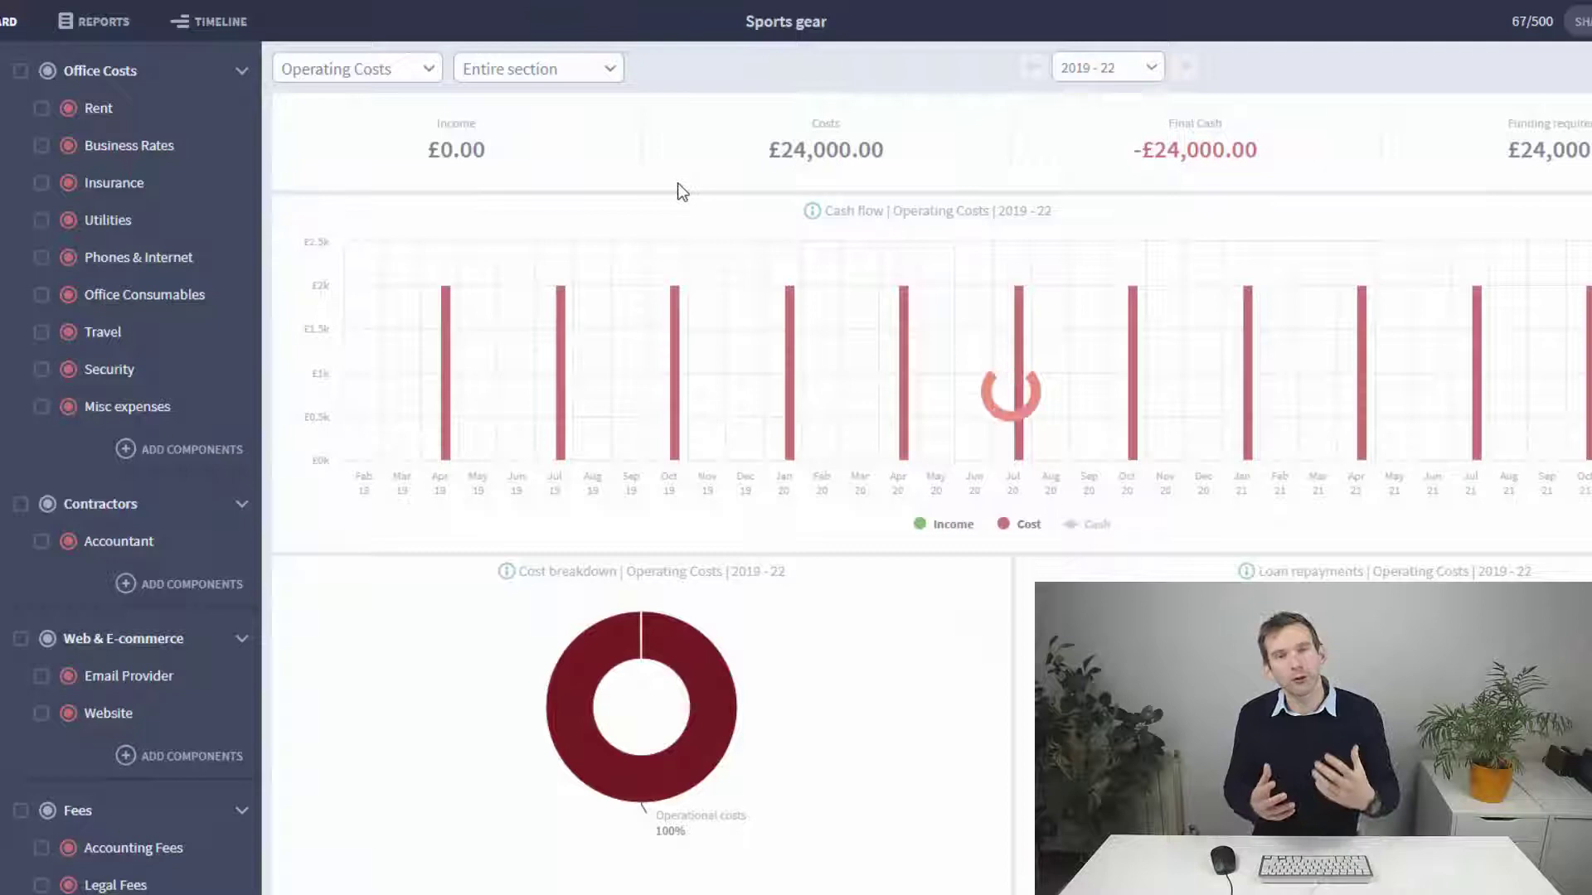
# Switch Rent back to per month and show dashboard figures for the entire plan.
pyautogui.moveTo(454, 320)
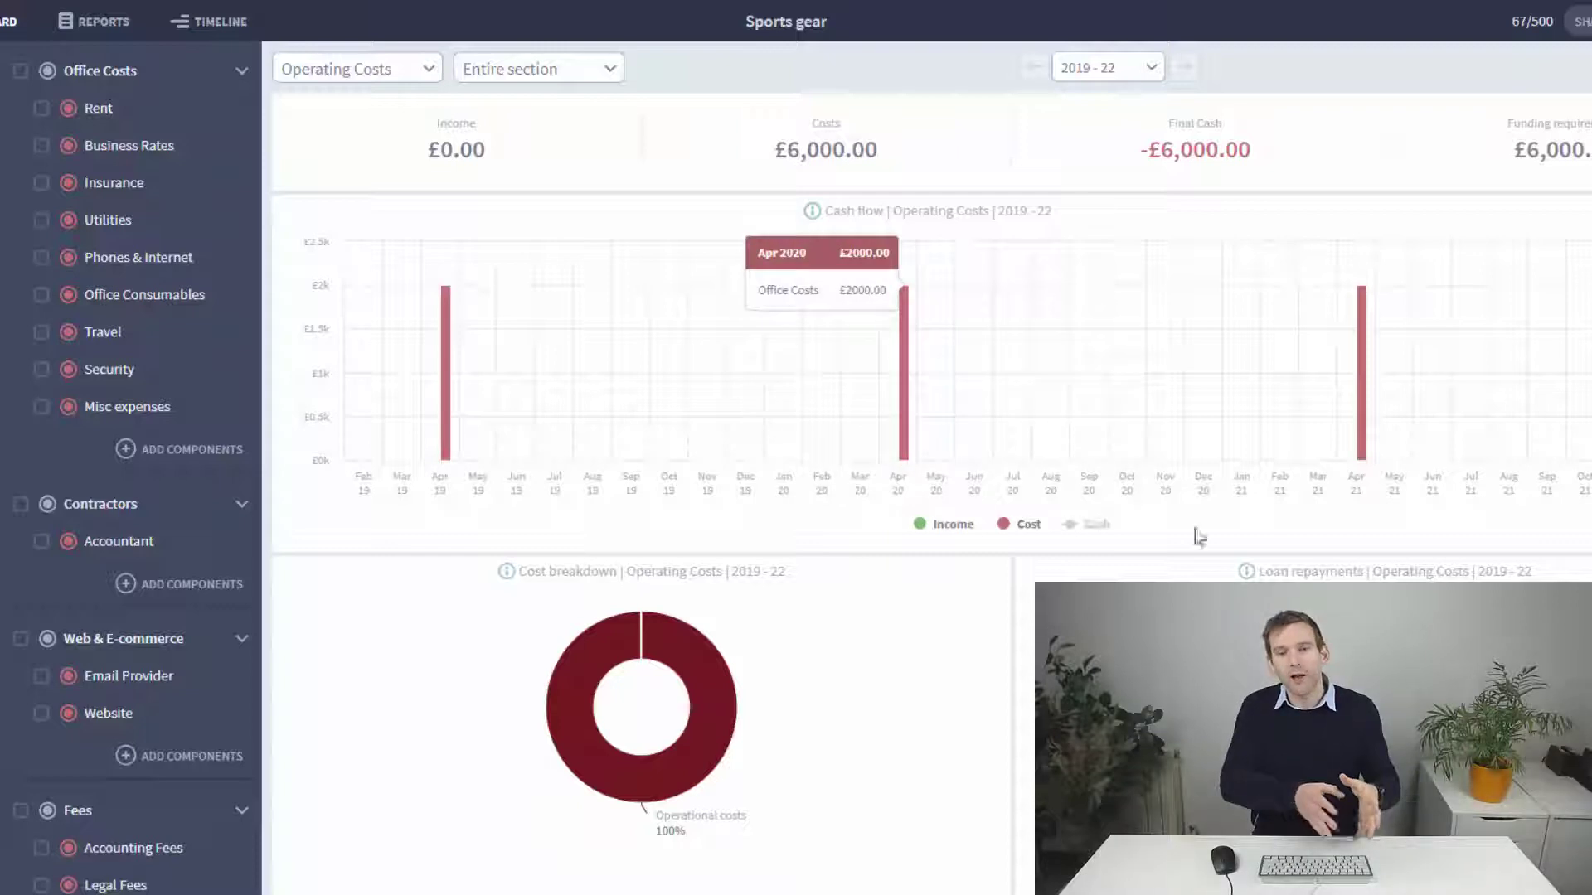
pyautogui.moveTo(1372, 483)
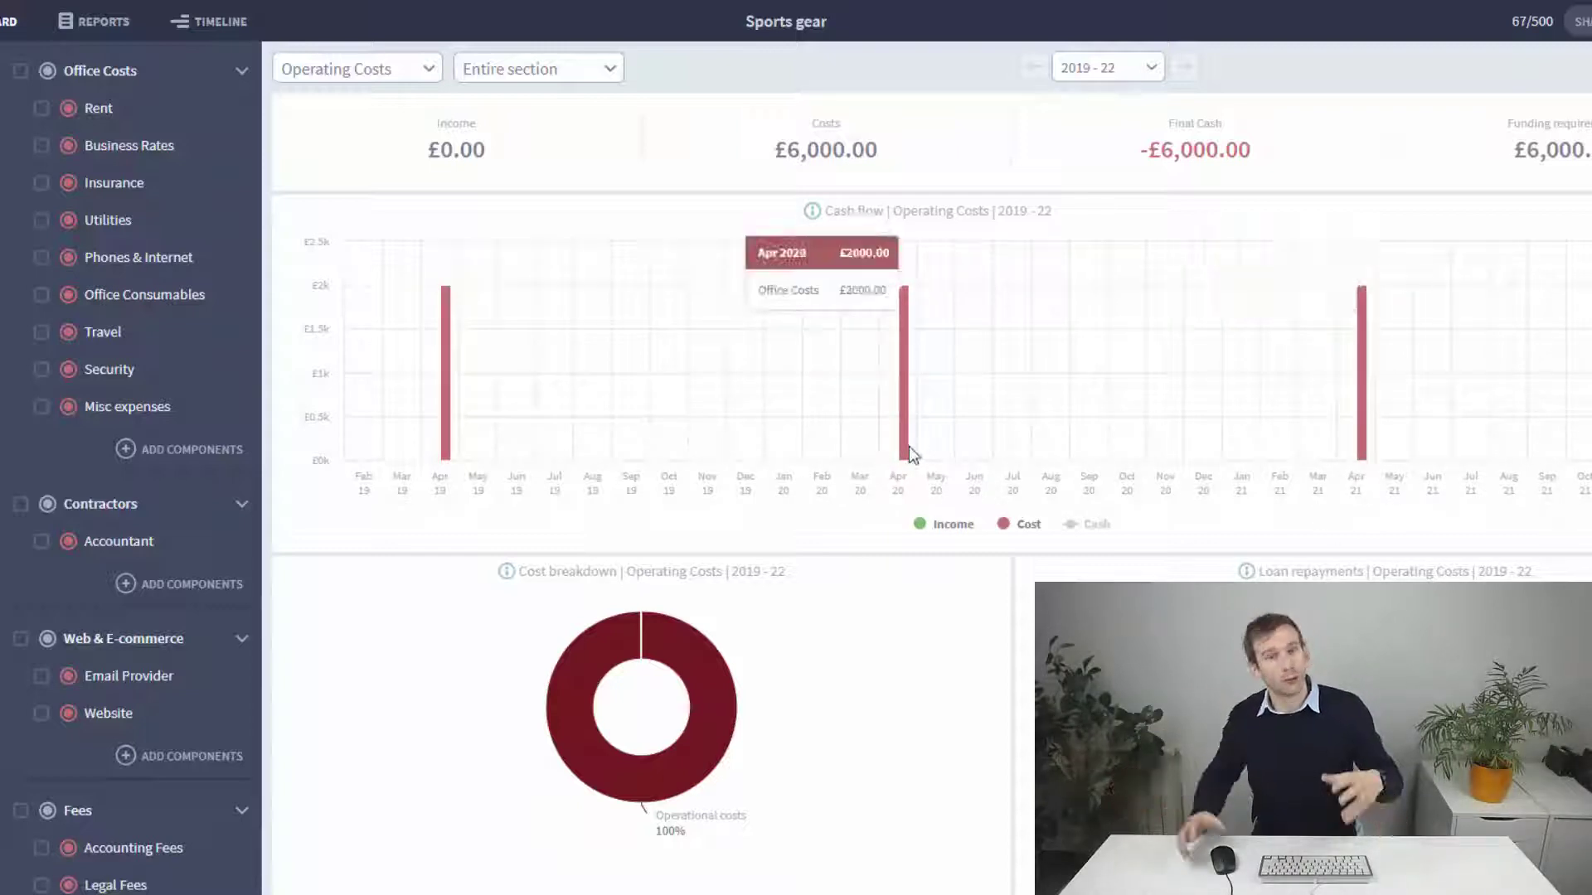
pyautogui.moveTo(450, 451)
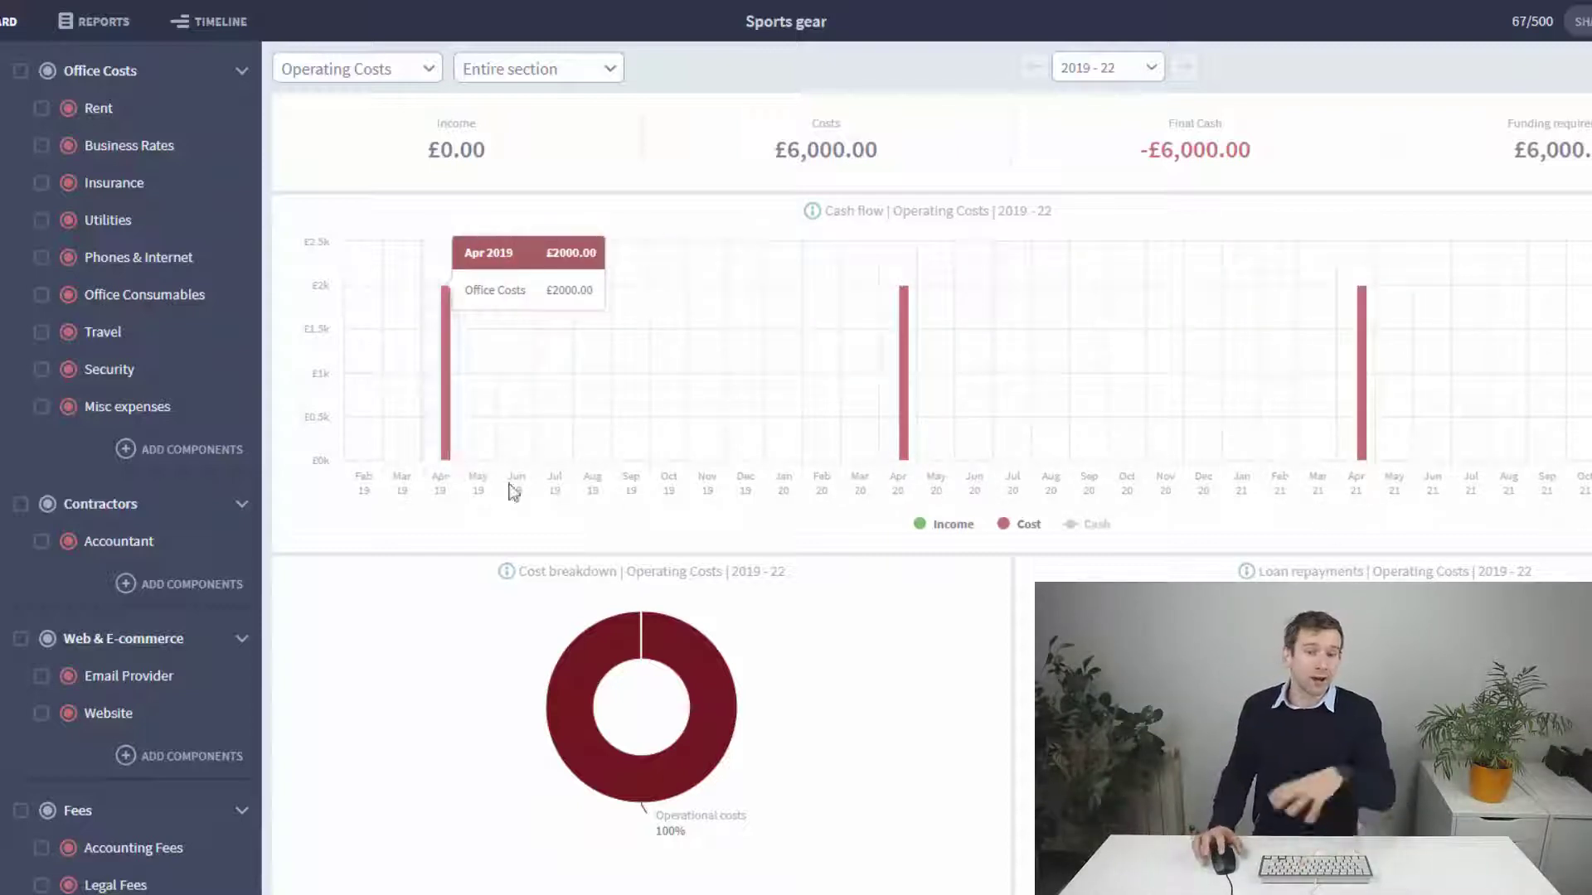
pyautogui.moveTo(906, 457)
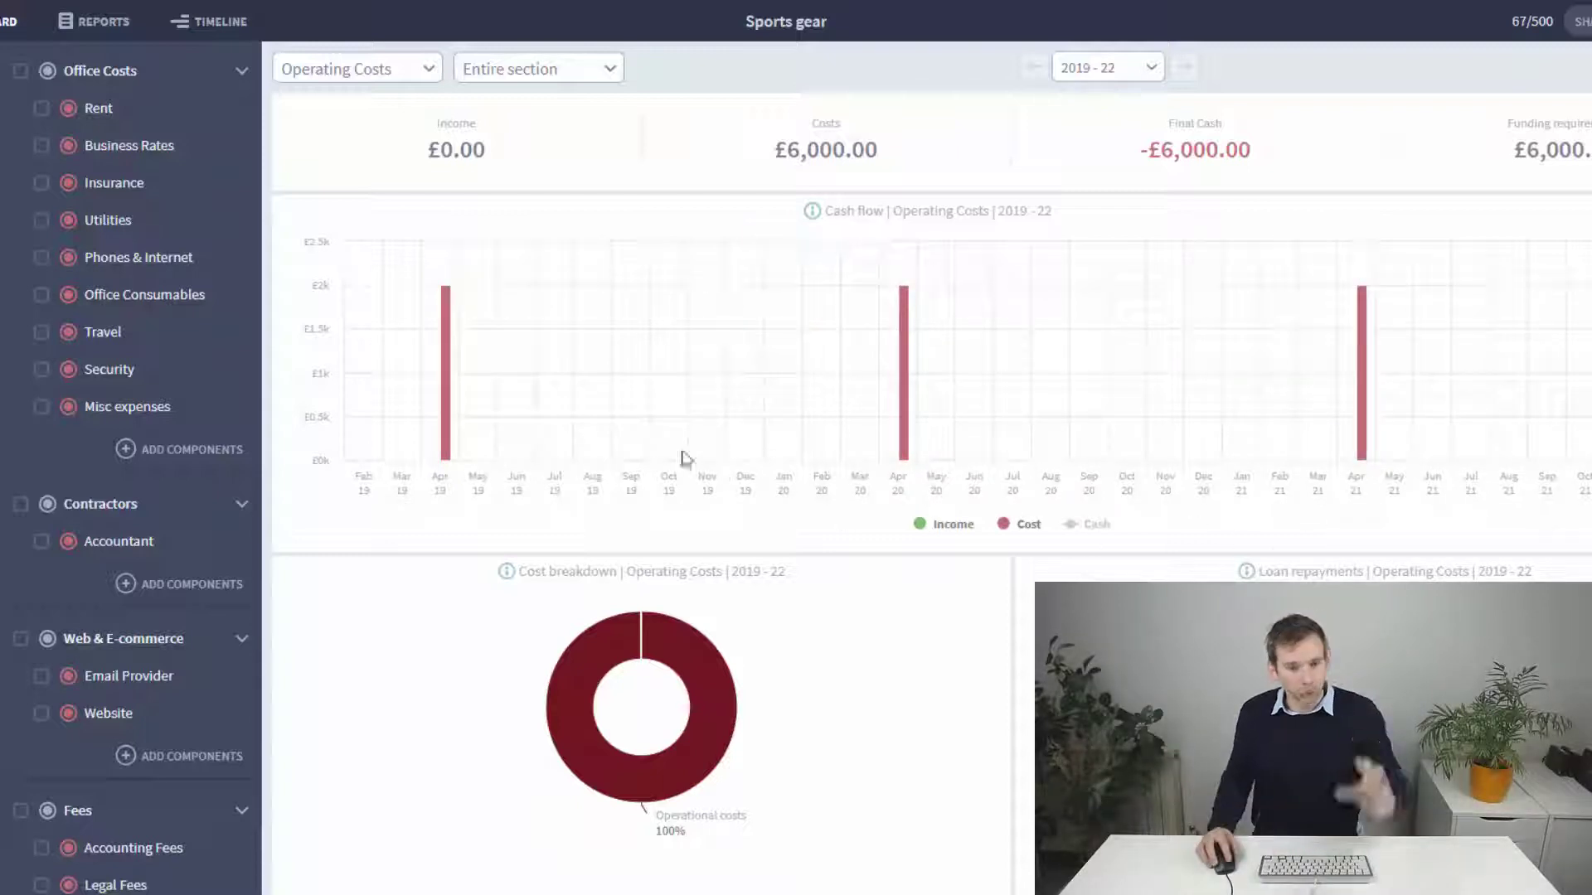
pyautogui.click(70, 112)
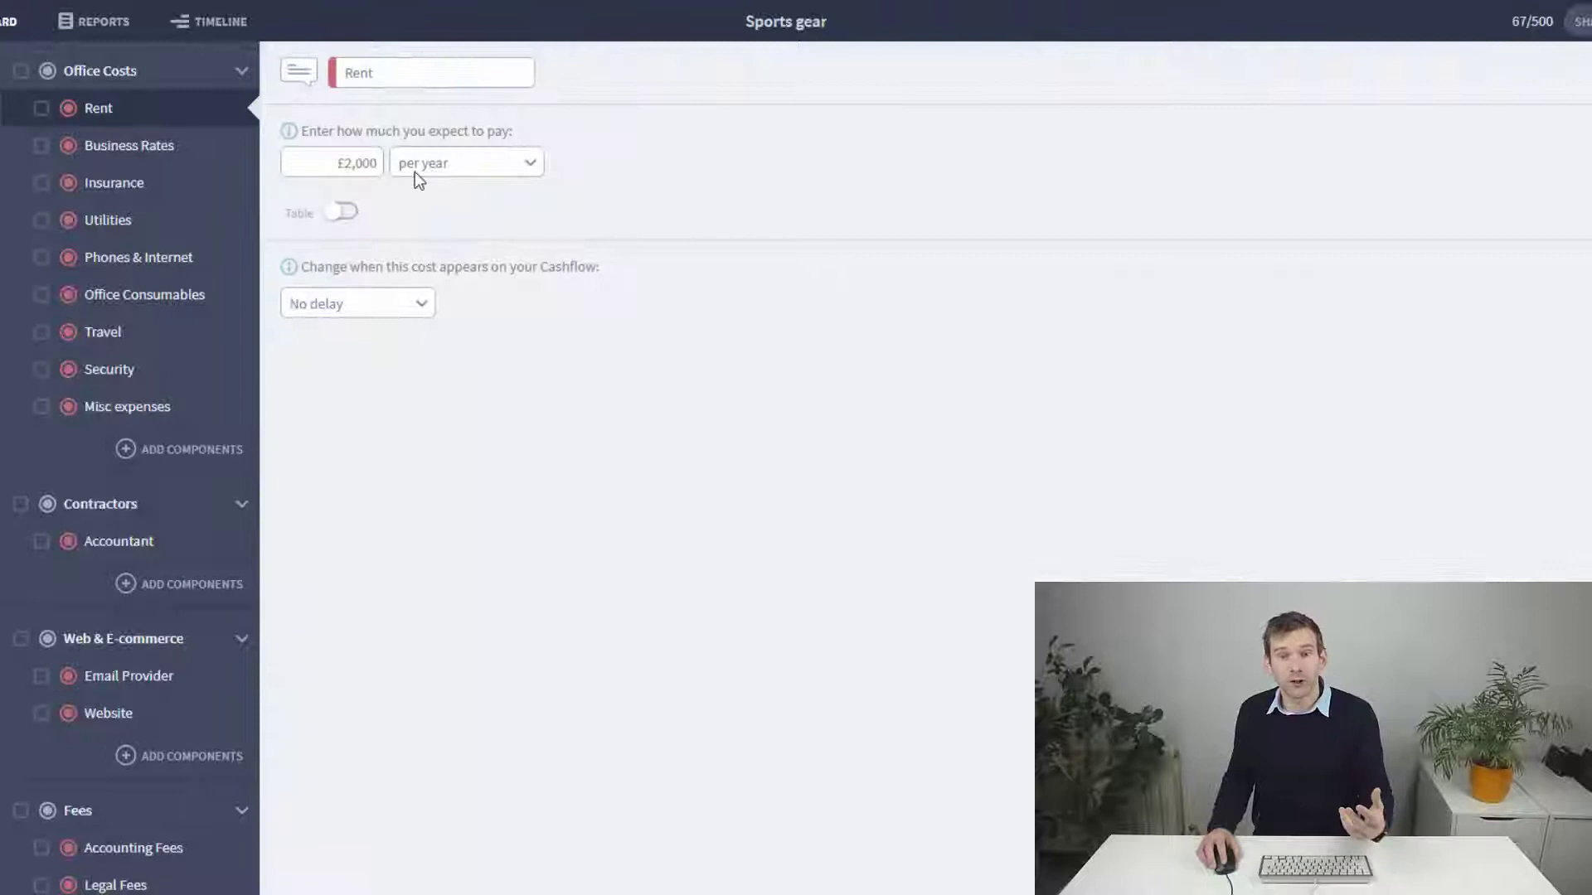
pyautogui.click(419, 165)
pyautogui.click(444, 223)
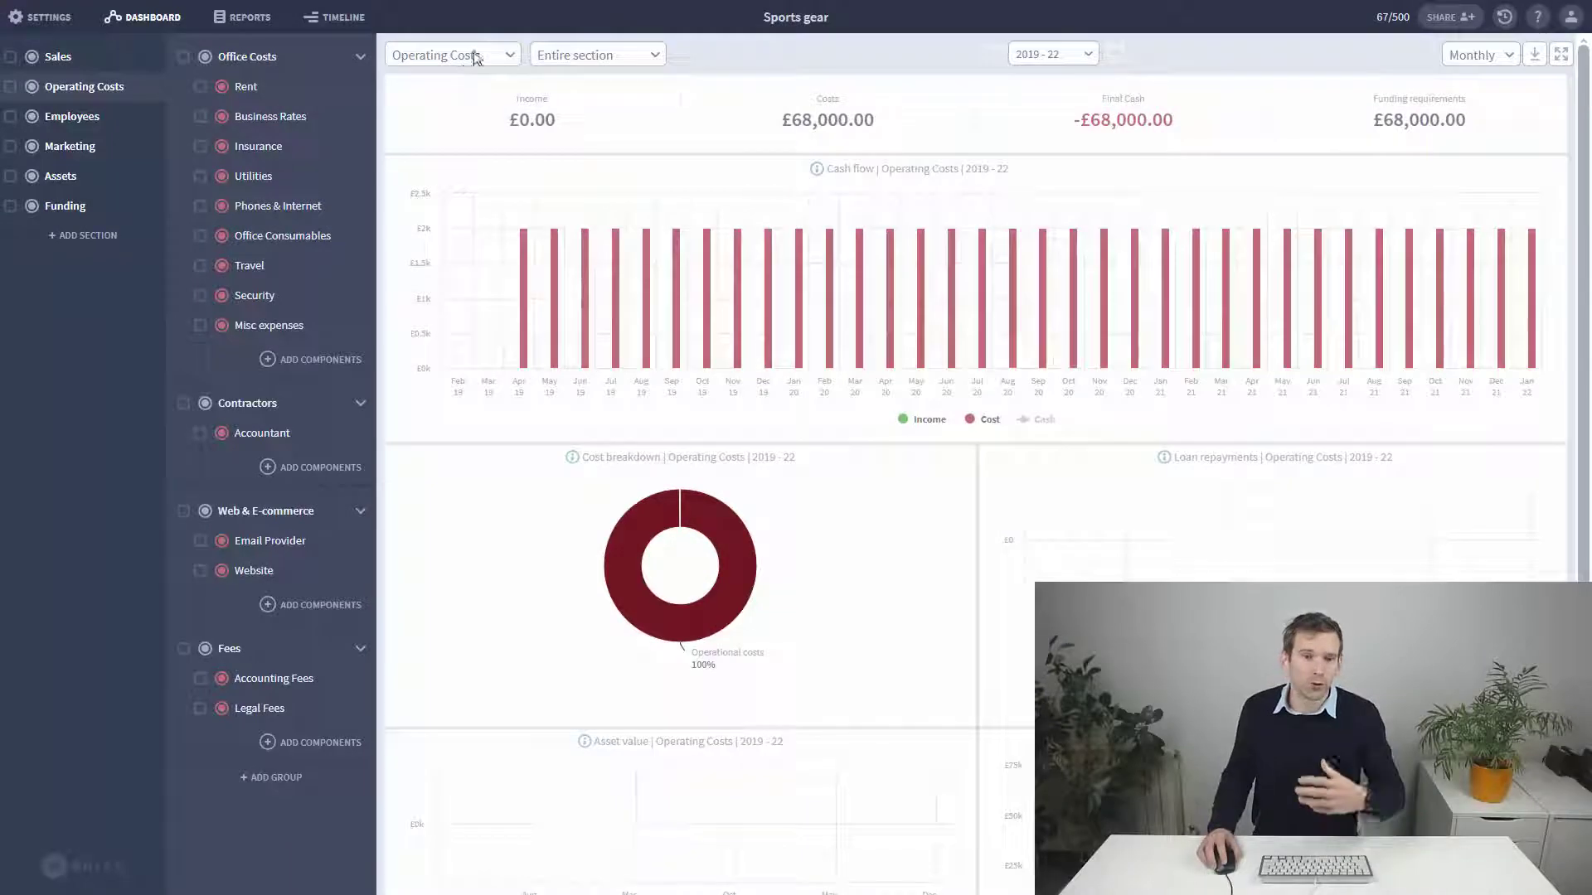
pyautogui.click(477, 58)
pyautogui.click(427, 78)
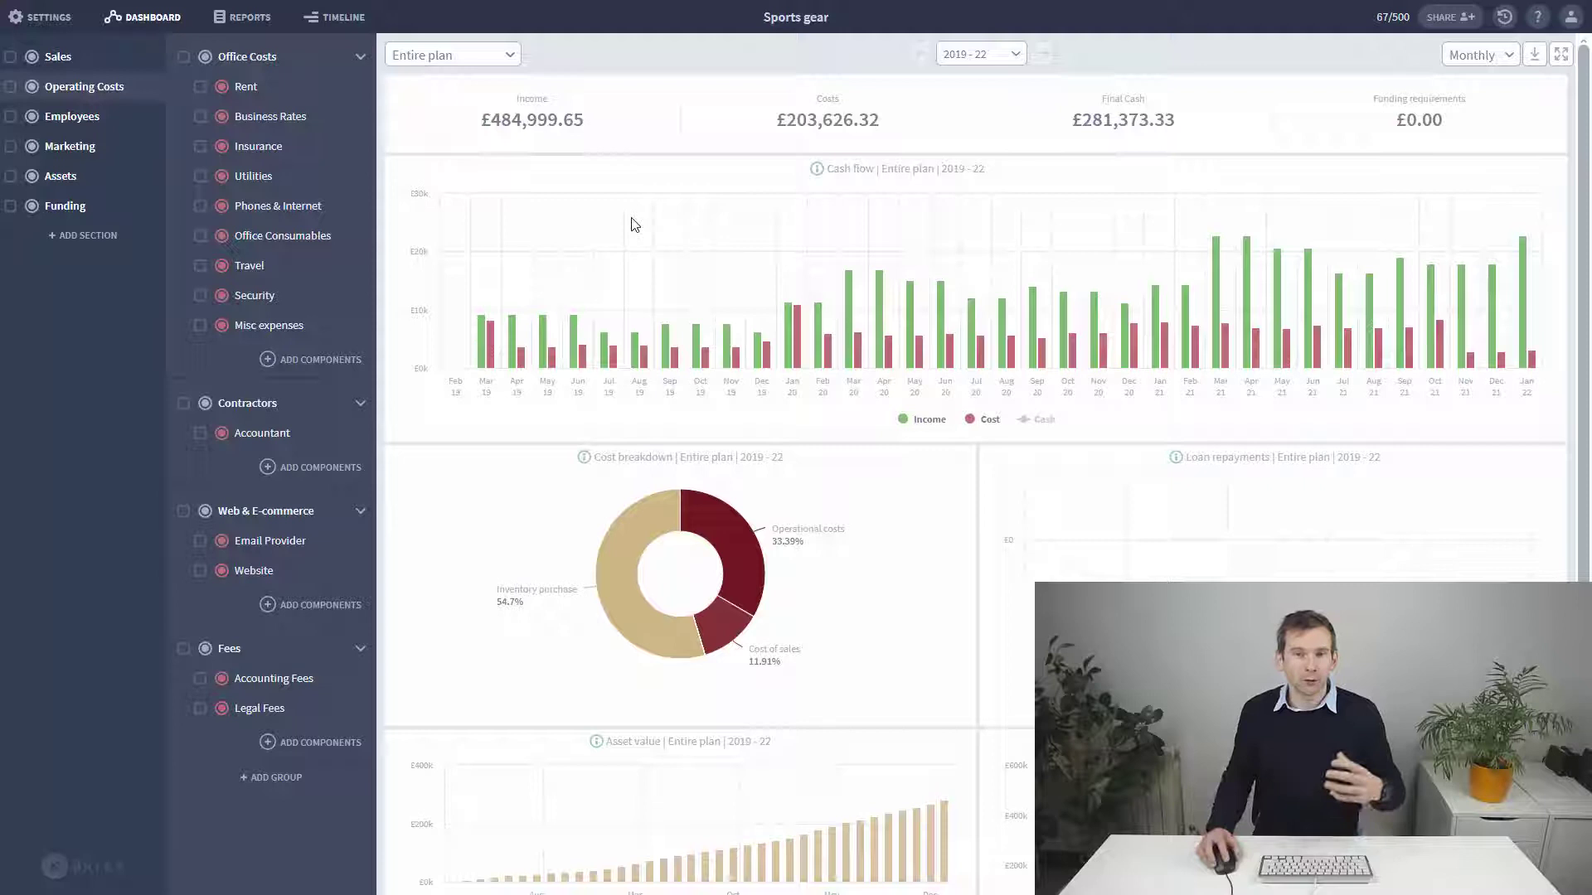
# Enter £24,000 as the General Manager's cost per employee, kept per year.
pyautogui.click(73, 116)
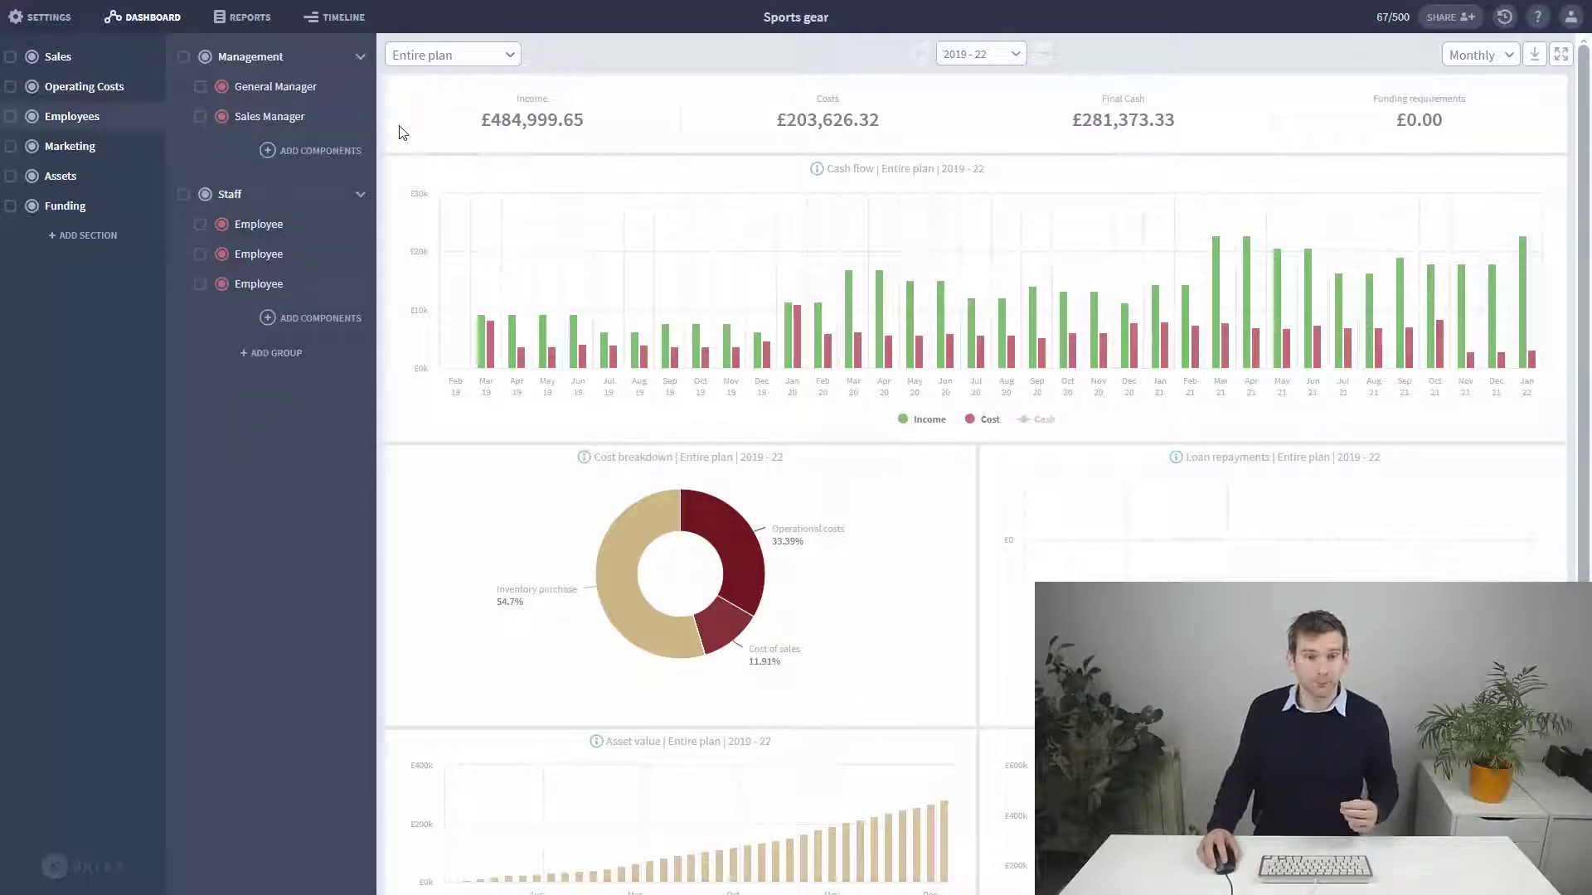
pyautogui.click(330, 90)
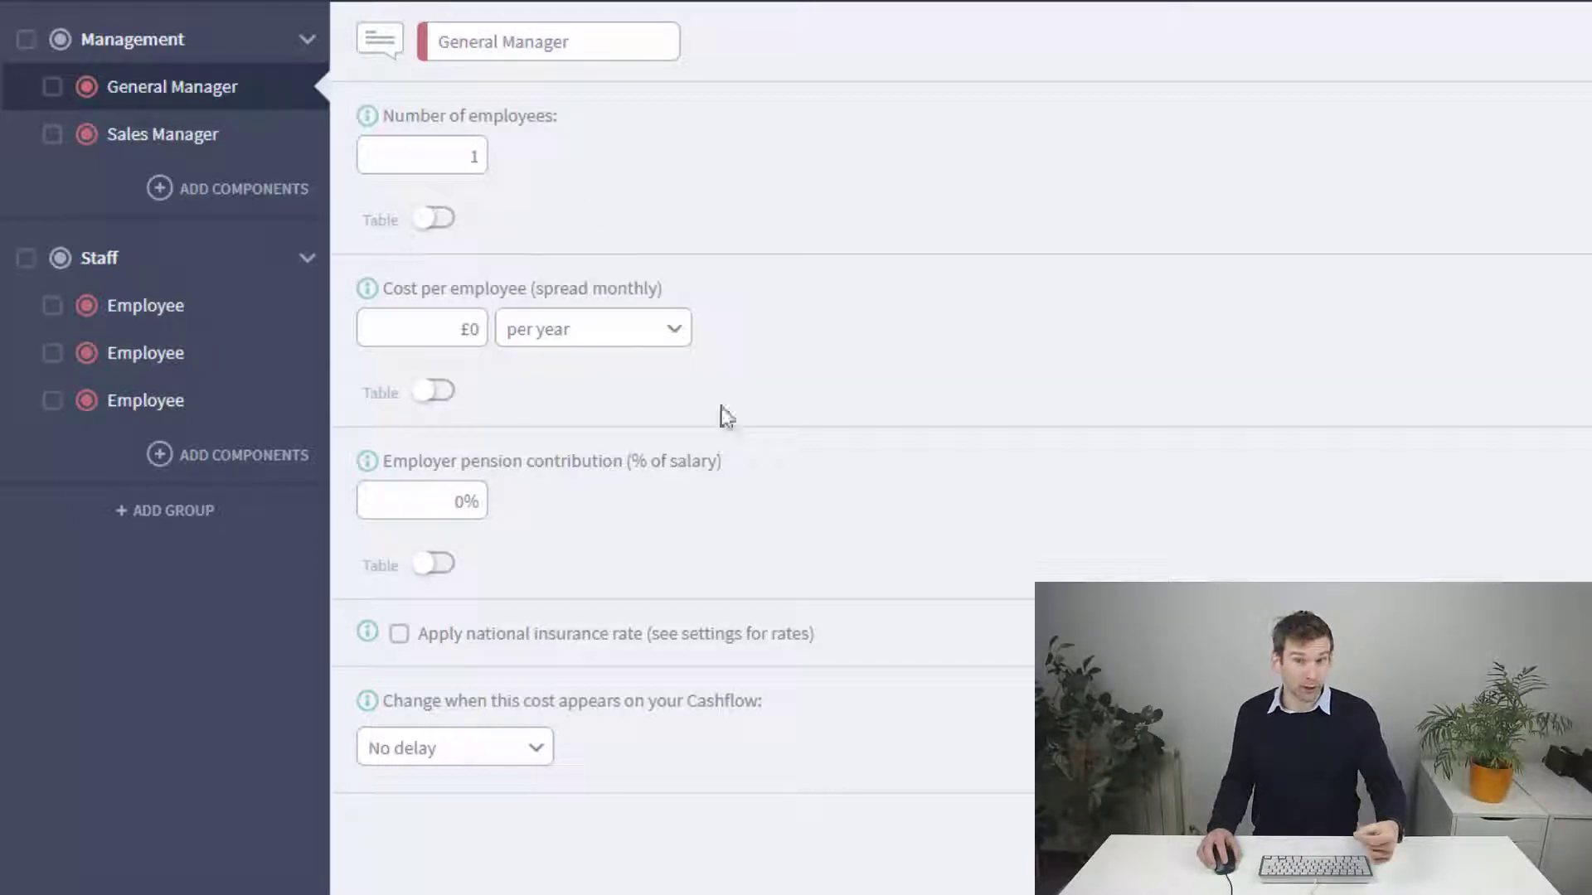
pyautogui.click(455, 342)
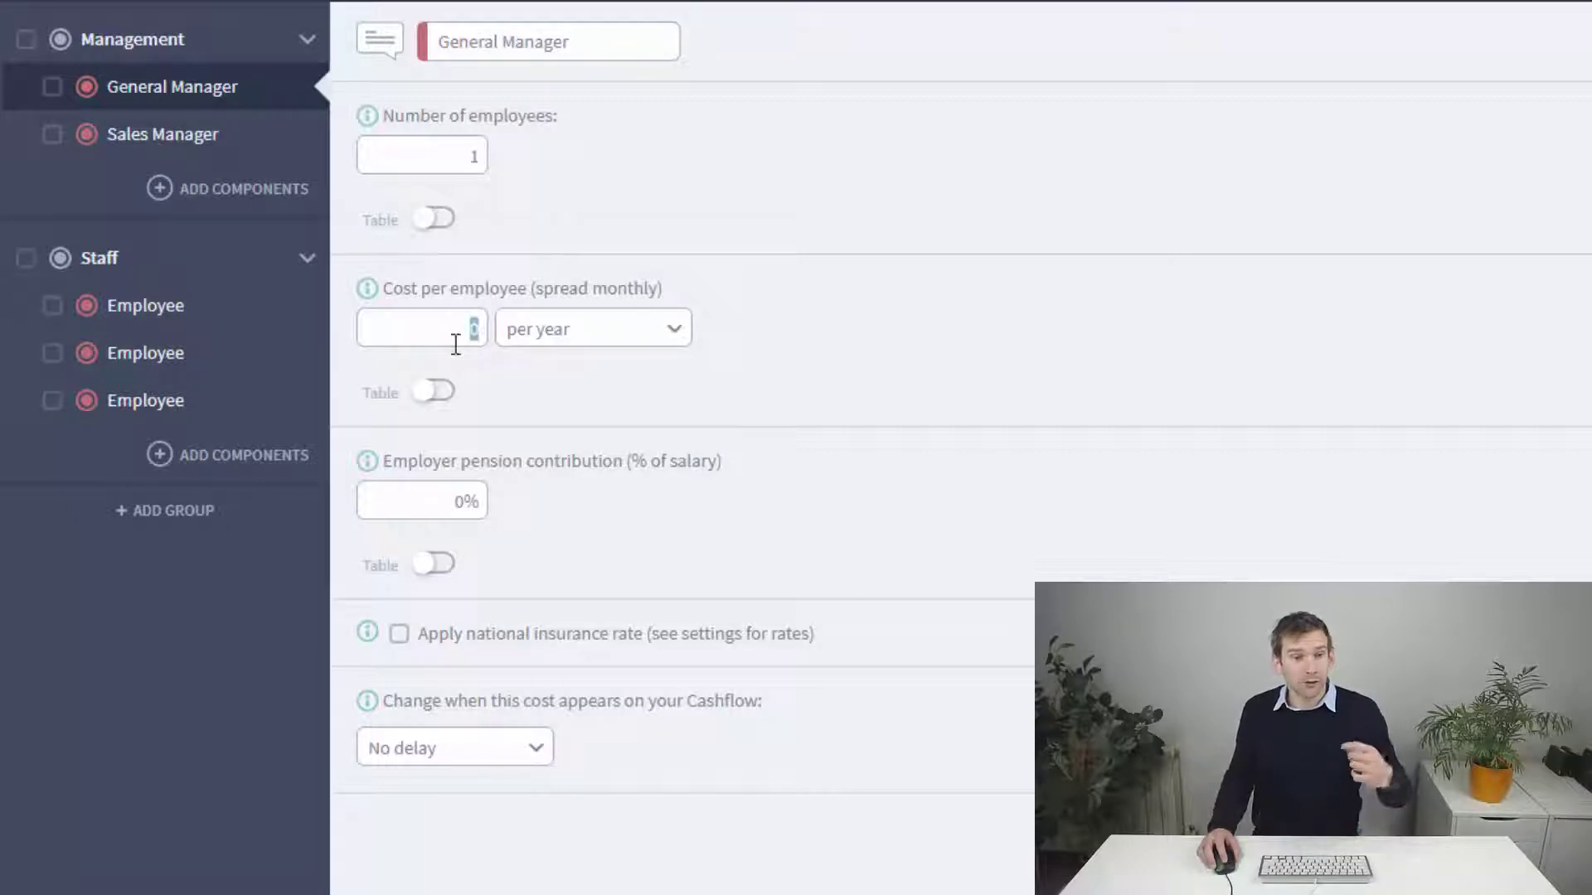
pyautogui.click(554, 386)
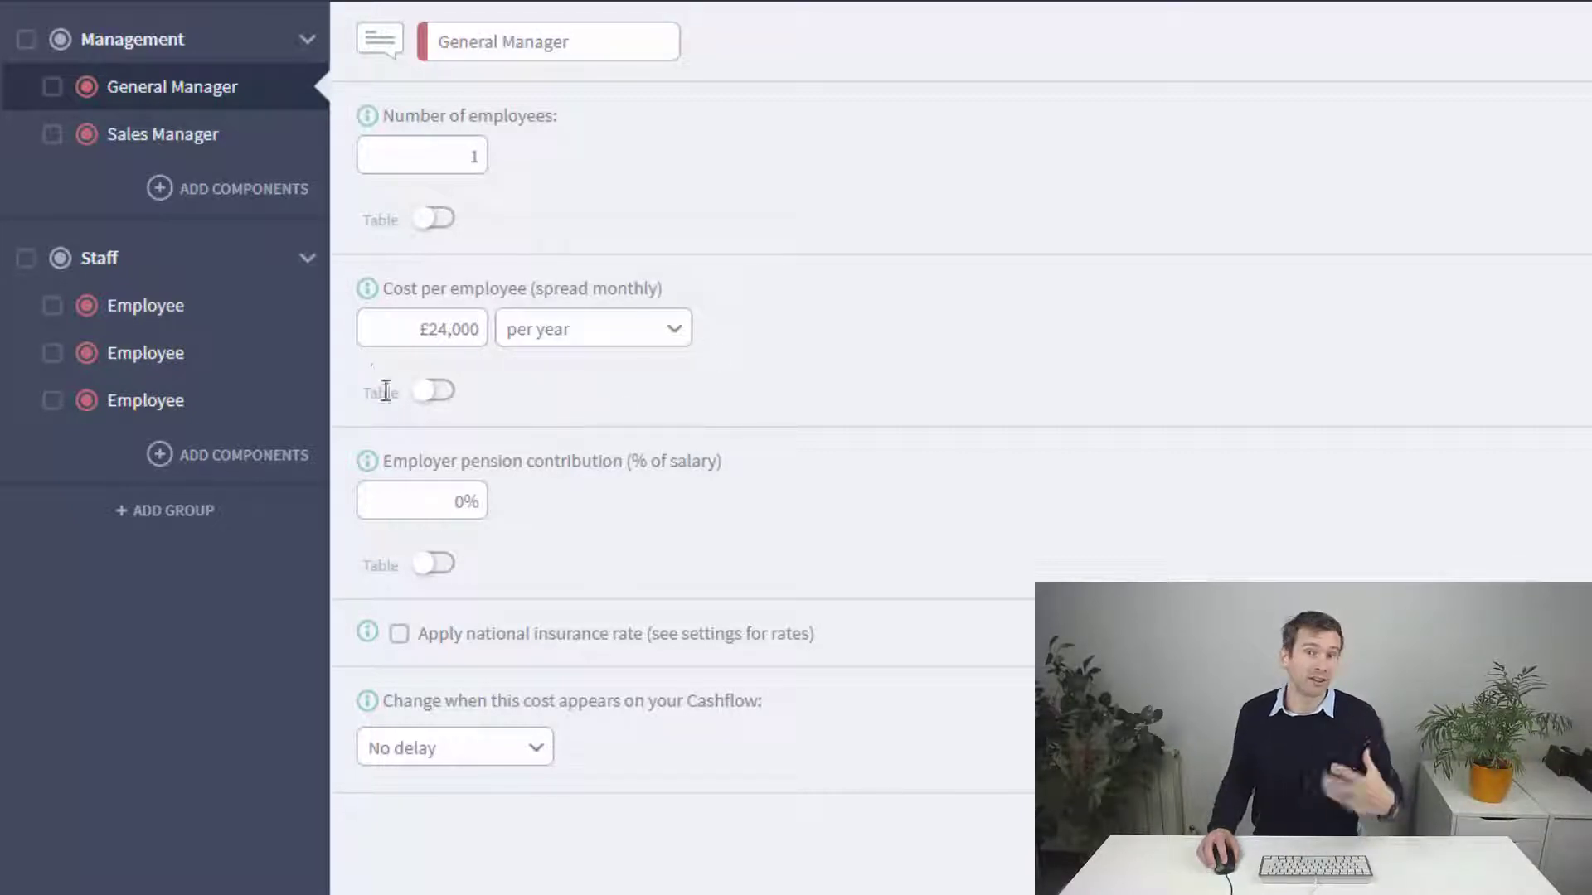
pyautogui.click(591, 324)
pyautogui.click(797, 325)
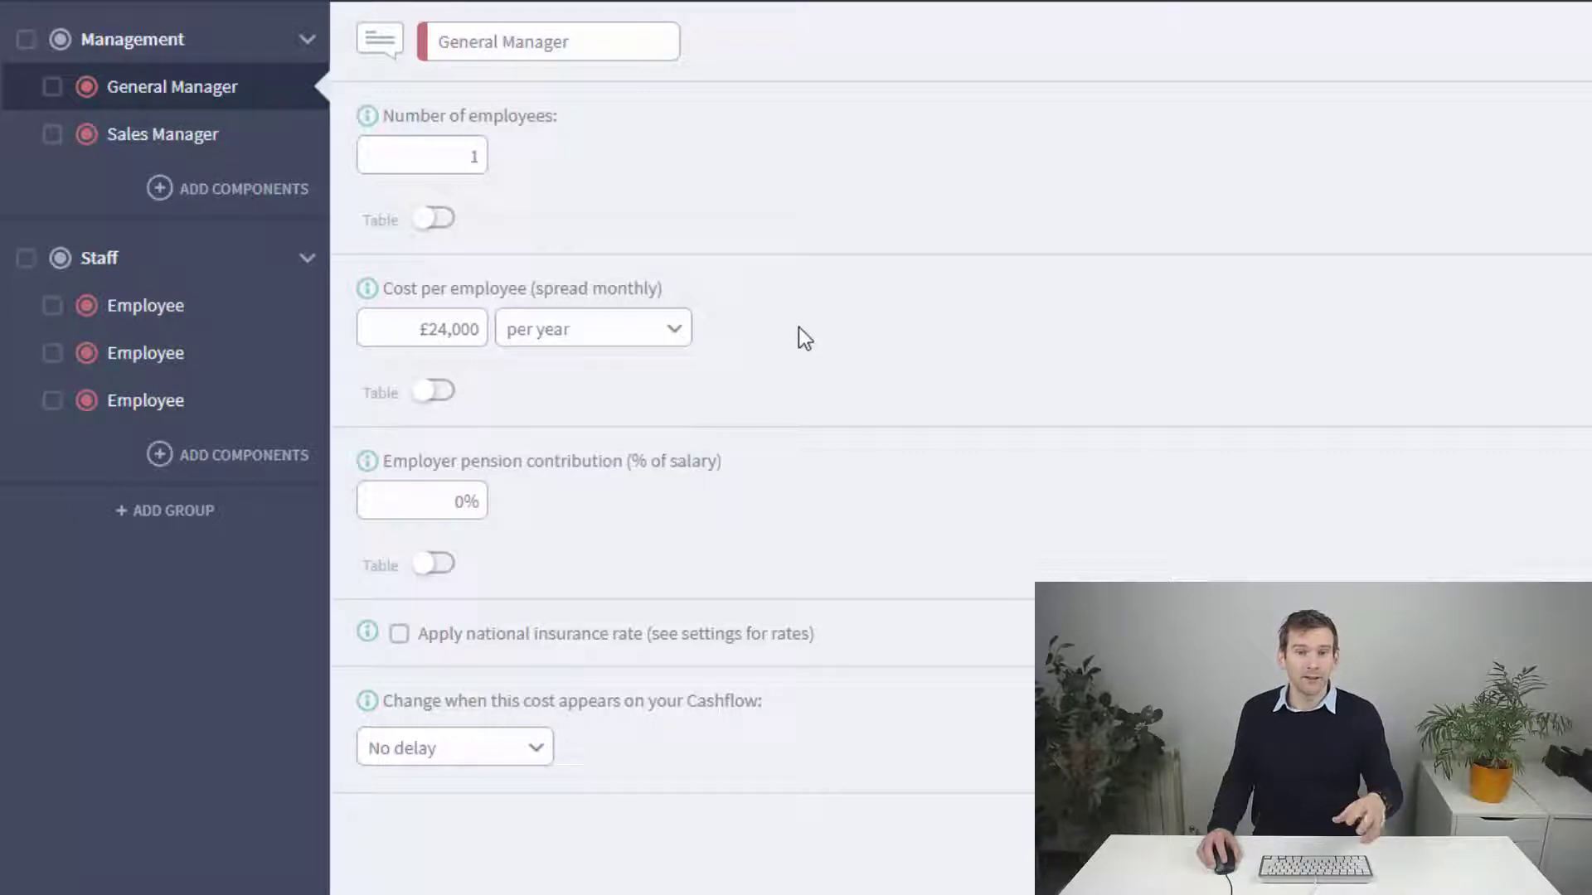
# Save the General Manager and switch the dashboard to the Employees section.
pyautogui.click(452, 543)
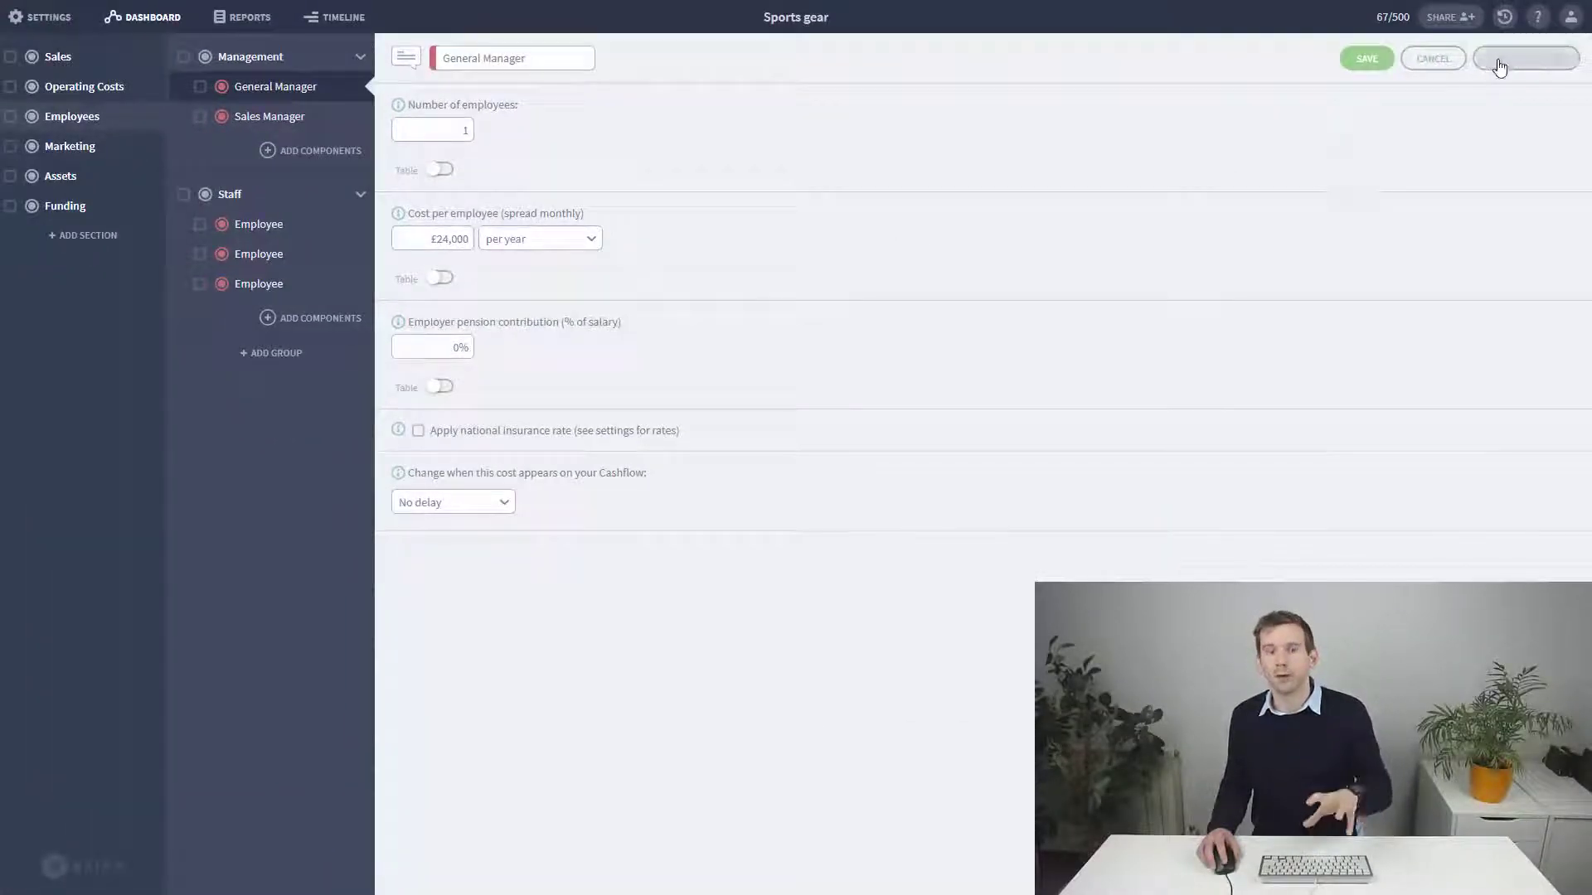
pyautogui.click(1501, 66)
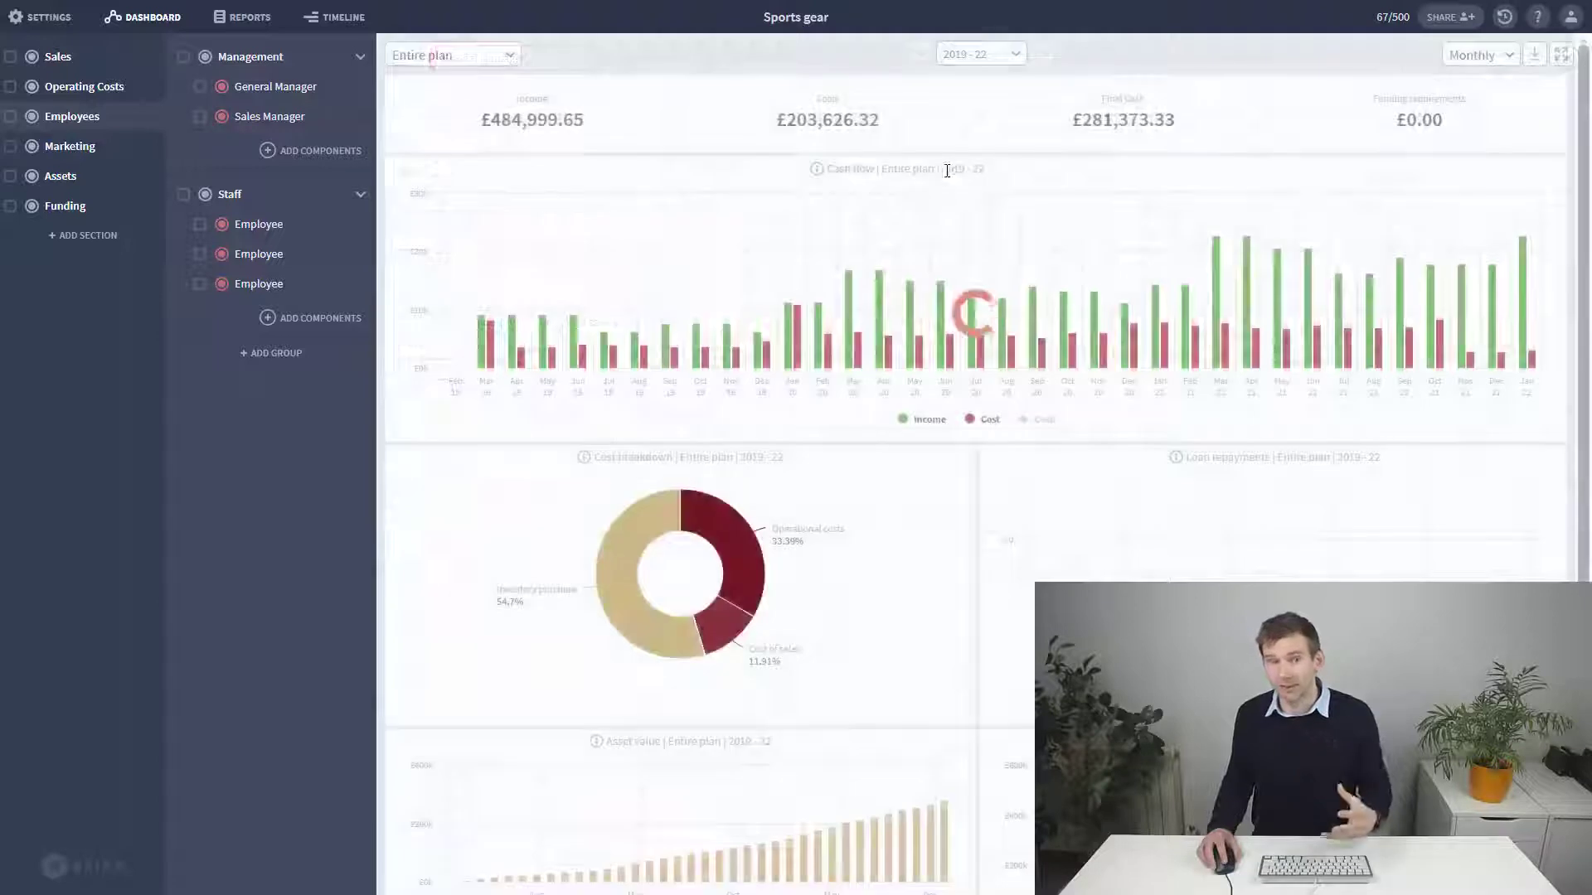
pyautogui.click(482, 60)
pyautogui.click(472, 157)
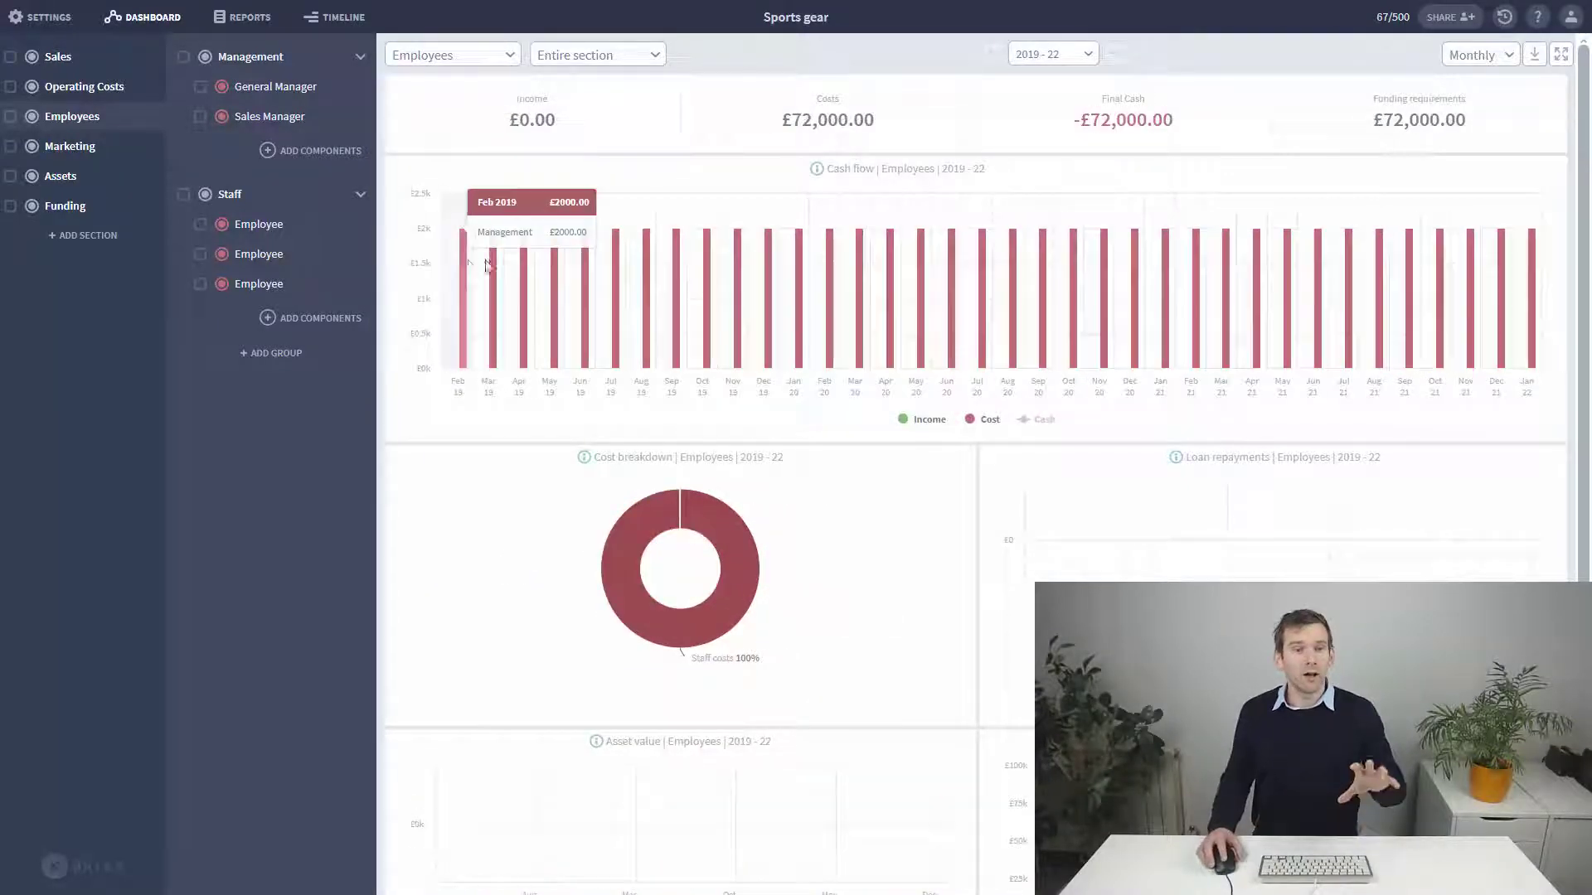
# Fill General Manager headcount with 2 for 2020-21 and 3 for 2021-22, then save.
pyautogui.click(330, 88)
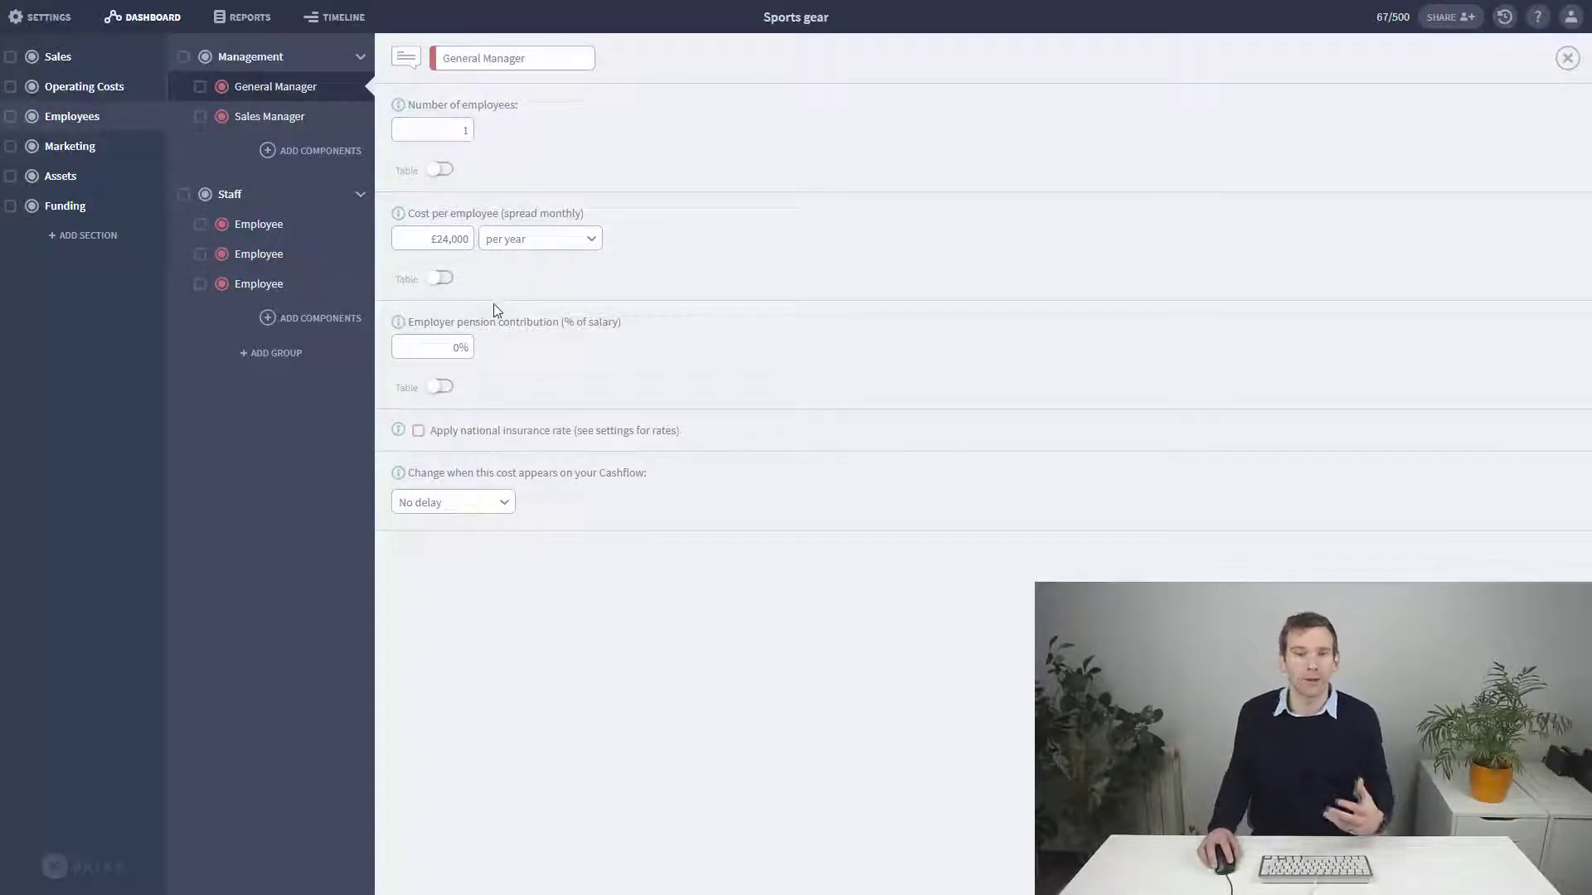
pyautogui.click(441, 171)
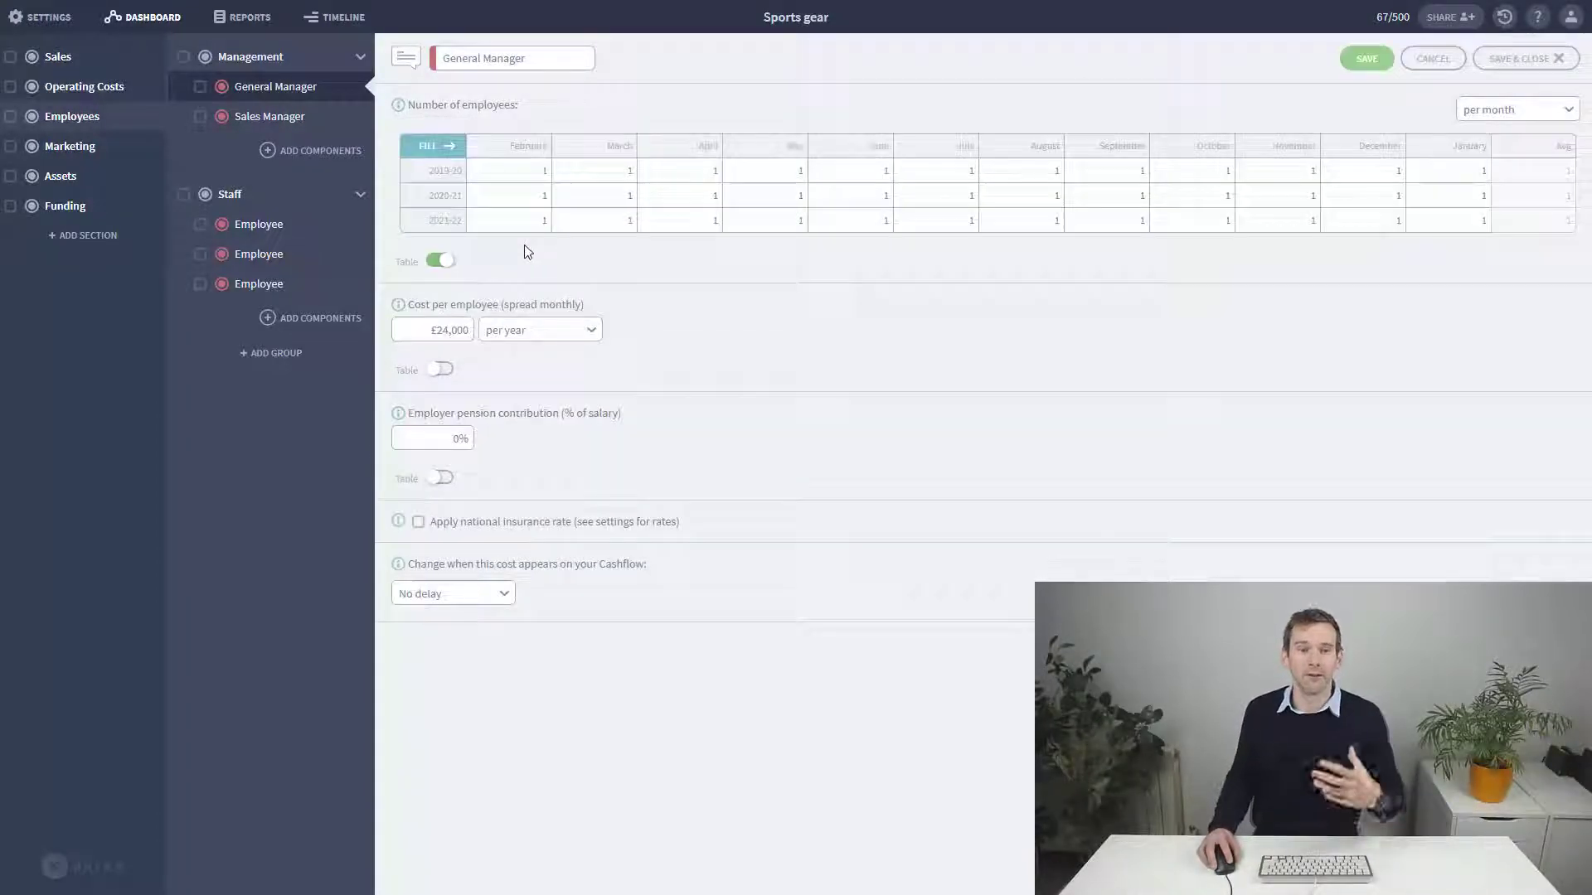
pyautogui.moveTo(498, 195); pyautogui.dragTo(1442, 199)
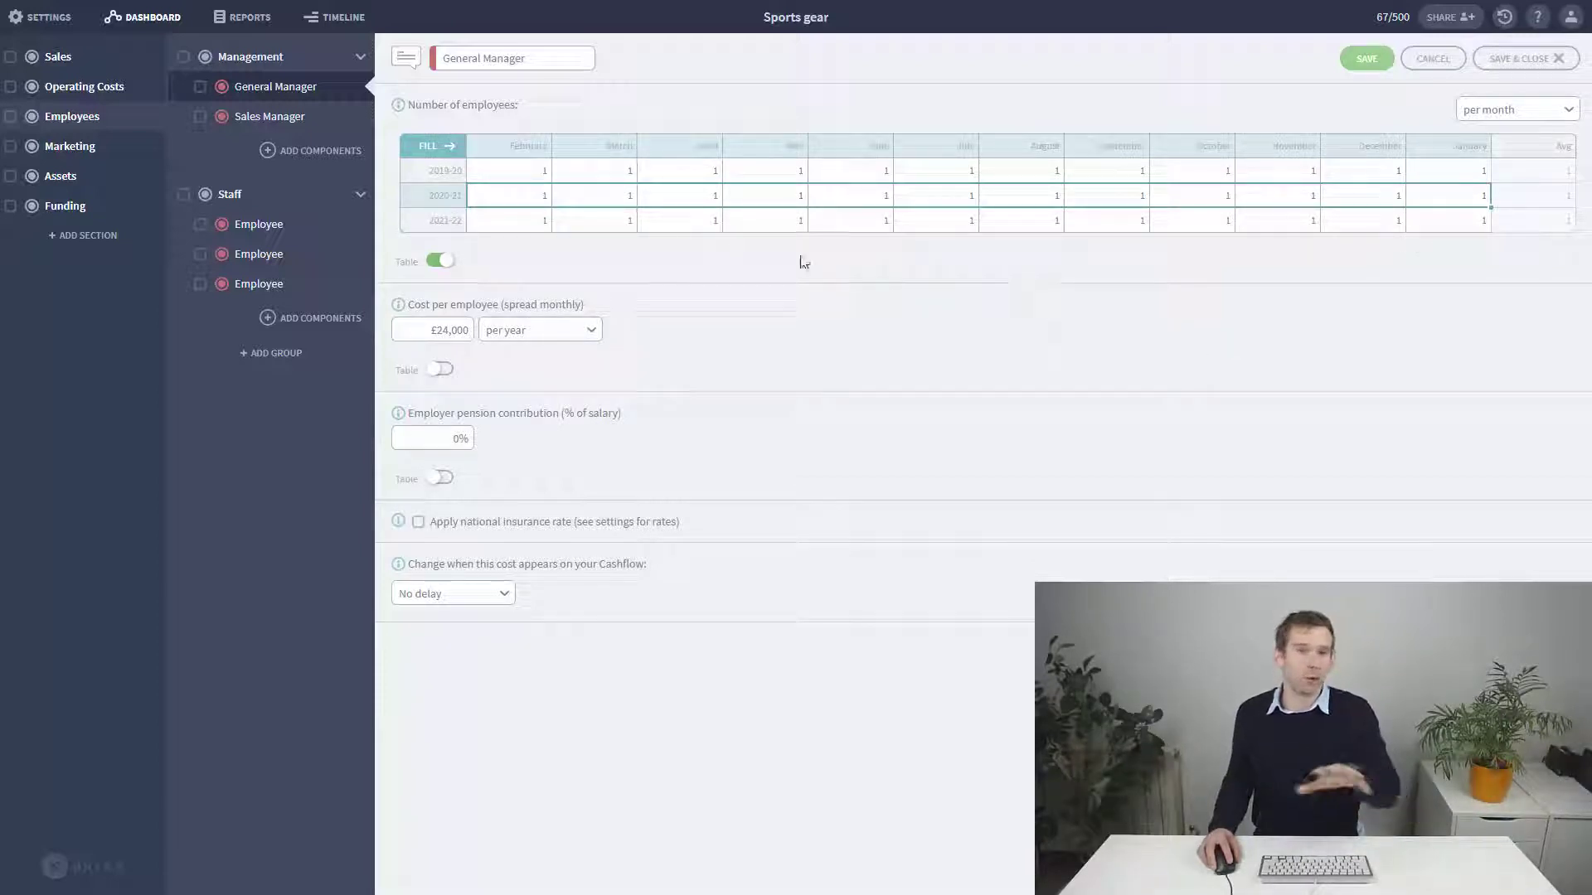
pyautogui.click(431, 146)
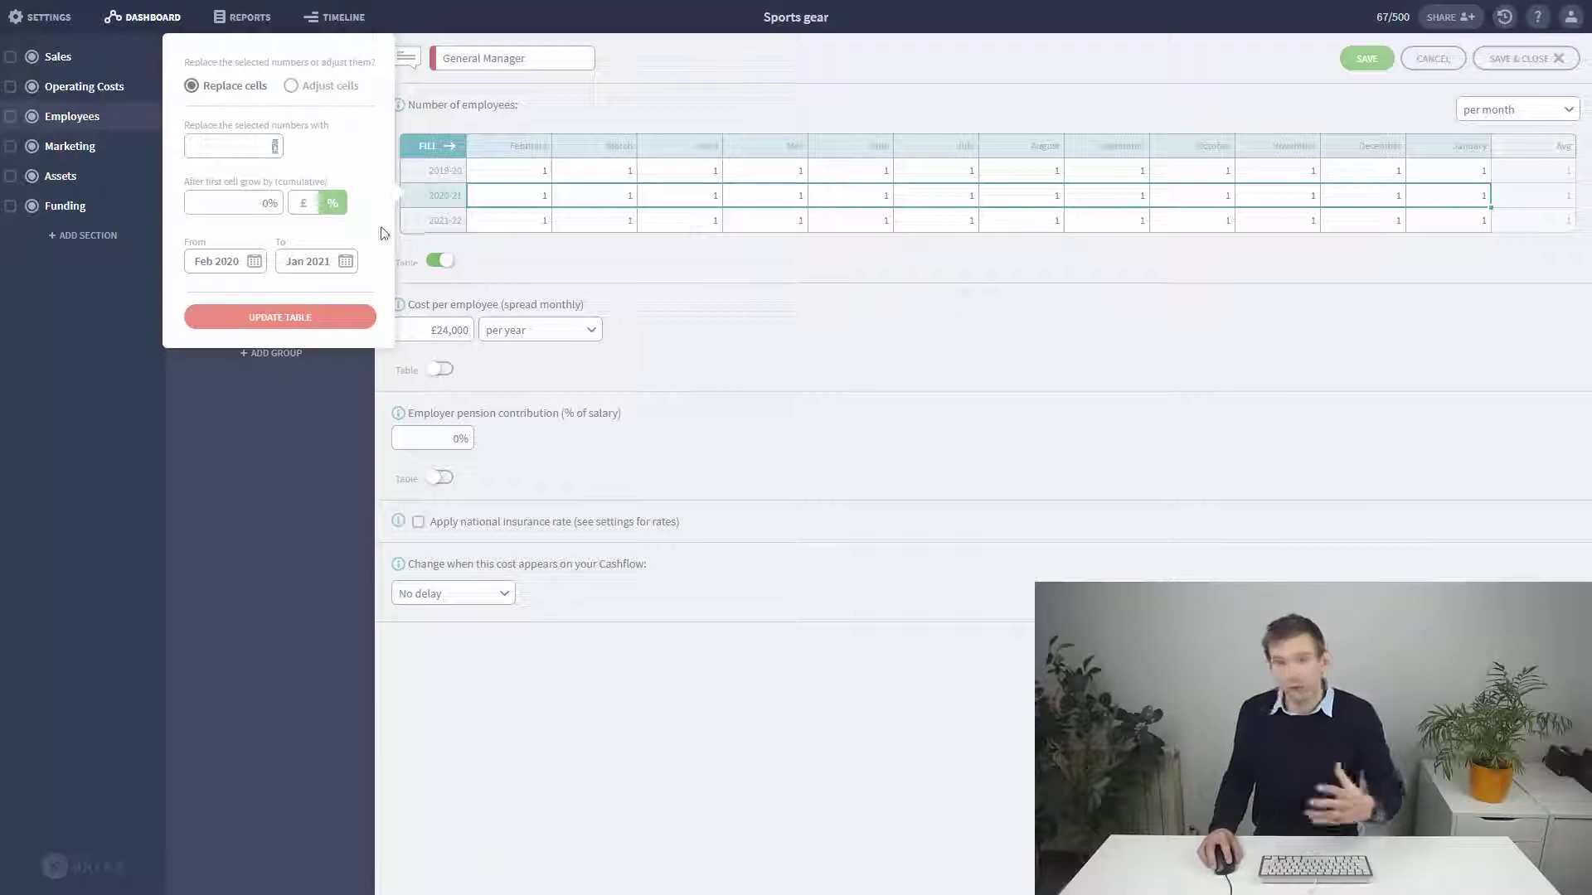
pyautogui.click(320, 317)
pyautogui.moveTo(547, 222); pyautogui.dragTo(1446, 226)
pyautogui.click(431, 146)
pyautogui.write('3')
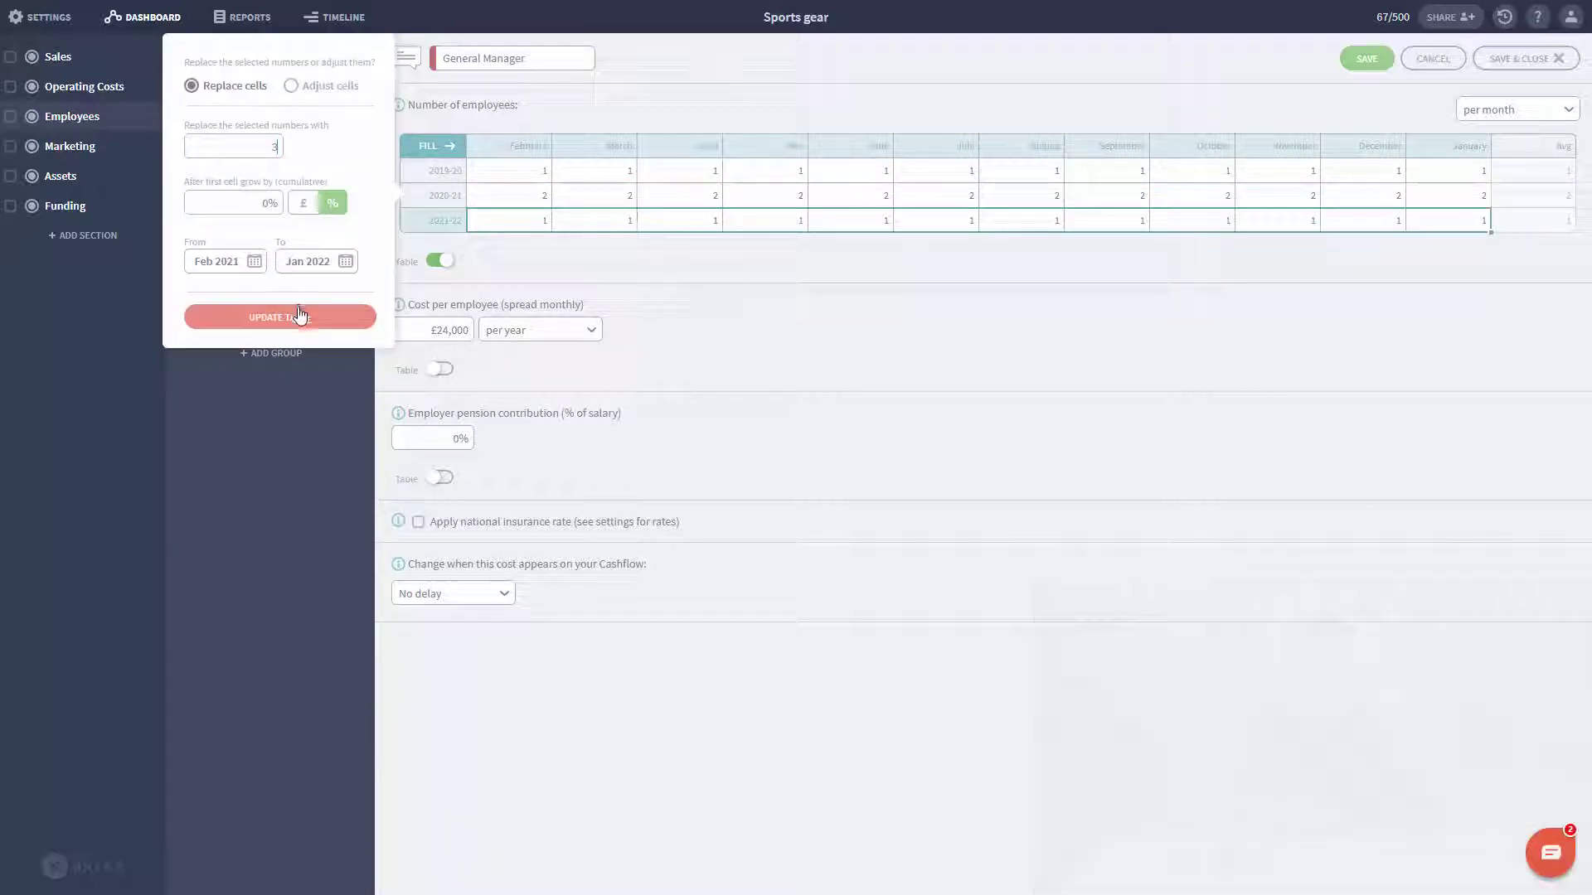
pyautogui.click(300, 315)
pyautogui.click(1524, 59)
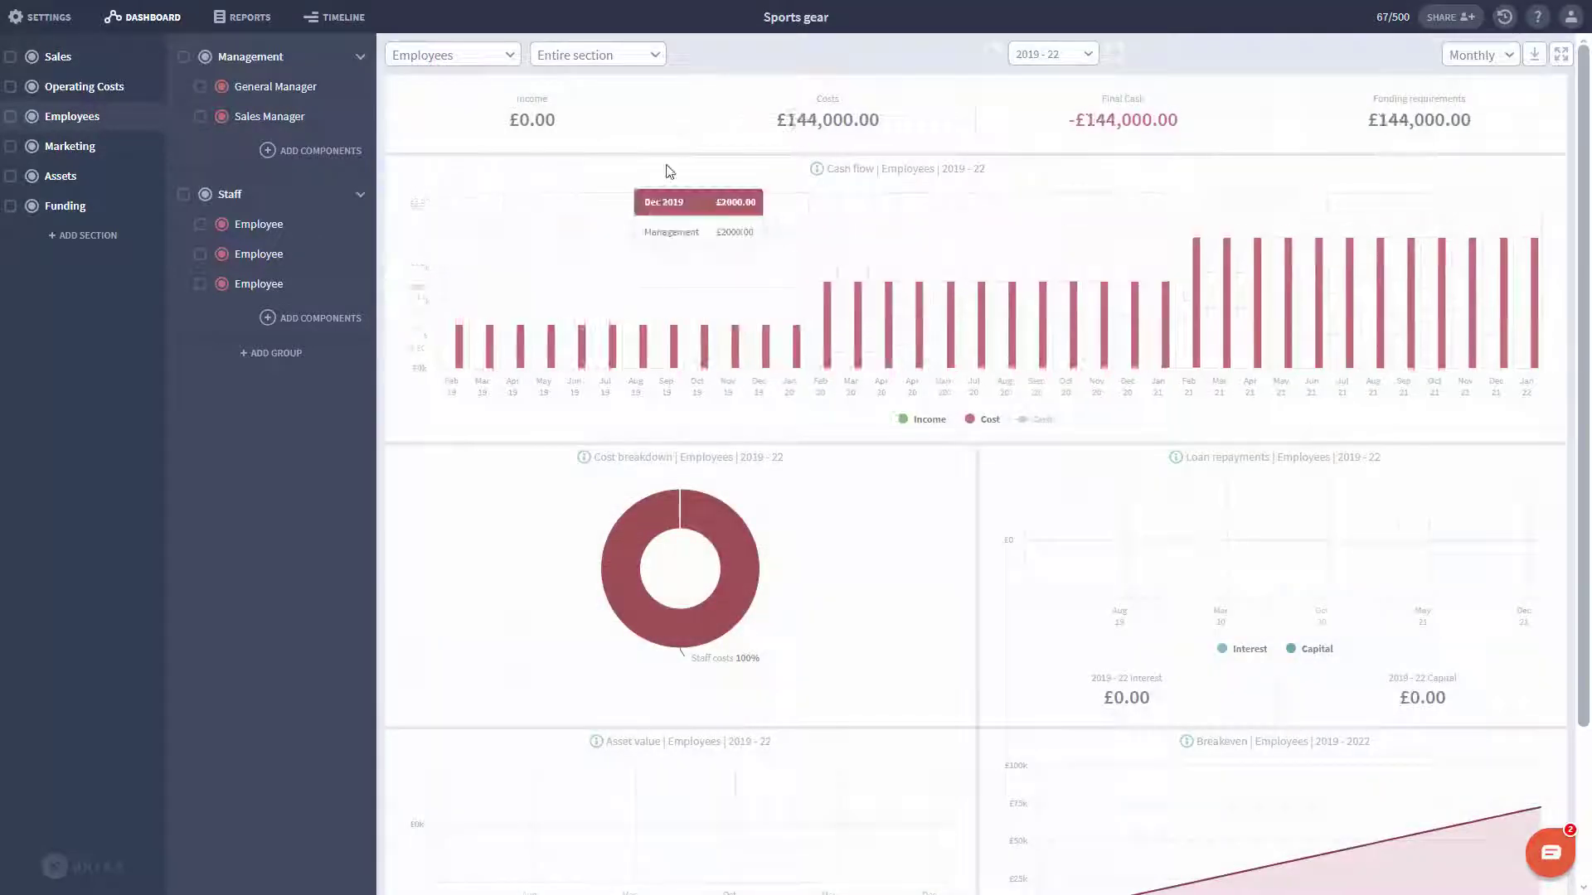
# Give the General Manager a 10% employer pension contribution and save.
pyautogui.click(339, 98)
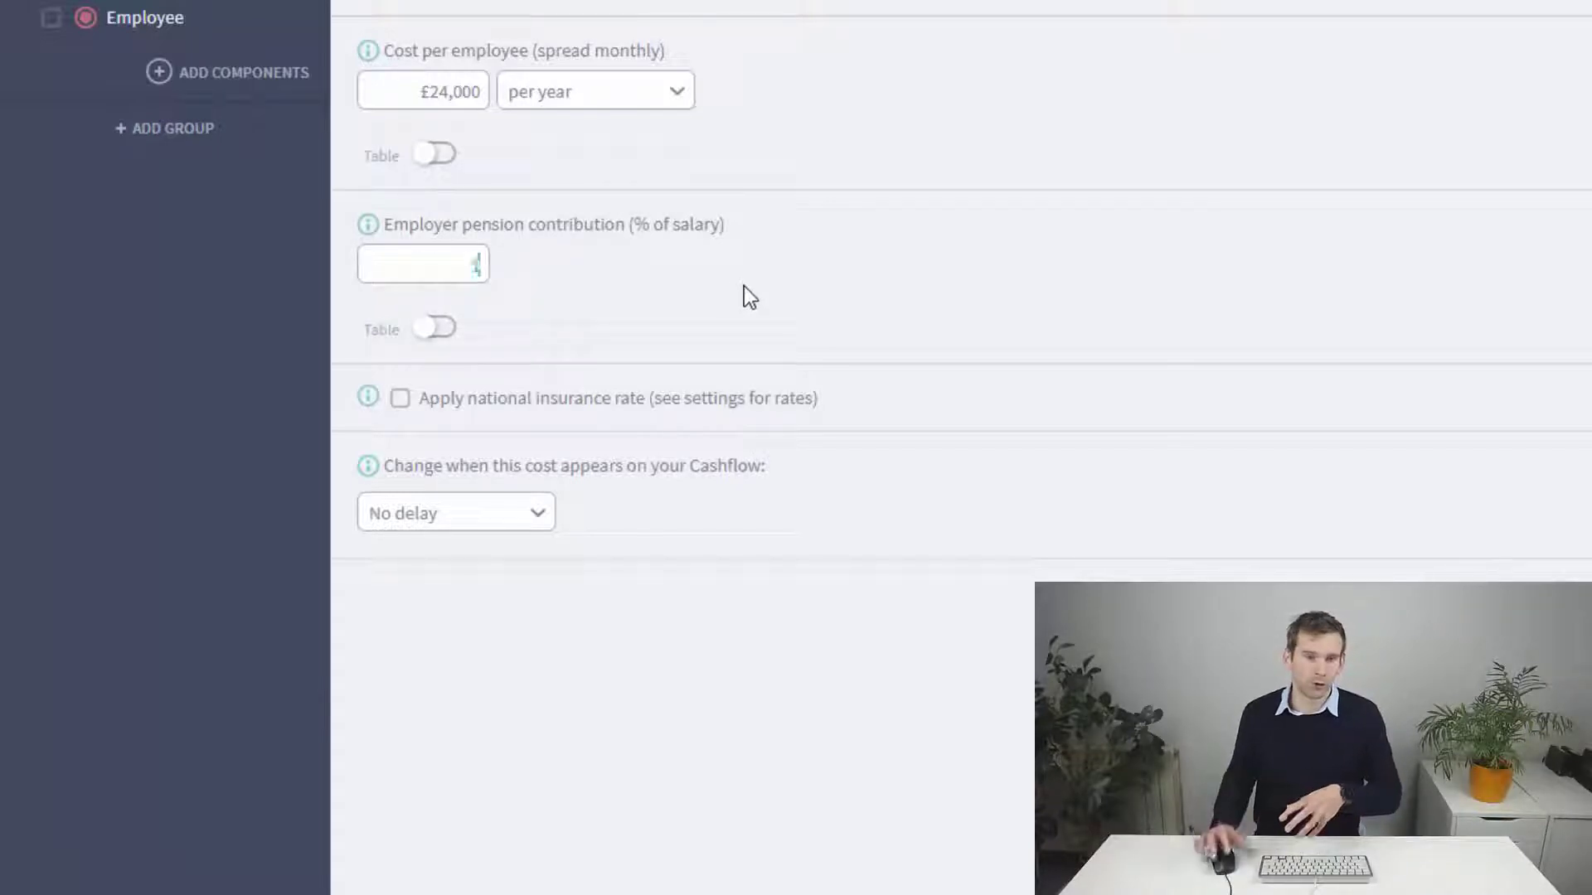
pyautogui.write('0')
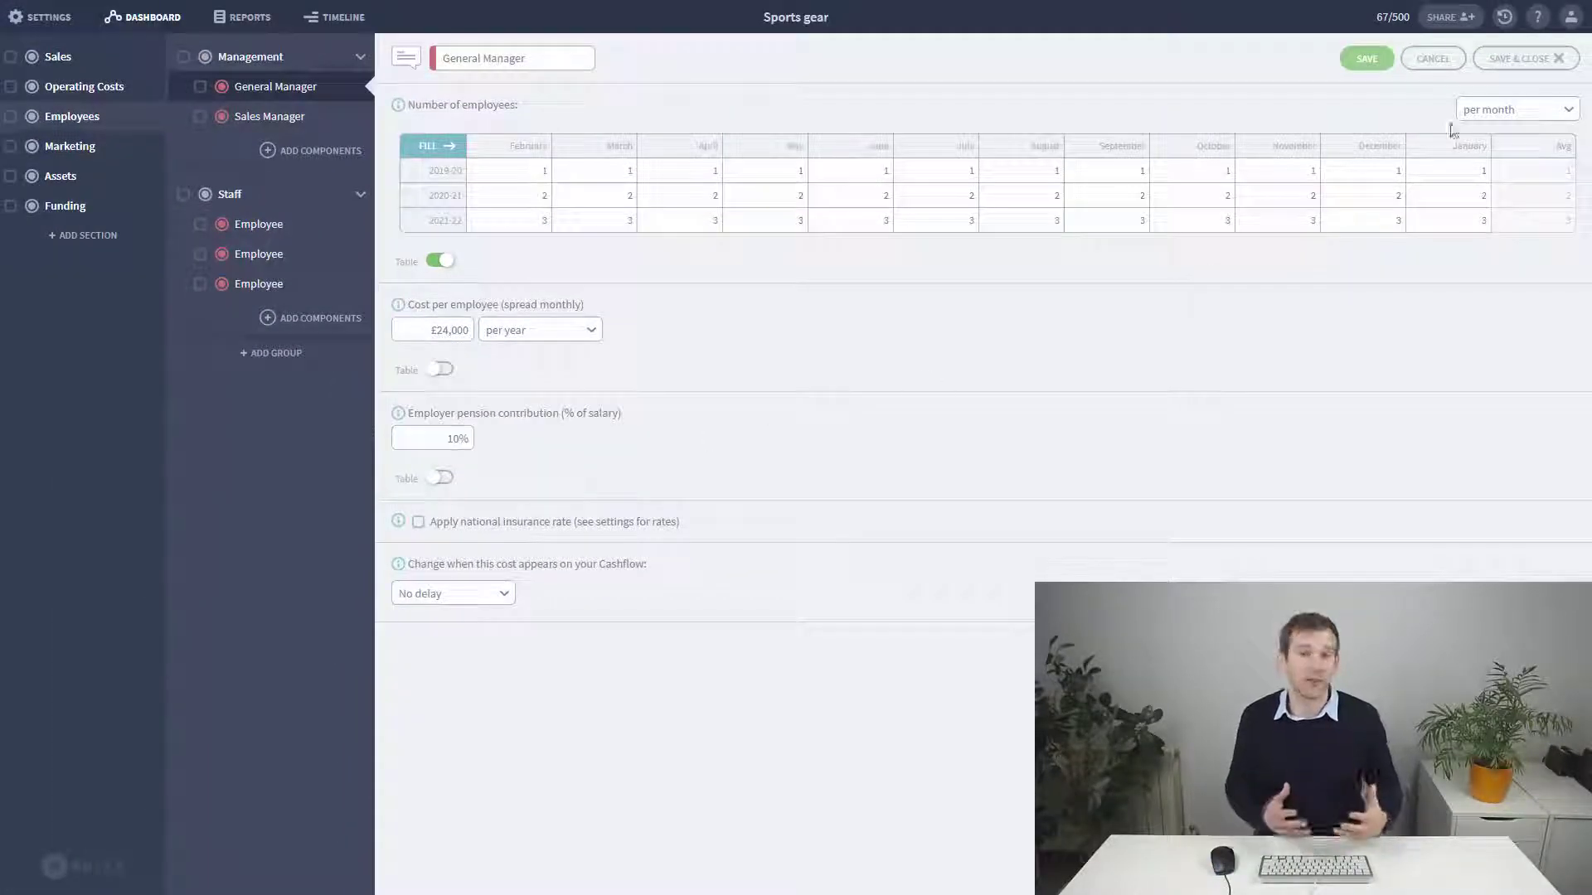
pyautogui.click(1526, 59)
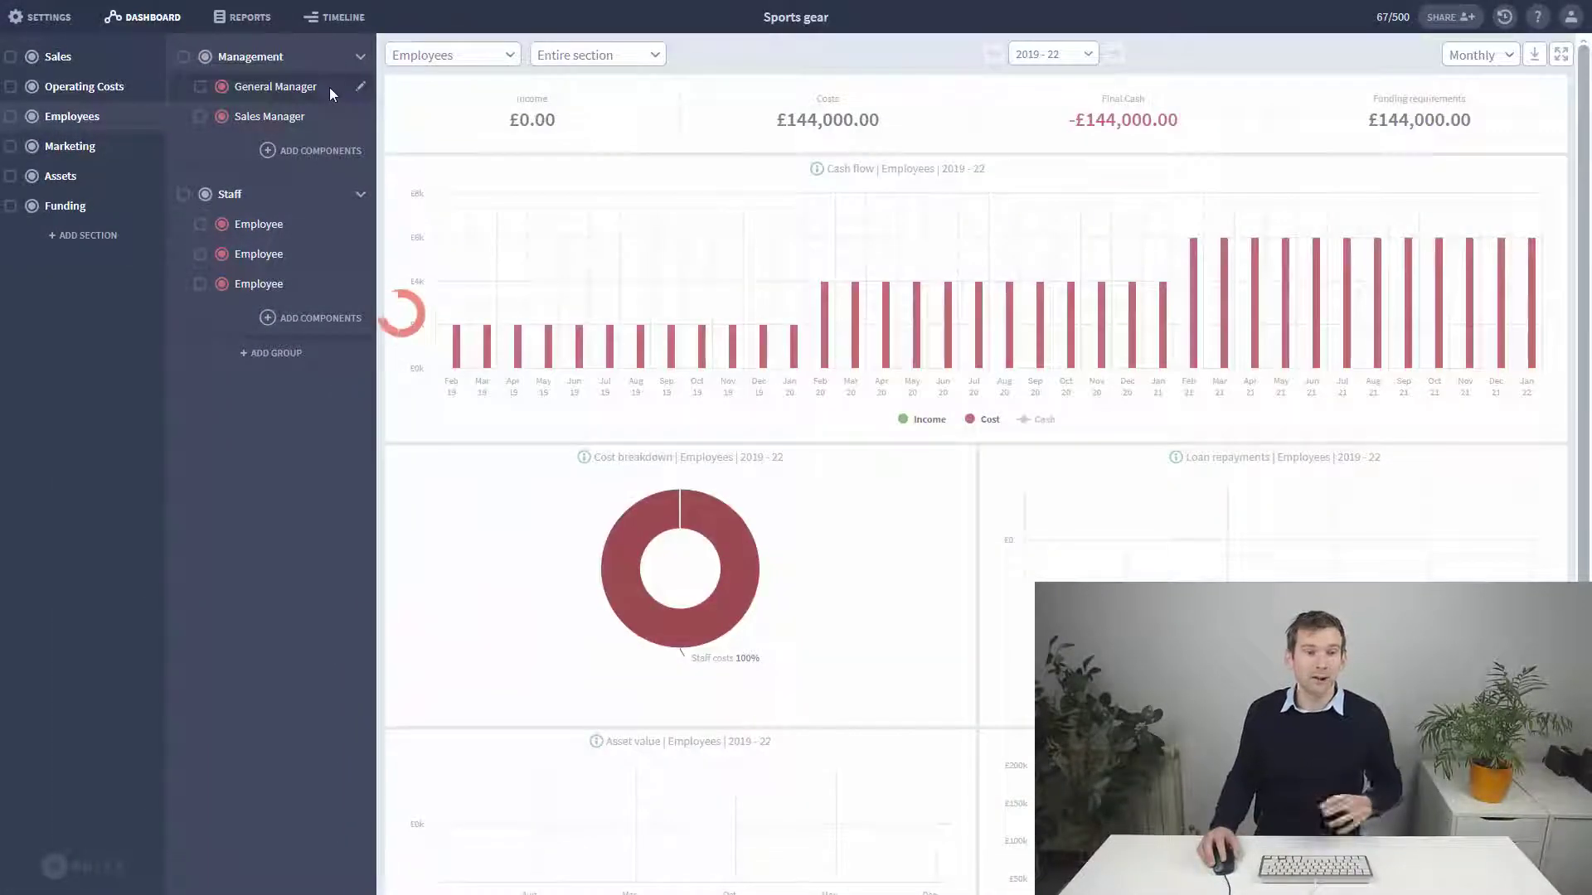
# Apply the national insurance rate to the General Manager and save.
pyautogui.click(330, 87)
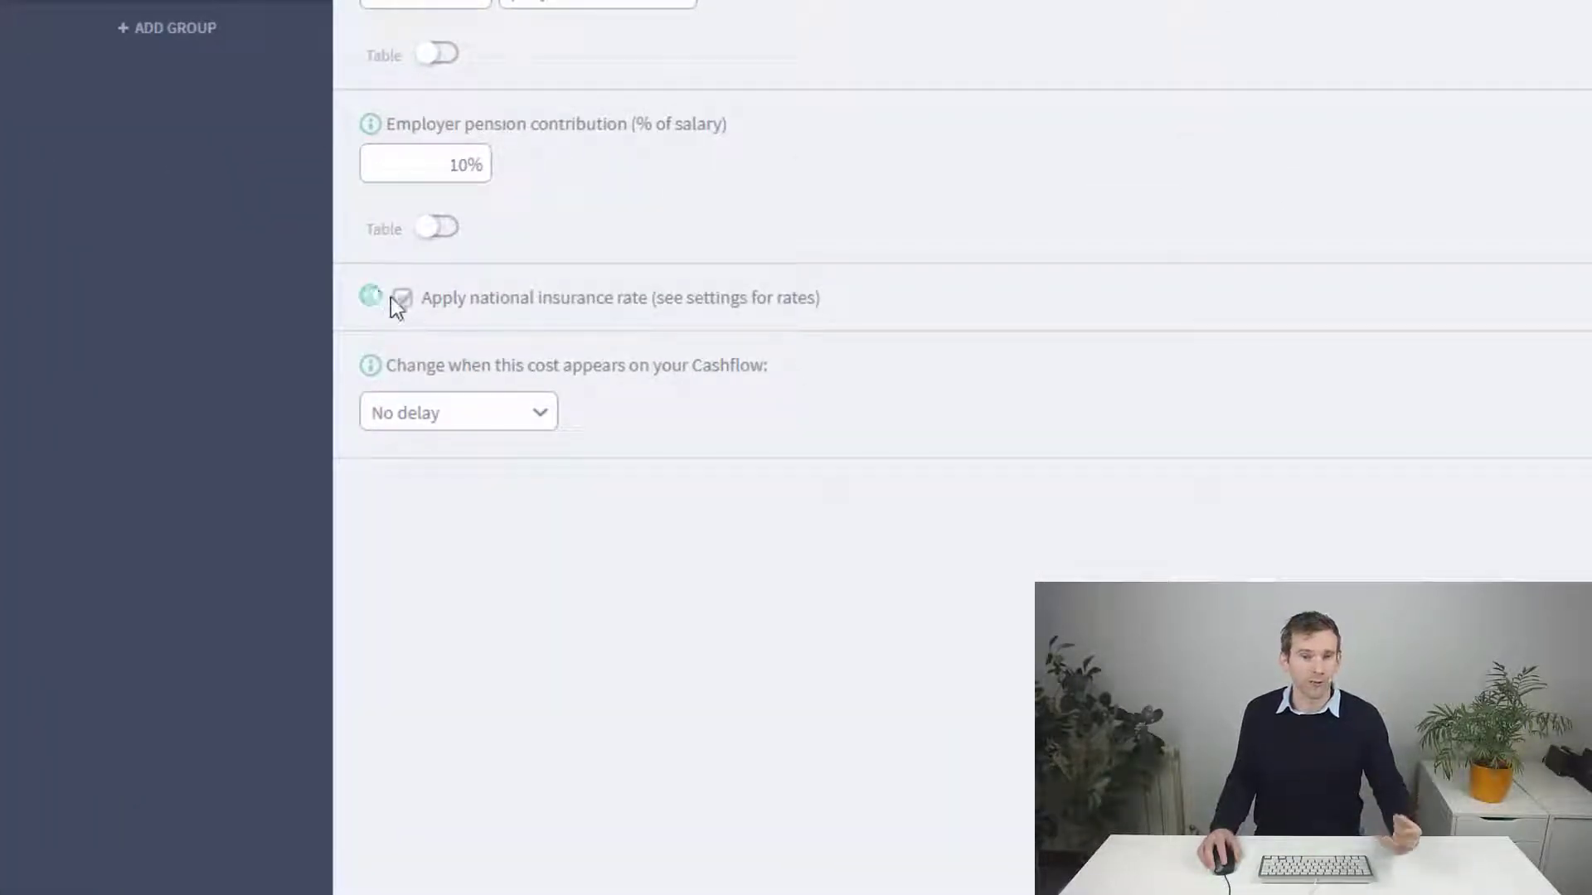
pyautogui.click(394, 296)
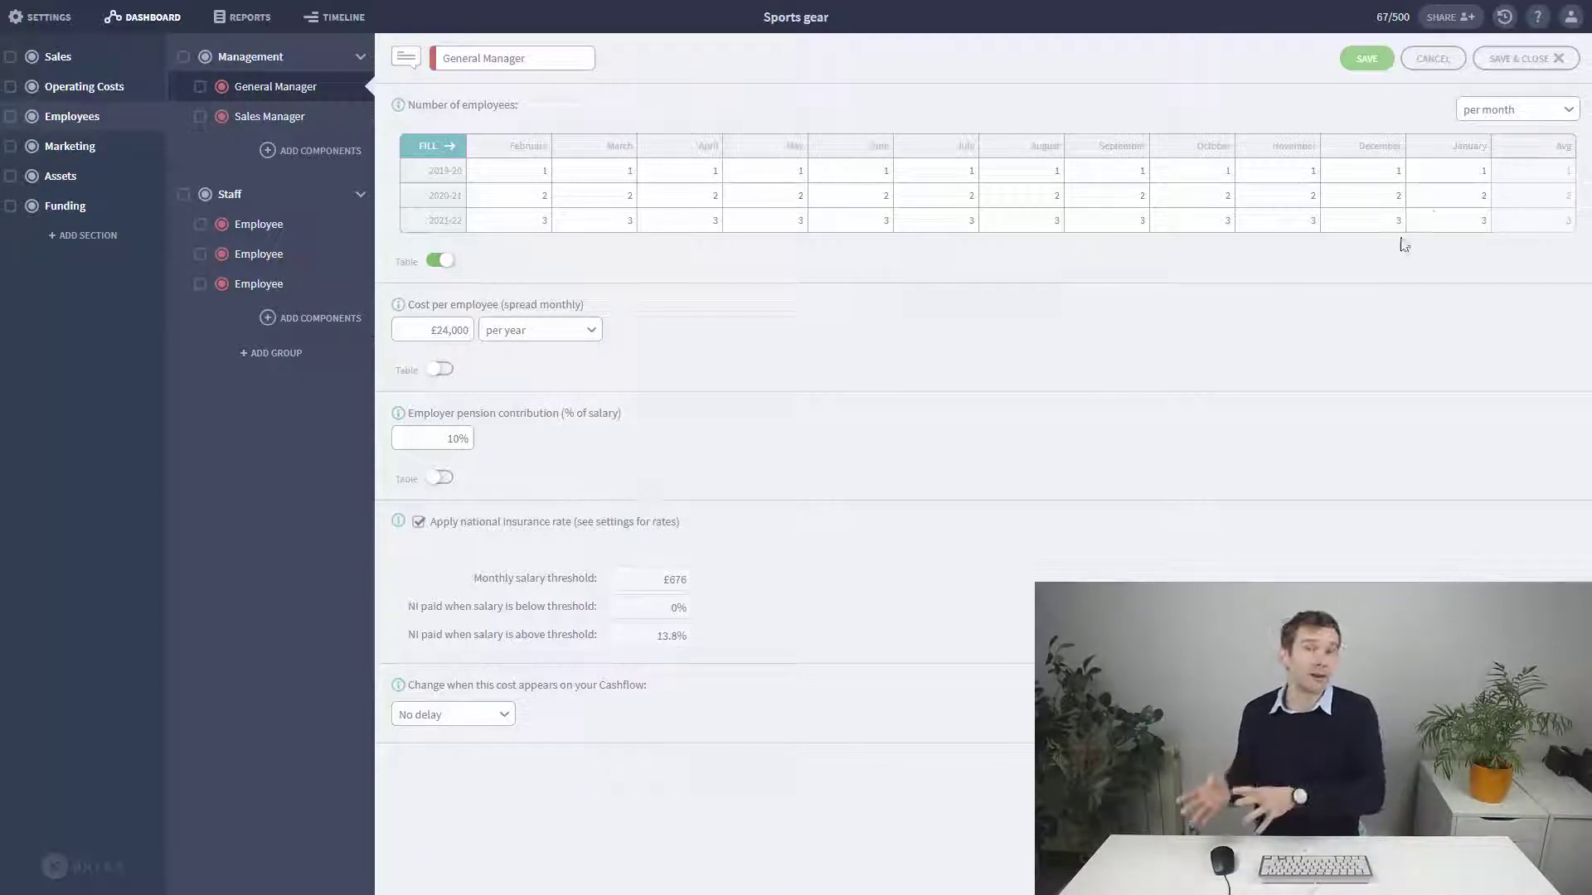
pyautogui.click(1522, 64)
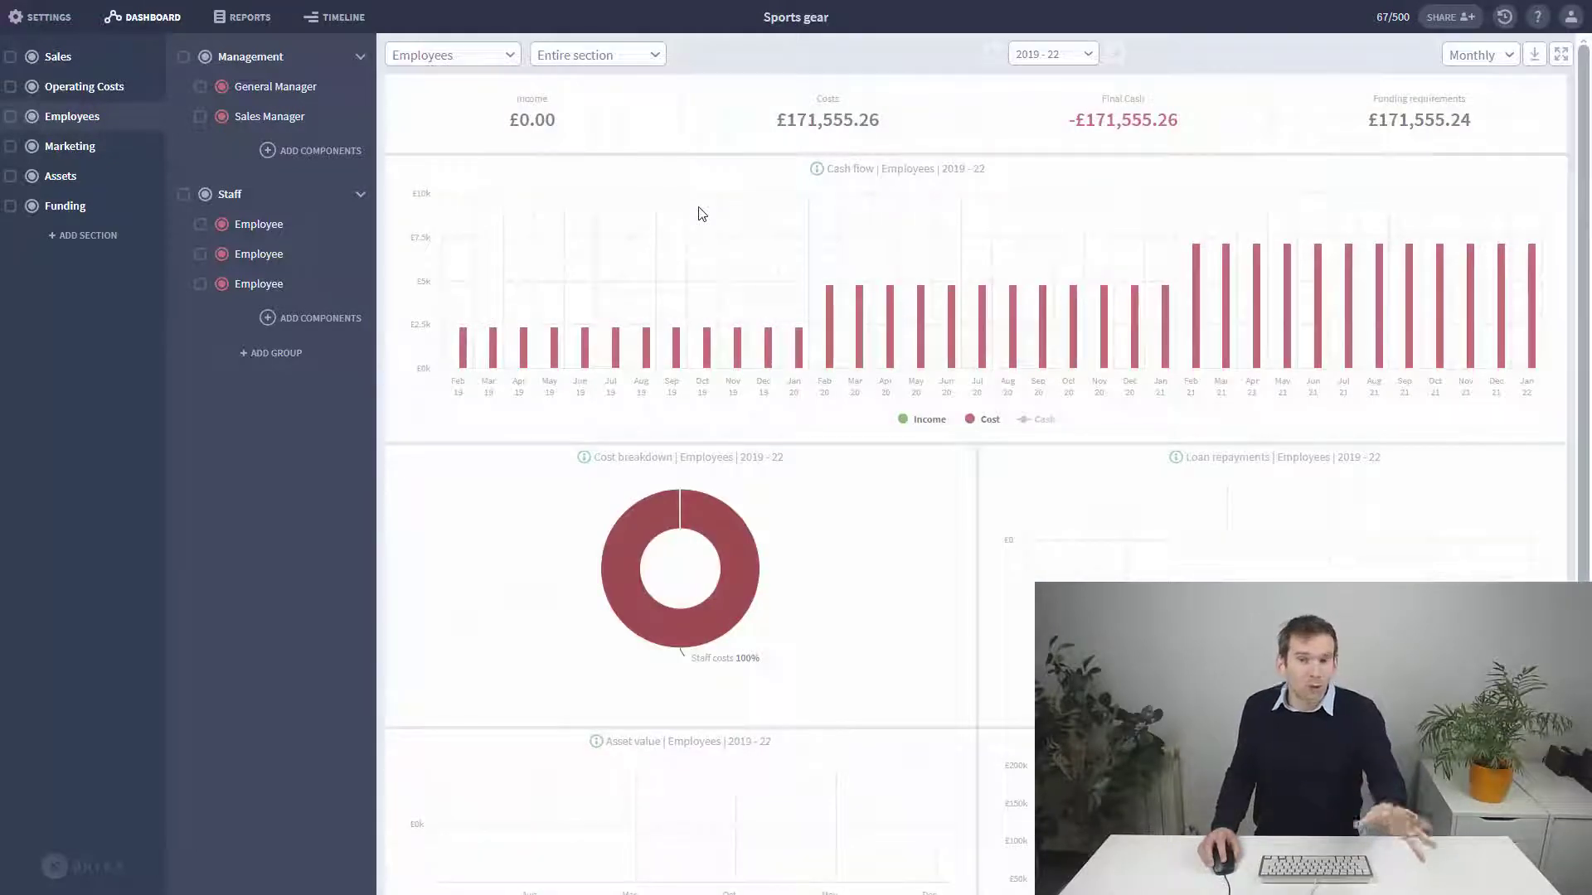
# Shift the General Manager's start later on the timeline, then return to the dashboard.
pyautogui.click(336, 17)
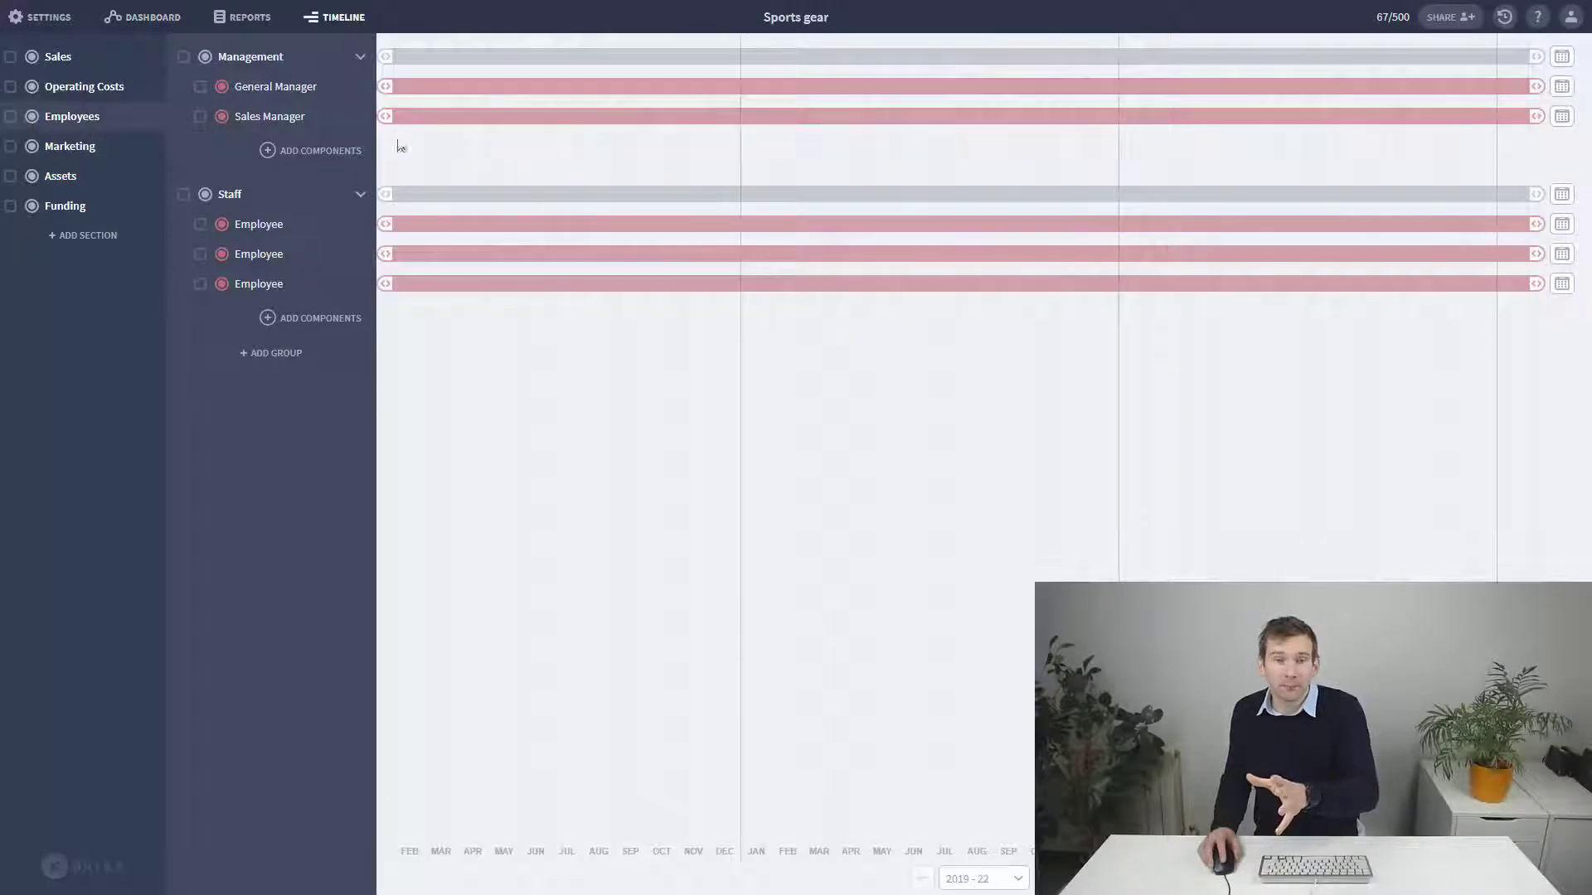
pyautogui.moveTo(387, 86); pyautogui.dragTo(479, 87)
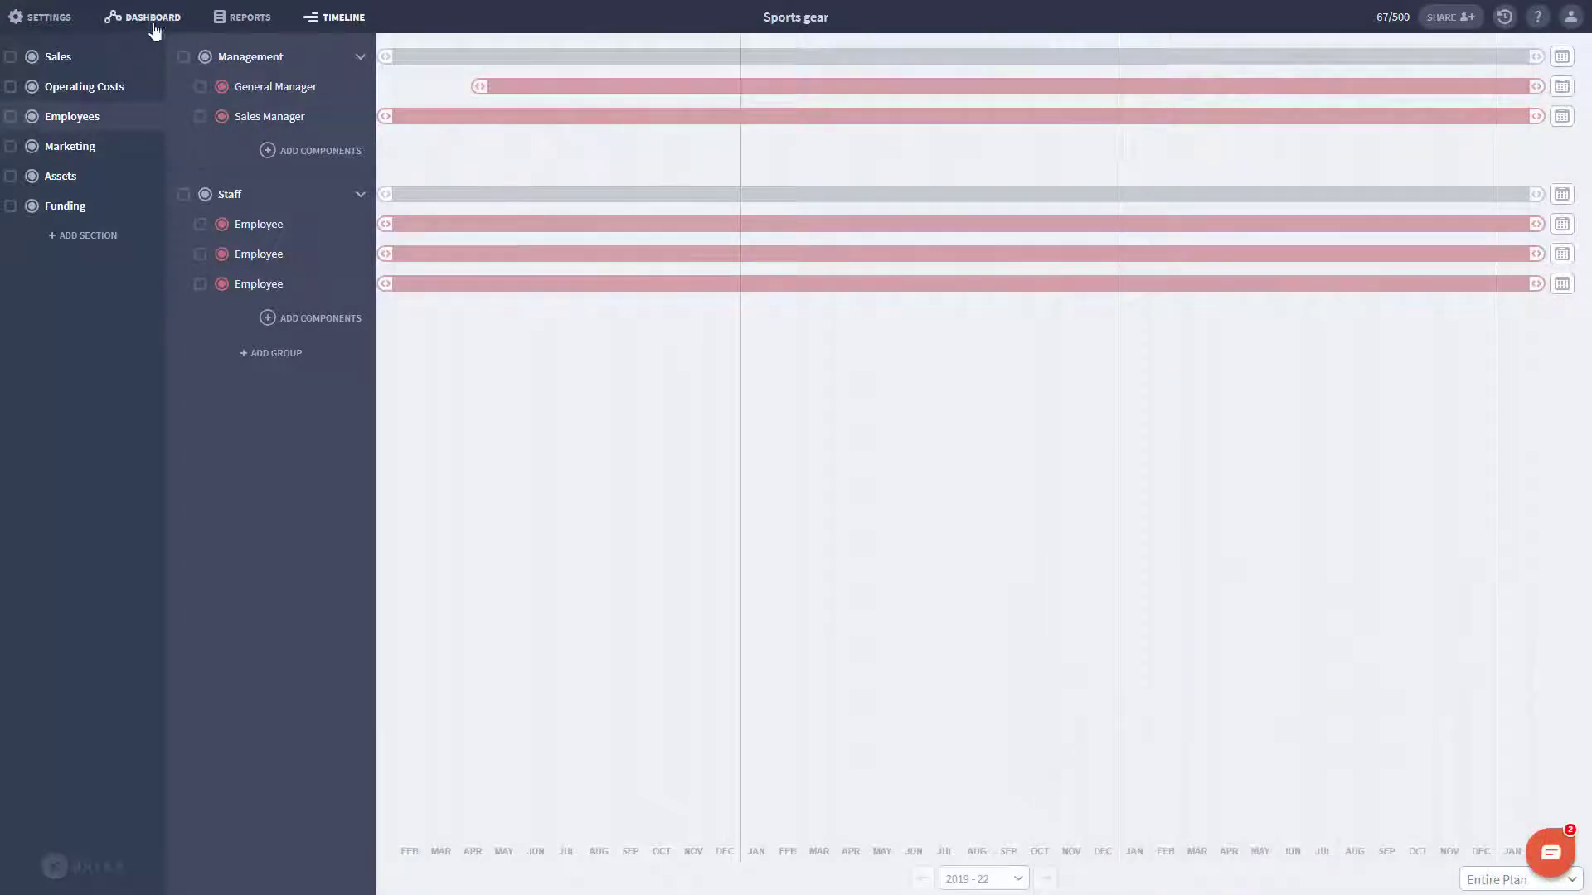
pyautogui.click(153, 25)
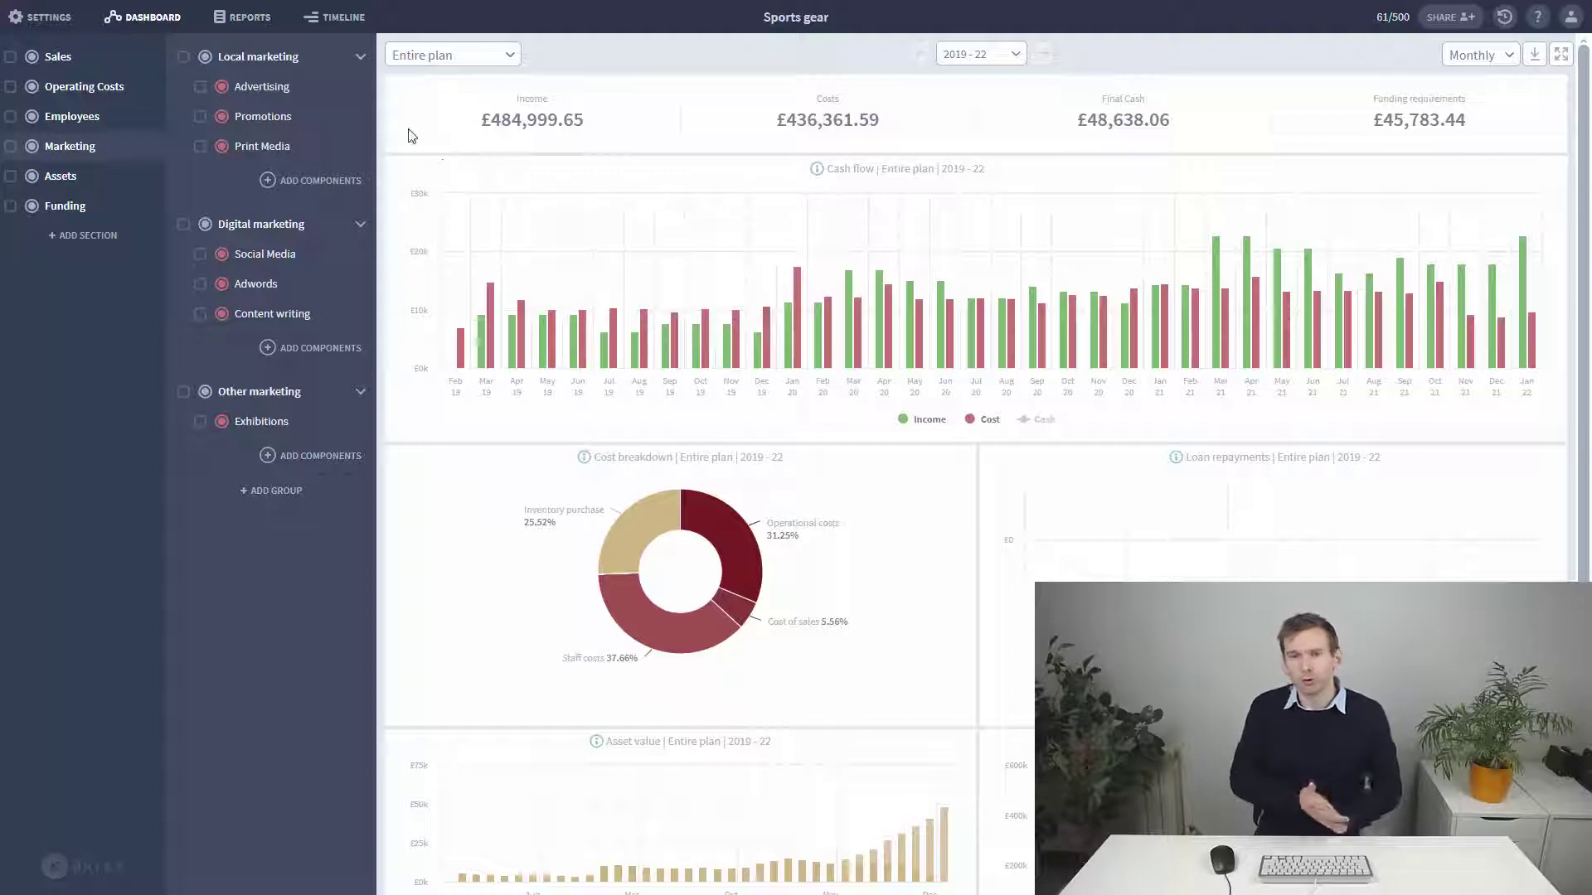
# Review the monthly Overheads report across the months, then start adding a Local marketing component.
pyautogui.click(242, 16)
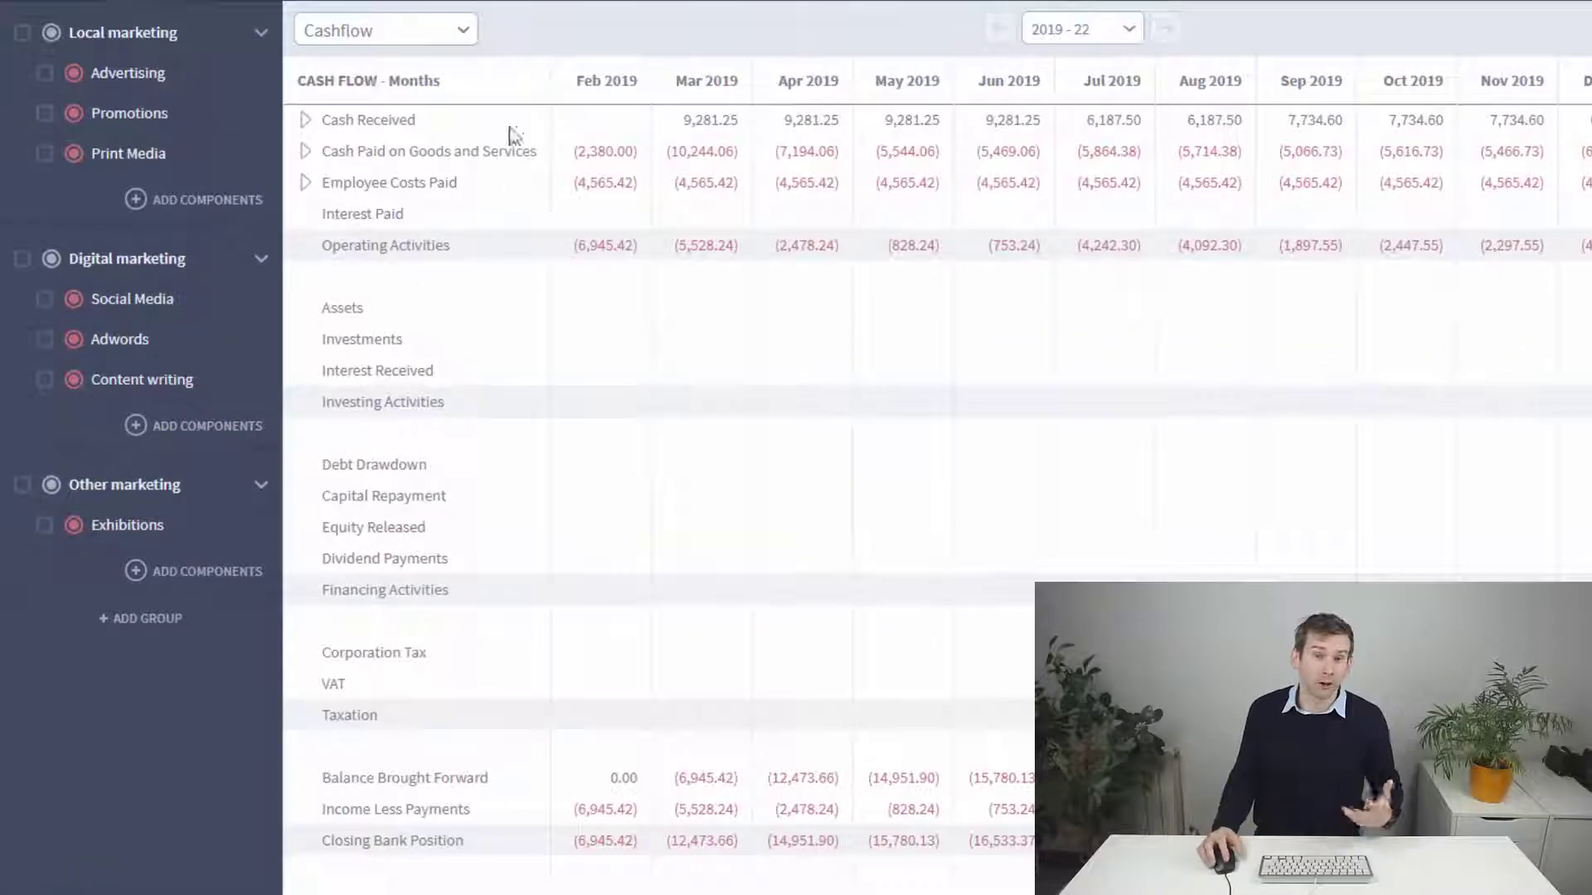
pyautogui.click(440, 41)
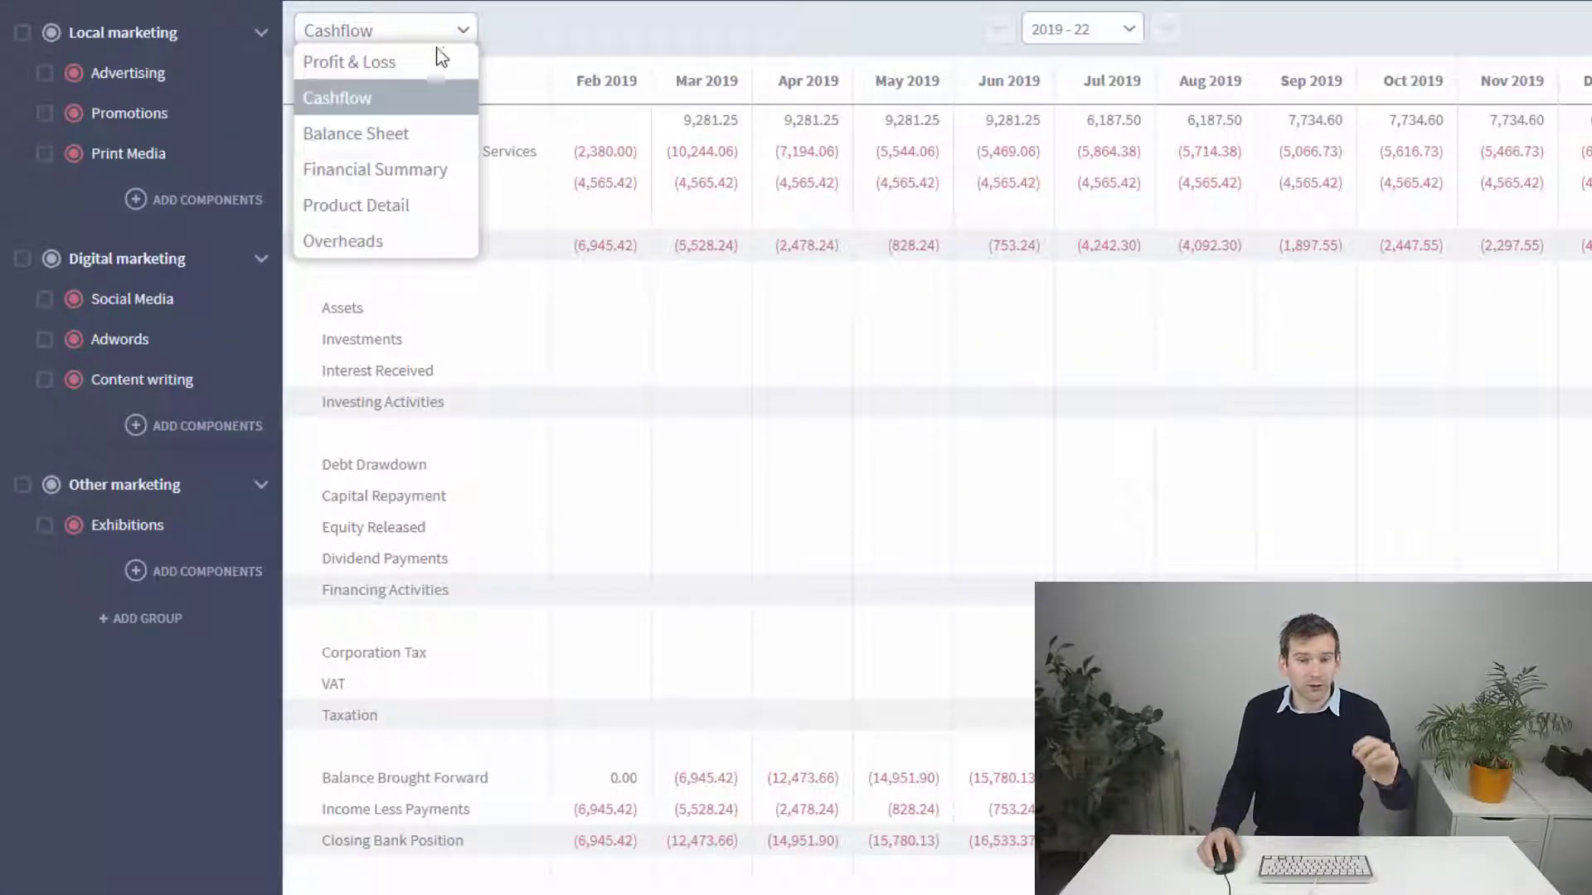
pyautogui.click(398, 241)
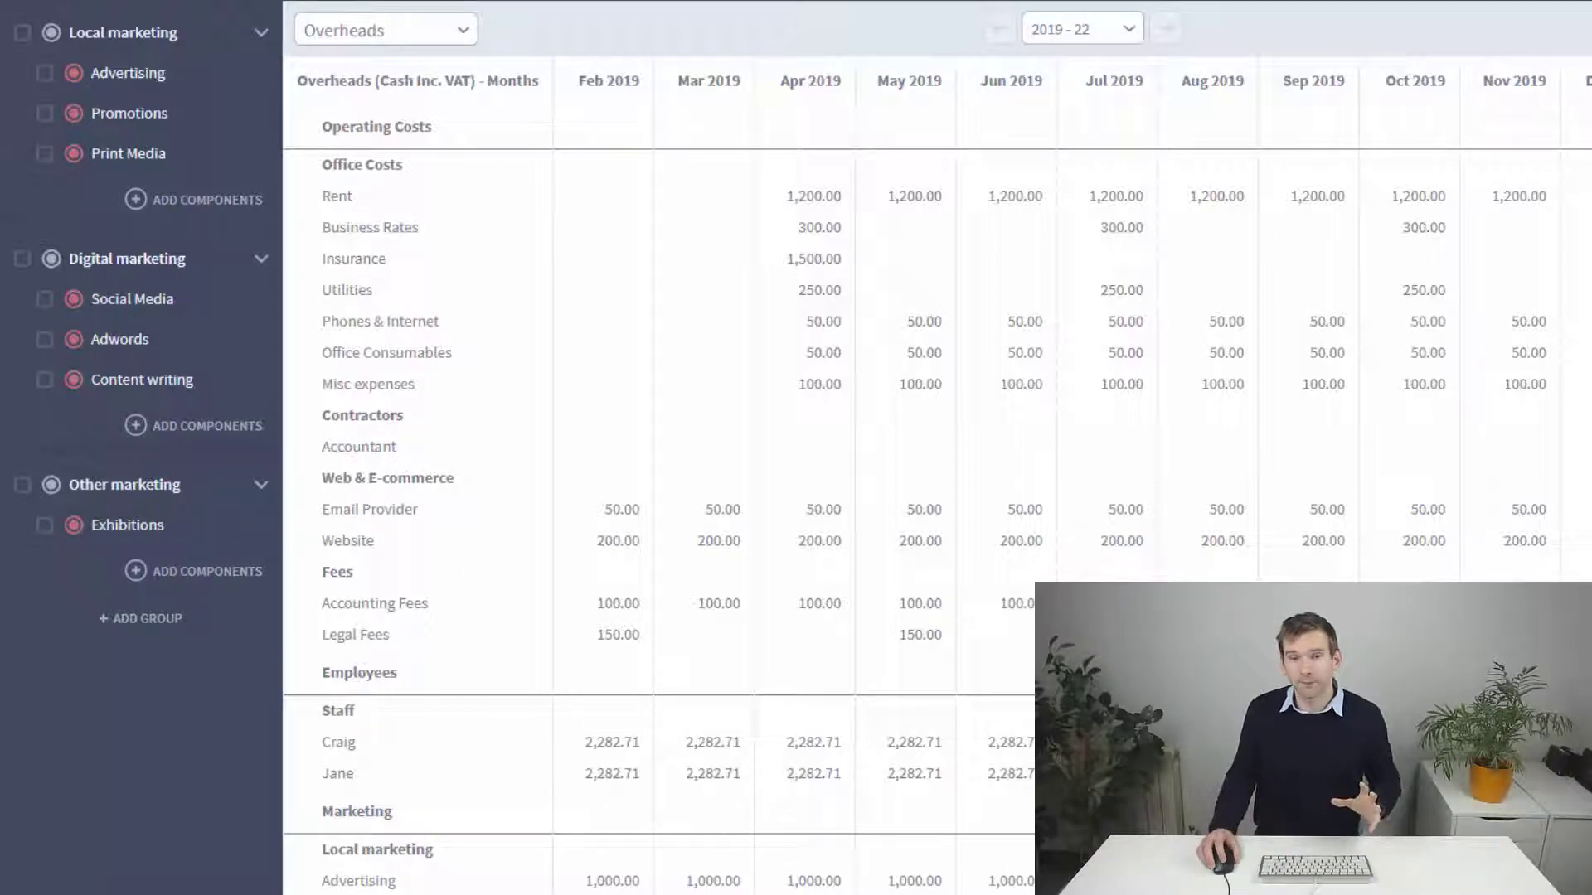
pyautogui.hscroll(4, 937, 481)
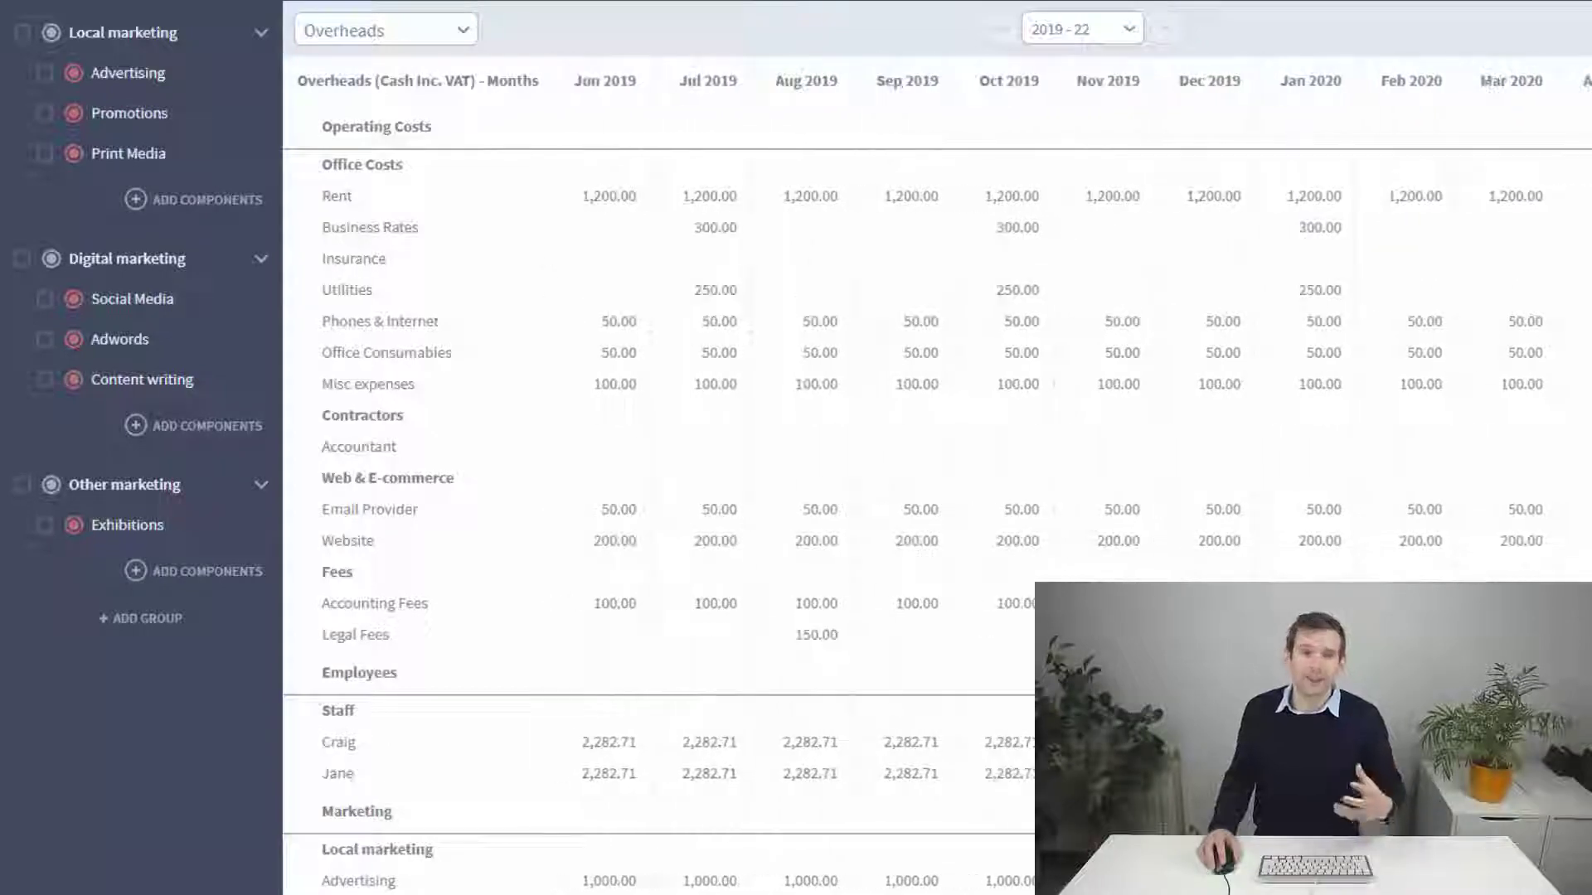
pyautogui.hscroll(9, 936, 480)
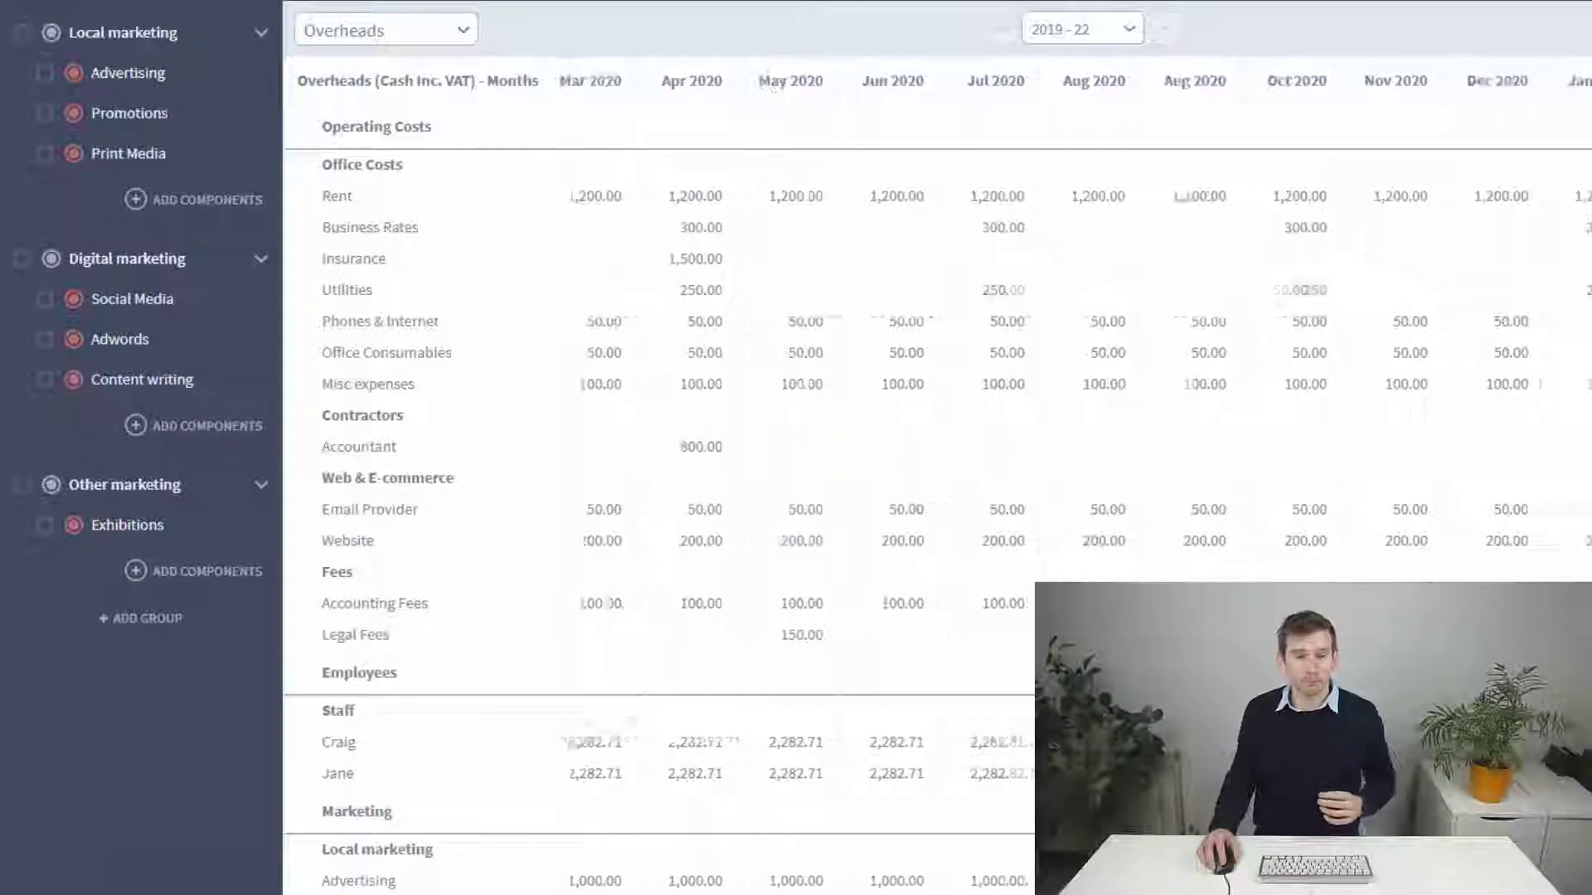
pyautogui.hscroll(8, 937, 481)
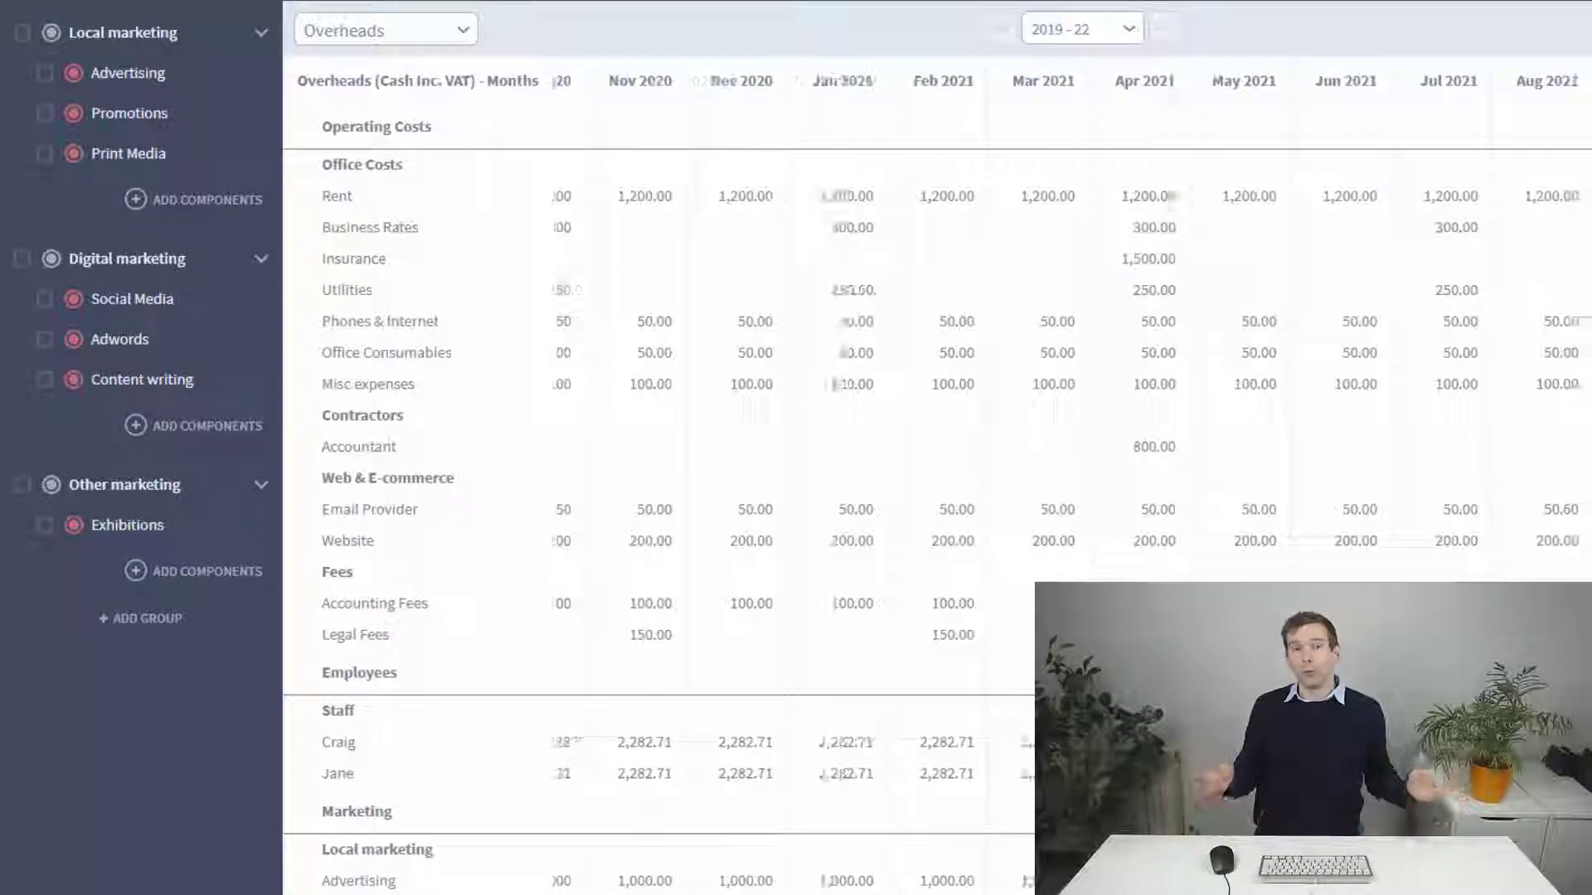
pyautogui.hscroll(-20, 937, 481)
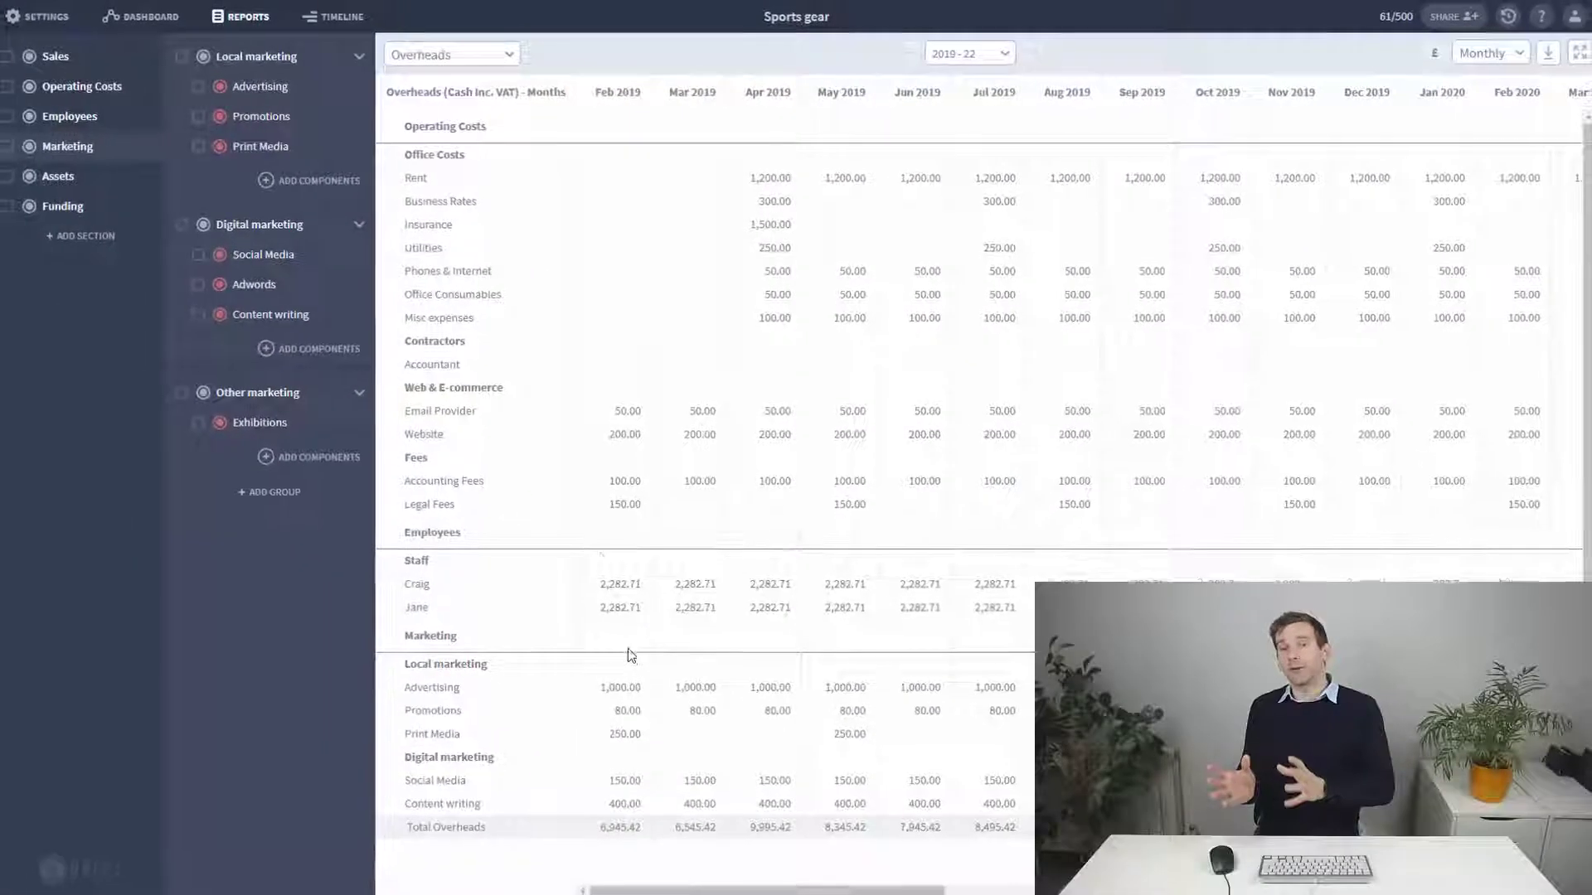
pyautogui.click(319, 181)
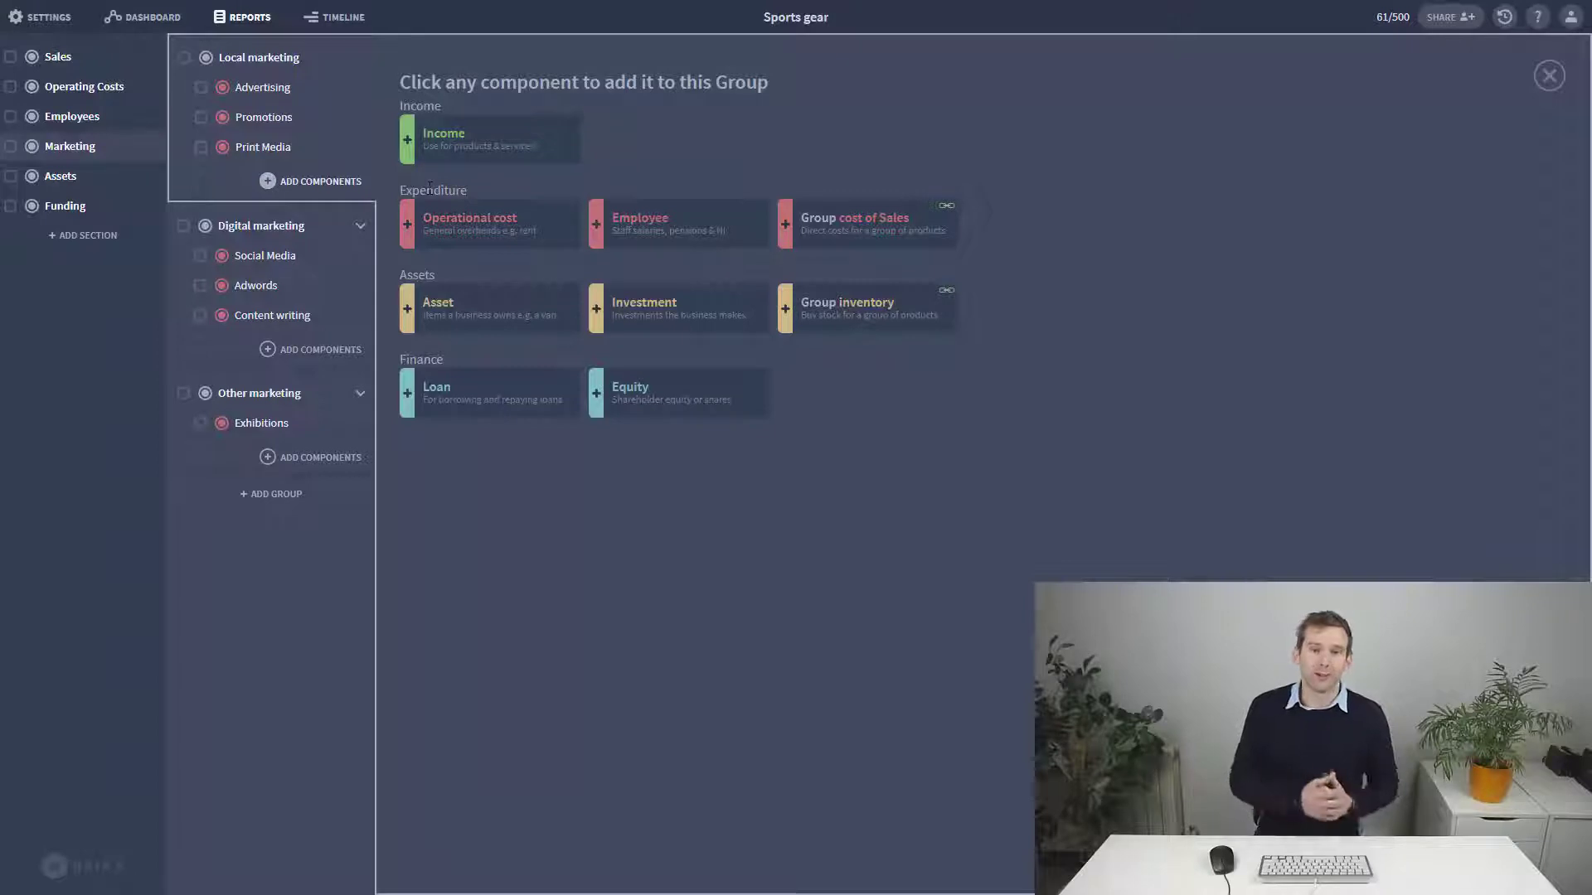